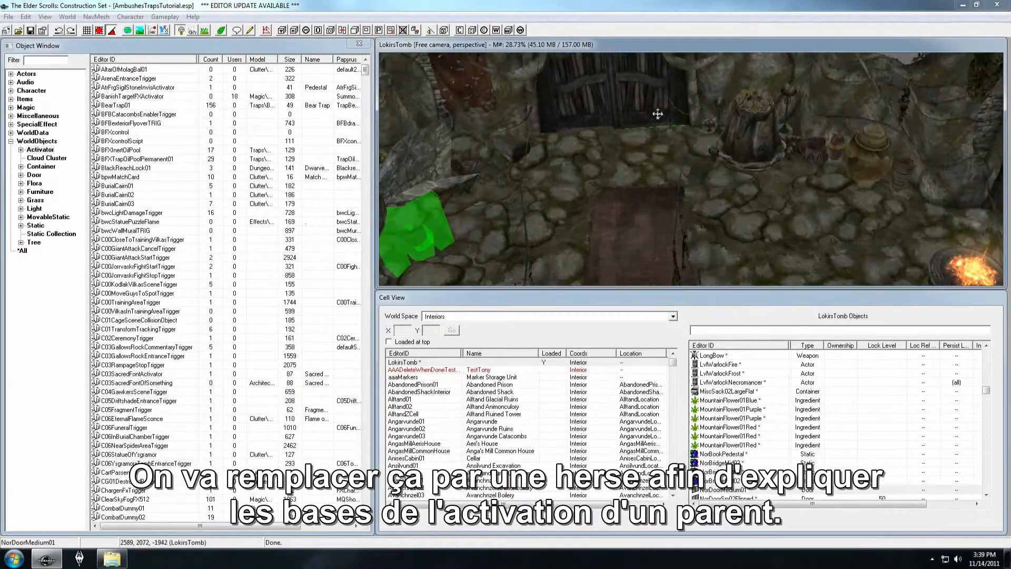
# Delete the wooden double door NorDoorMedium01 from the stone doorway in the LokirsTomb cell
pyautogui.moveTo(656, 110); pyautogui.dragTo(674, 144, button='middle')
pyautogui.scroll(5, 680, 132)
pyautogui.moveTo(665, 92); pyautogui.dragTo(675, 124, button='middle')
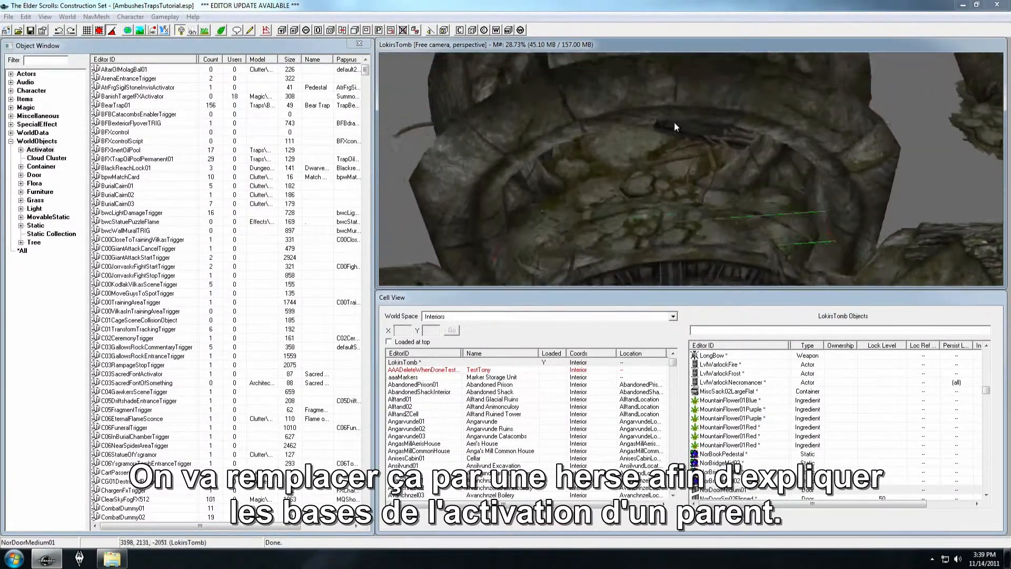
pyautogui.scroll(-10, 672, 116)
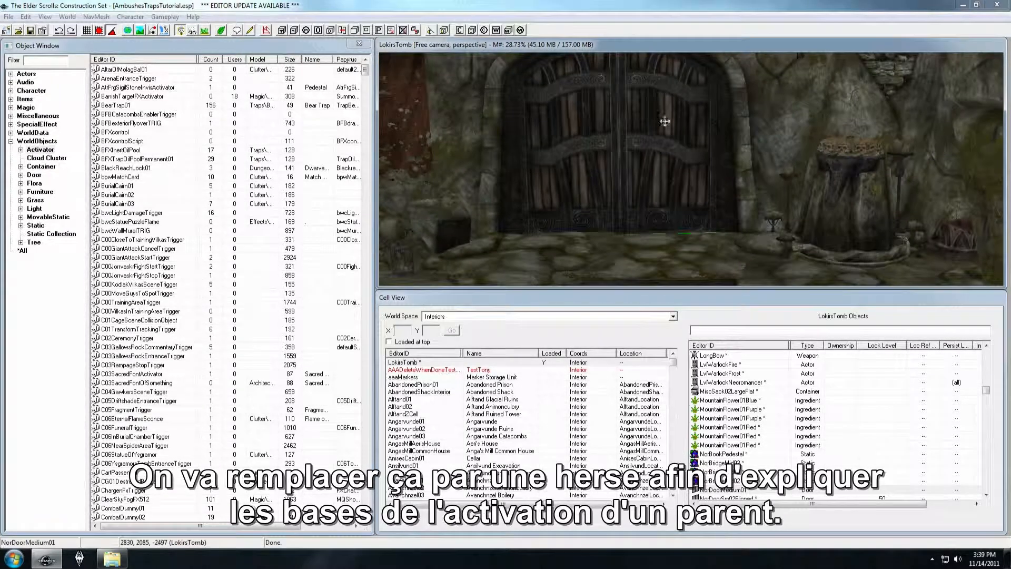
pyautogui.scroll(5, 663, 113)
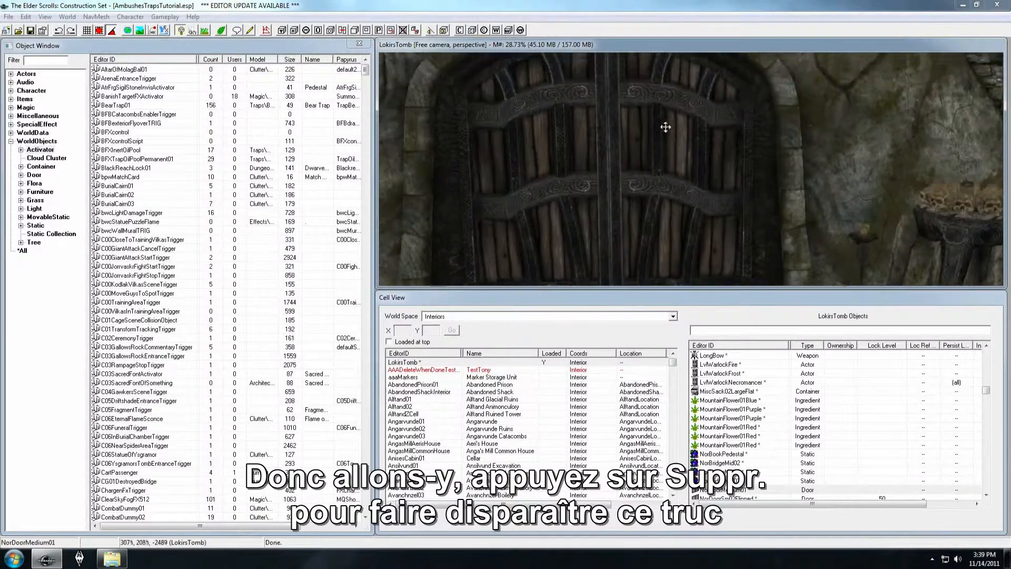
pyautogui.scroll(-3, 665, 127)
pyautogui.press('Delete')
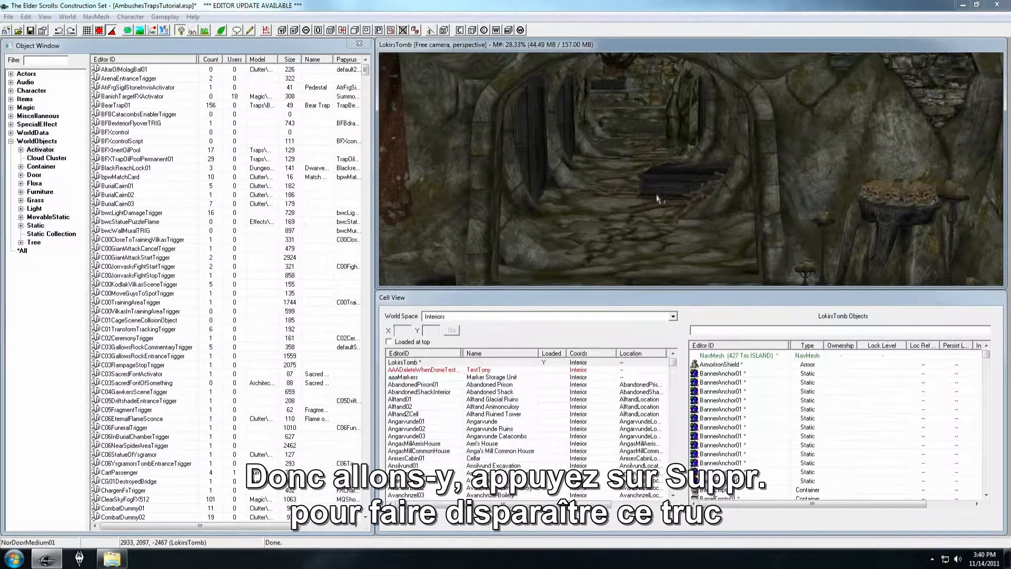
# Filter the object list by "portcullis" and place a NorPortcullisLarge01 activator at the empty doorway
pyautogui.scroll(3, 657, 195)
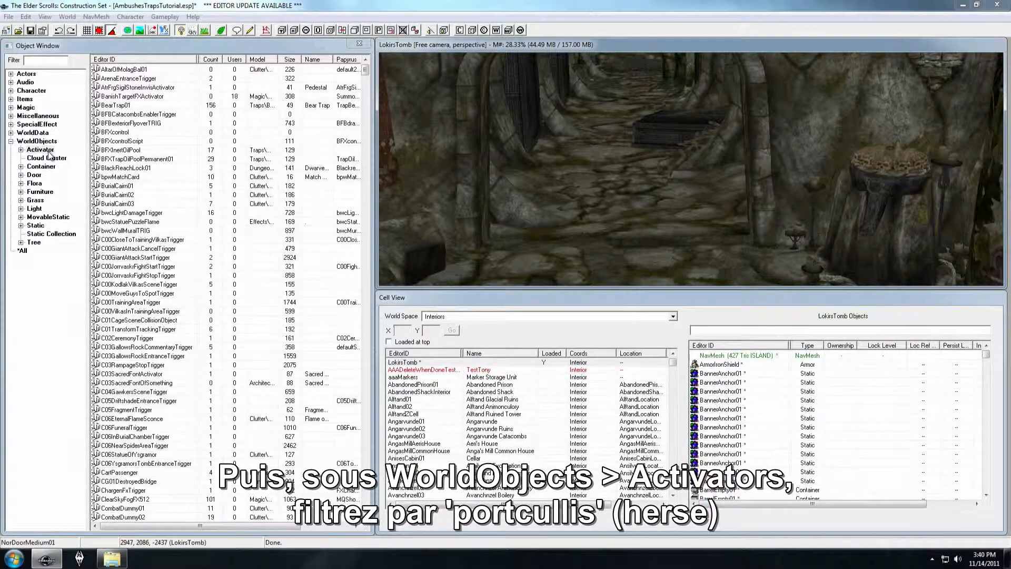
pyautogui.click(46, 62)
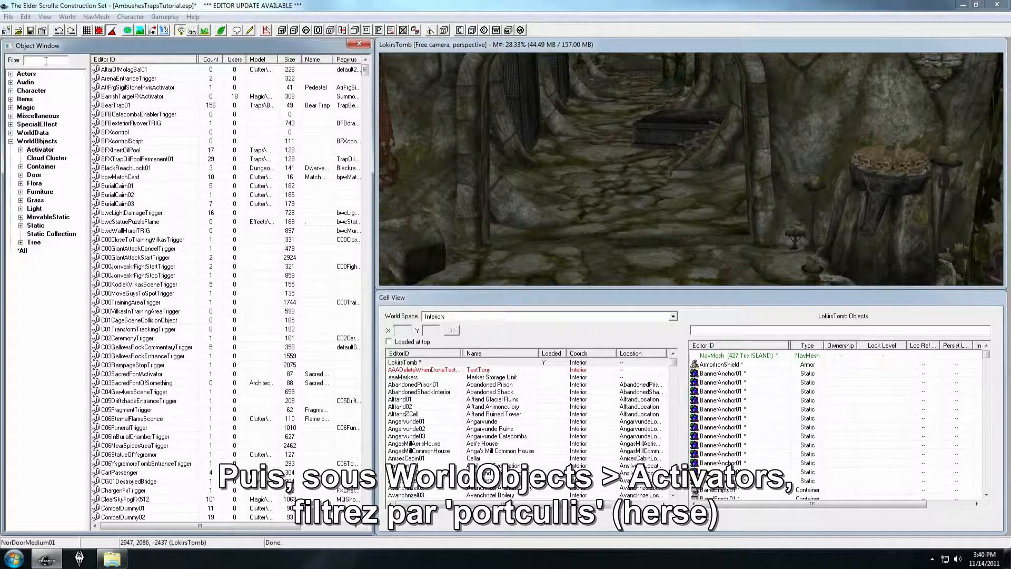
pyautogui.write('portcullis')
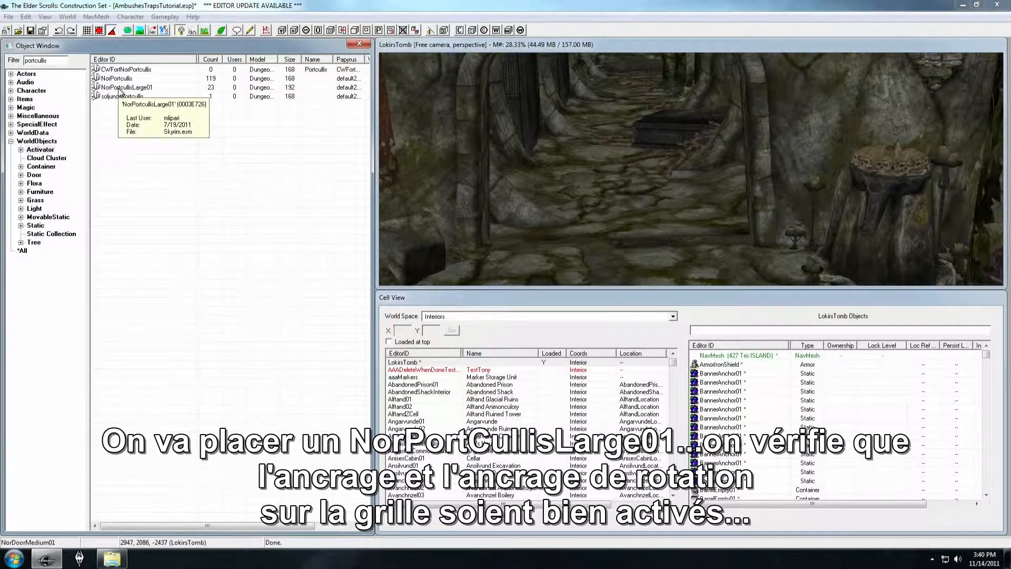
pyautogui.moveTo(120, 92); pyautogui.dragTo(630, 252)
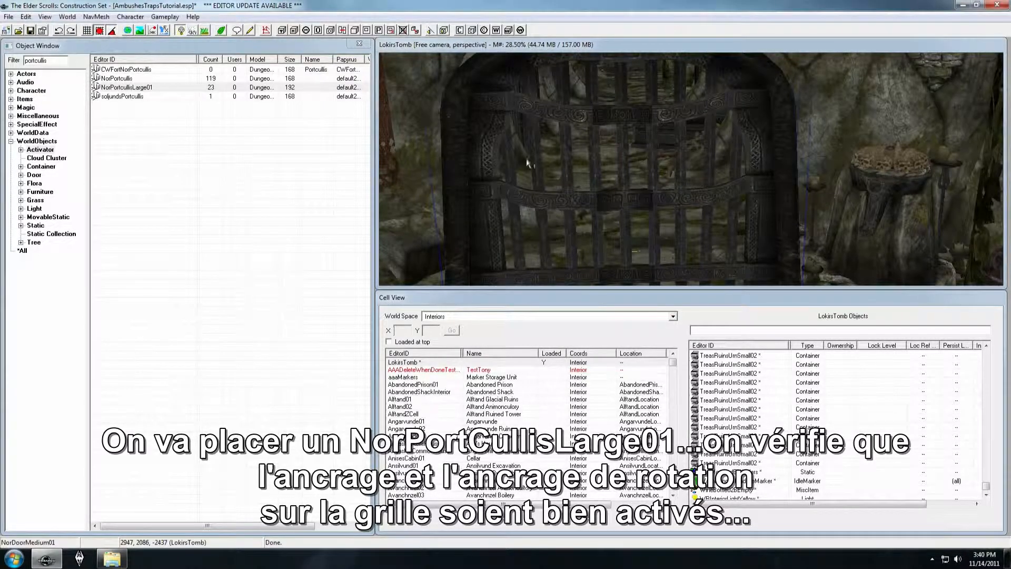
# Position the portcullis in the corridor opening so that both of its sides line up with the stone door frame
pyautogui.moveTo(488, 178); pyautogui.dragTo(512, 139)
pyautogui.keyDown('shift'); pyautogui.moveTo(628, 211); pyautogui.dragTo(694, 245, button='middle'); pyautogui.keyUp('shift')
pyautogui.scroll(3, 749, 232)
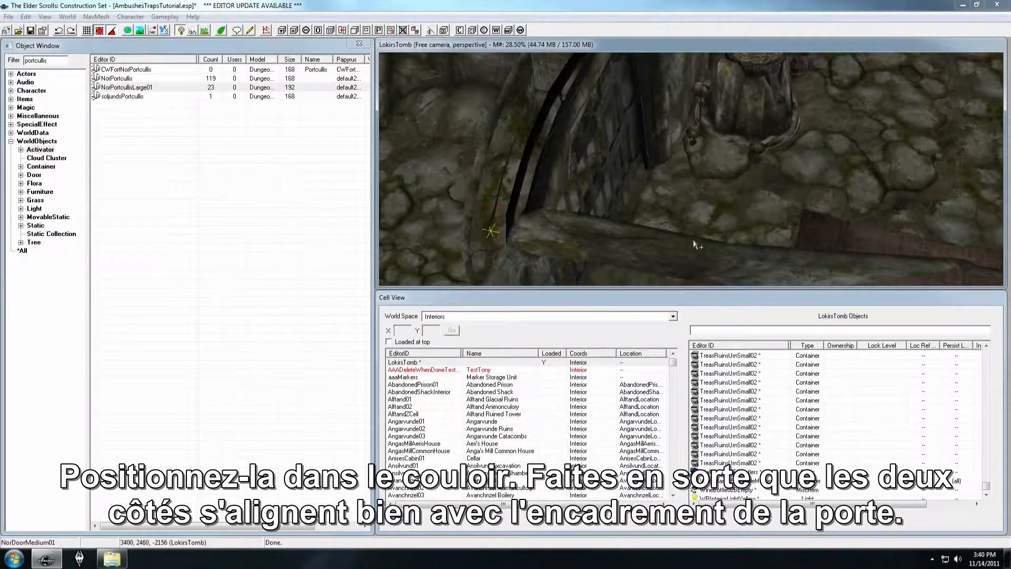
pyautogui.keyDown('shift'); pyautogui.moveTo(645, 123); pyautogui.dragTo(667, 146, button='middle'); pyautogui.keyUp('shift')
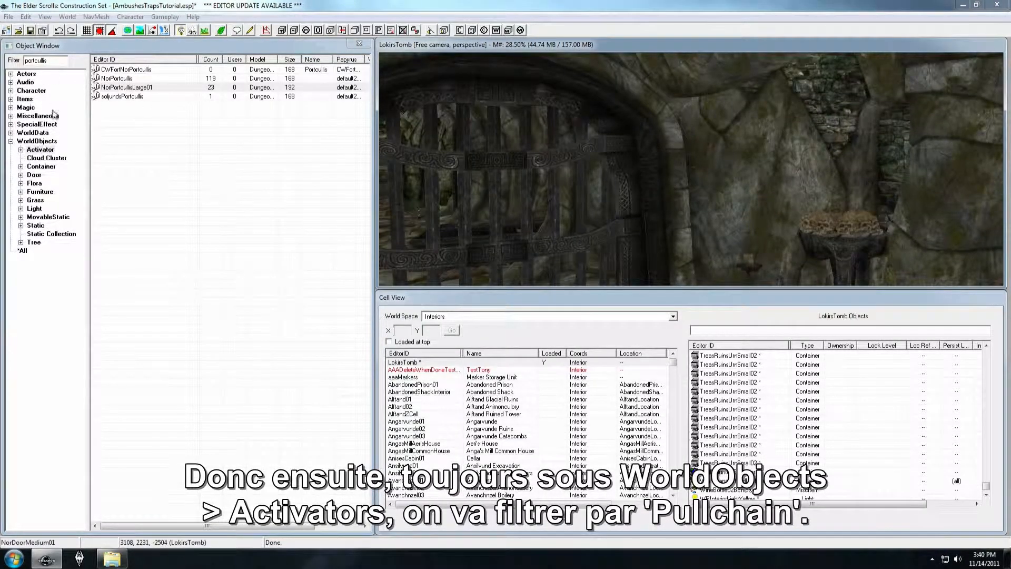
# Filter the object list by "pullchain" and place a NorPullChain01 activator on the wall between the portcullis and the skull brazier
pyautogui.click(52, 61)
pyautogui.doubleClick(51, 61)
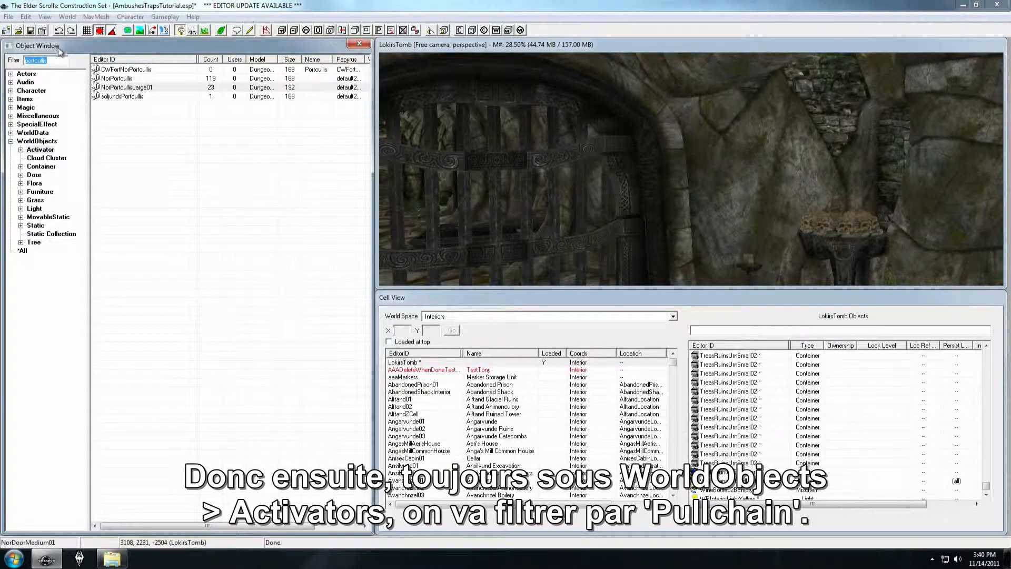
pyautogui.write('pu')
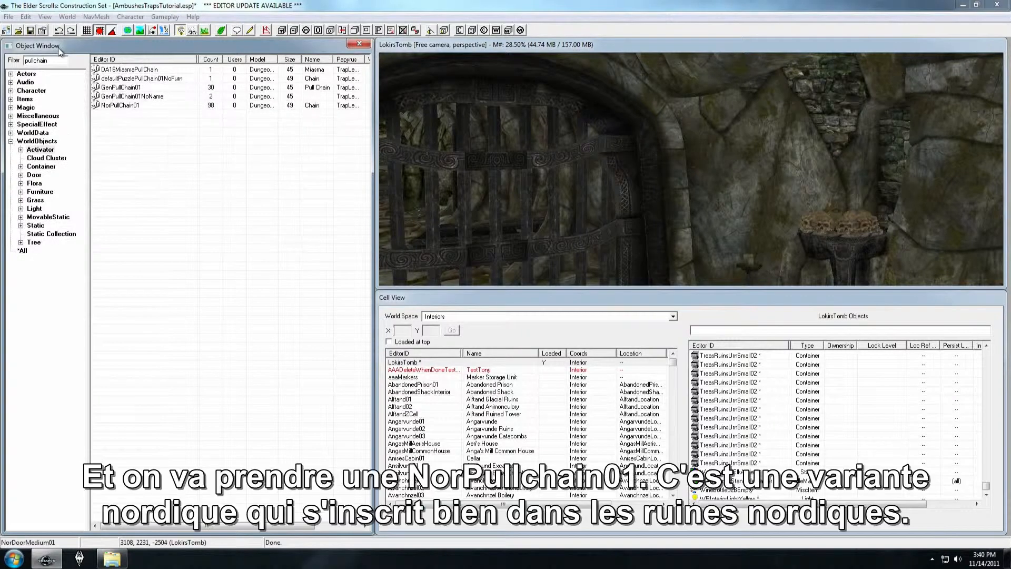
pyautogui.moveTo(117, 109); pyautogui.dragTo(589, 177)
pyautogui.moveTo(717, 196); pyautogui.dragTo(716, 196)
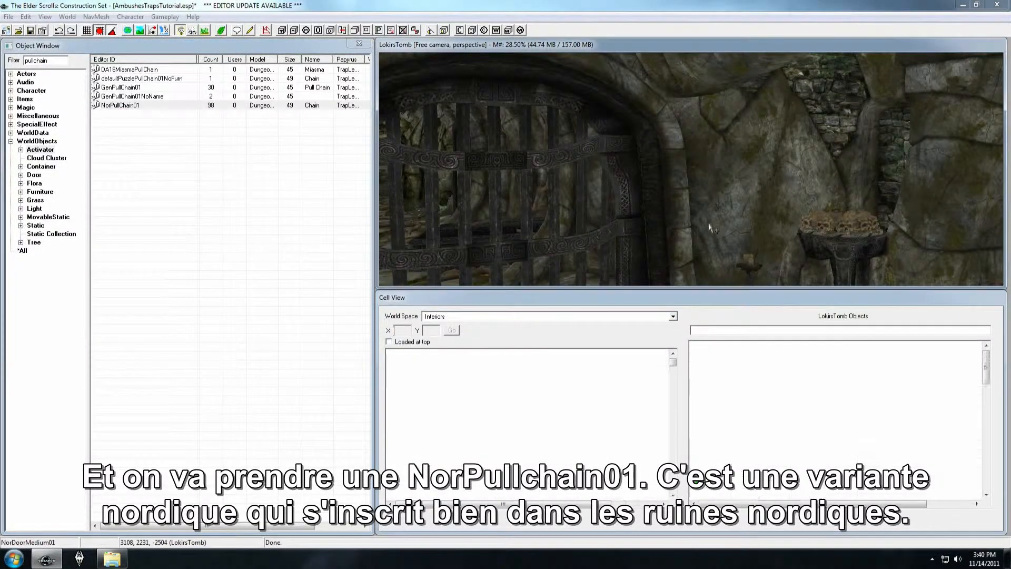
pyautogui.scroll(3, 598, 151)
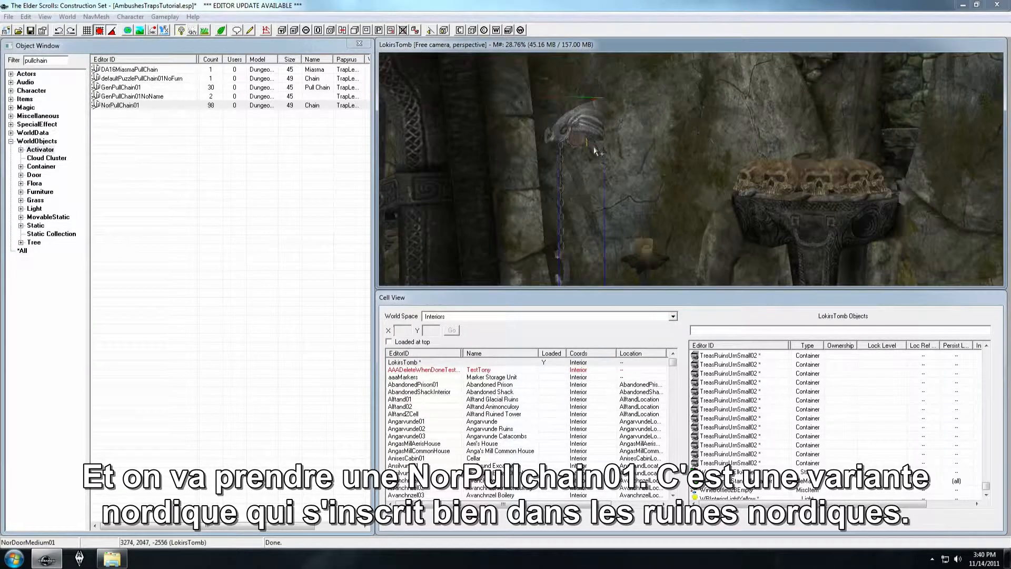
# Rotate the pull chain to sit flat against the wall and raise it a little higher
pyautogui.scroll(-1, 598, 150)
pyautogui.moveTo(601, 126); pyautogui.dragTo(619, 130, button='right')
pyautogui.keyDown('shift'); pyautogui.moveTo(619, 131); pyautogui.dragTo(583, 136, button='middle'); pyautogui.keyUp('shift')
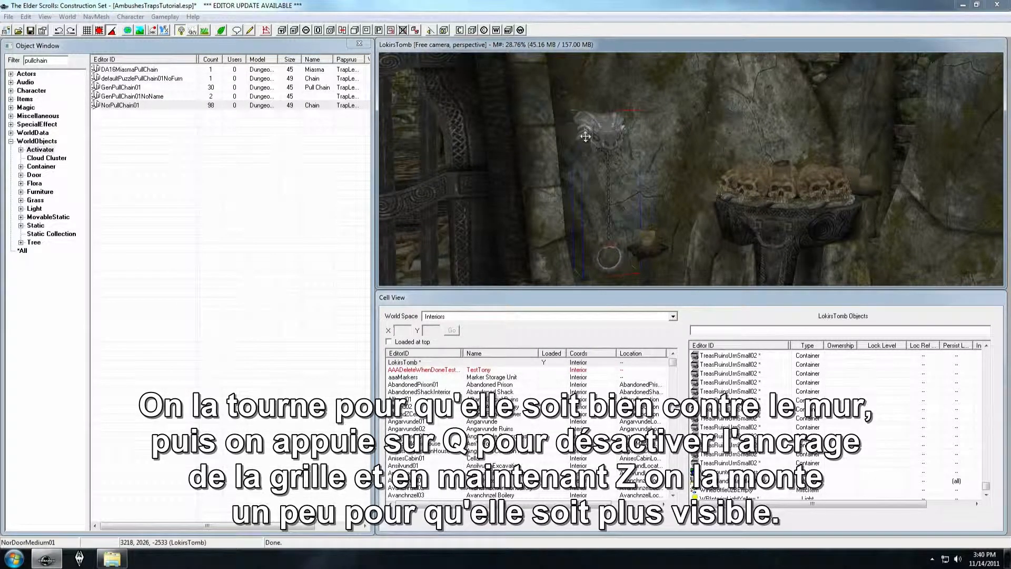
pyautogui.moveTo(601, 135); pyautogui.dragTo(601, 73)
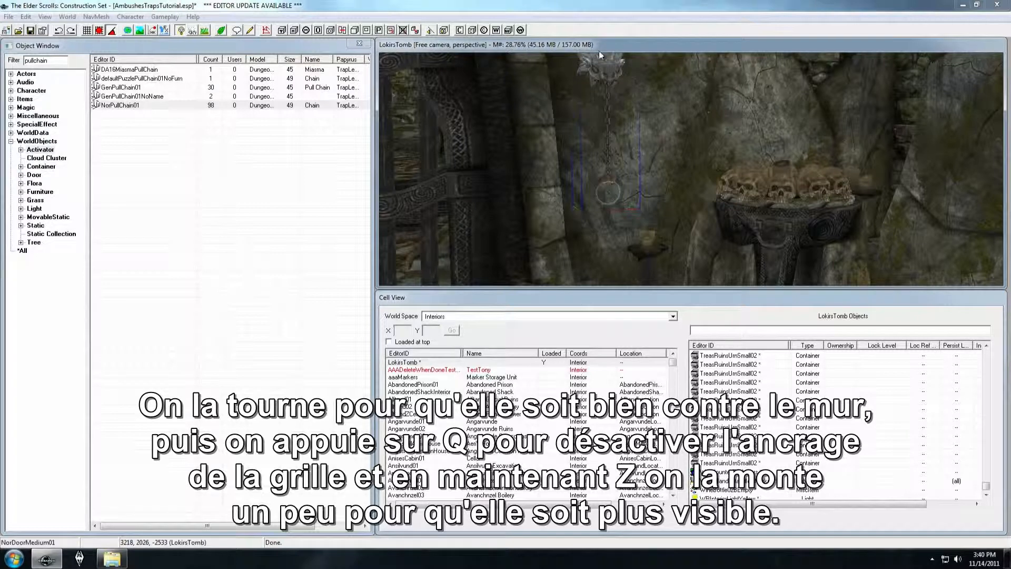
pyautogui.scroll(-2, 606, 123)
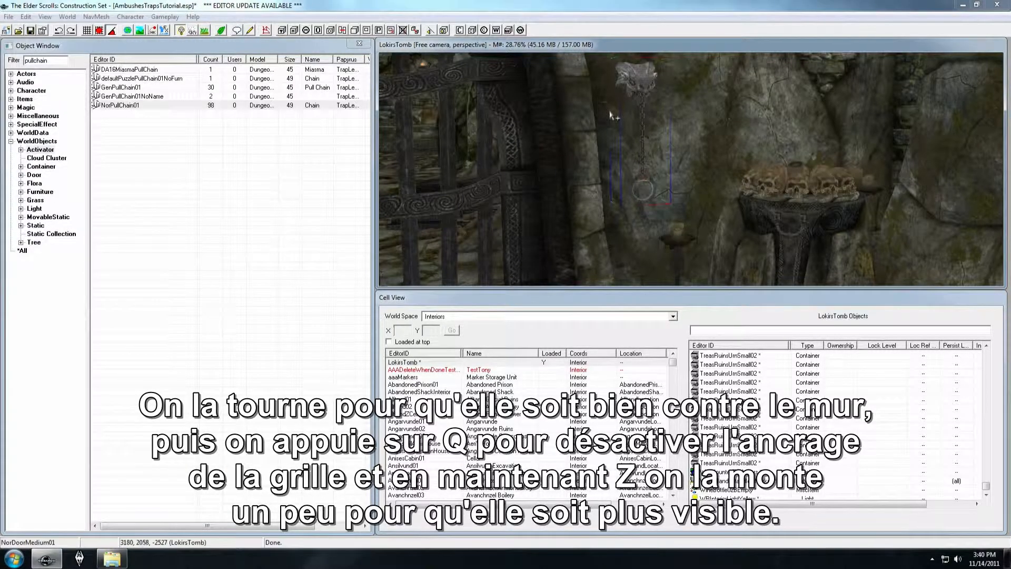
pyautogui.scroll(-3, 609, 110)
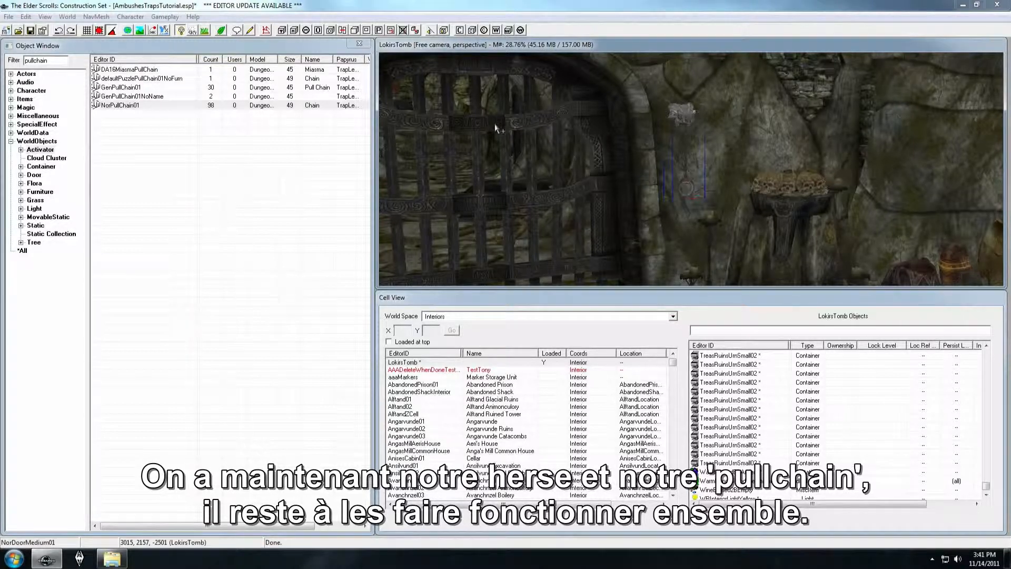
# Open the portcullis's reference properties and show its Activate Parents settings
pyautogui.scroll(1, 522, 127)
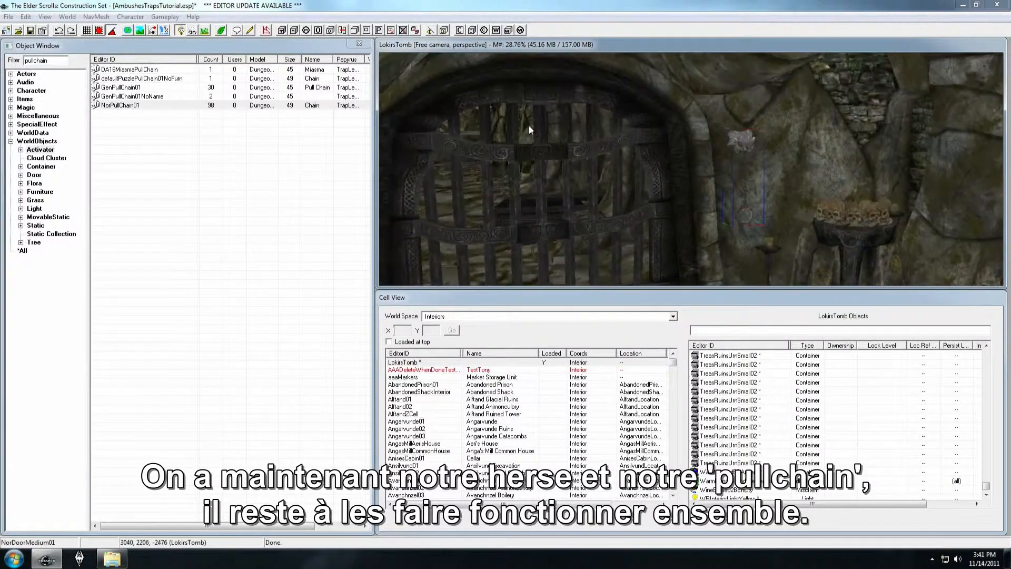
pyautogui.click(551, 156)
pyautogui.moveTo(586, 165); pyautogui.dragTo(579, 159, button='middle')
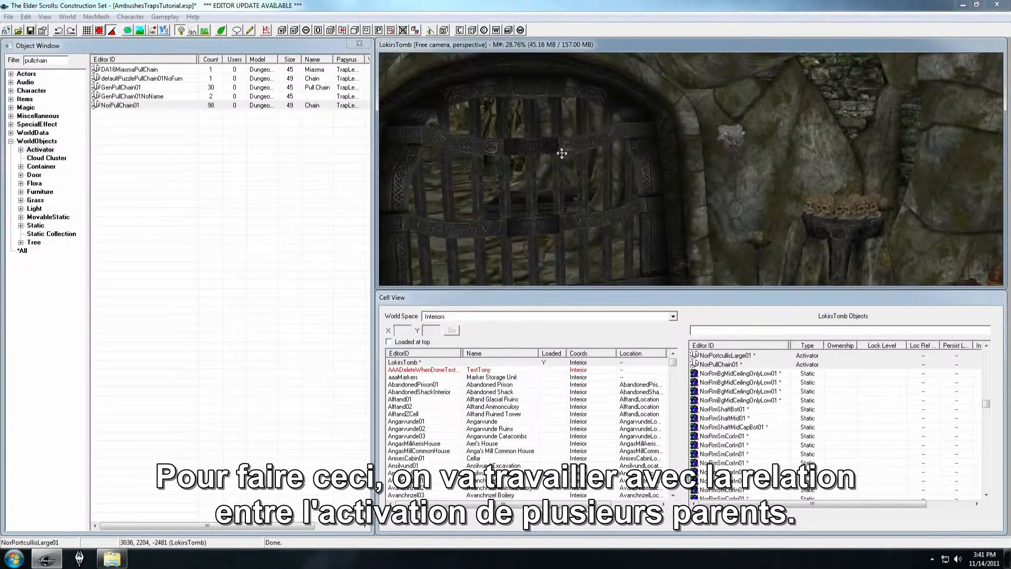
pyautogui.doubleClick(539, 145)
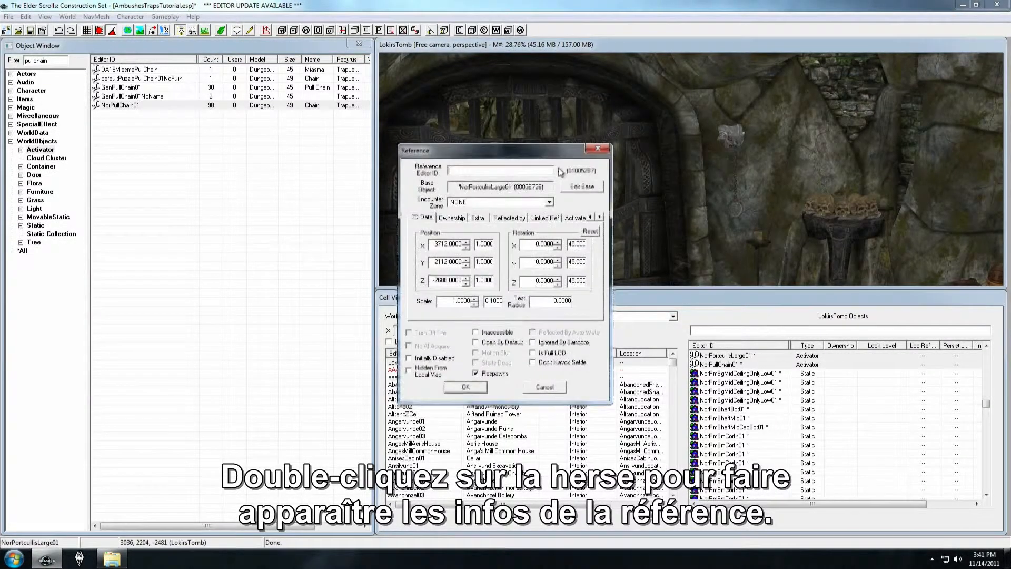
pyautogui.moveTo(552, 165); pyautogui.dragTo(549, 118)
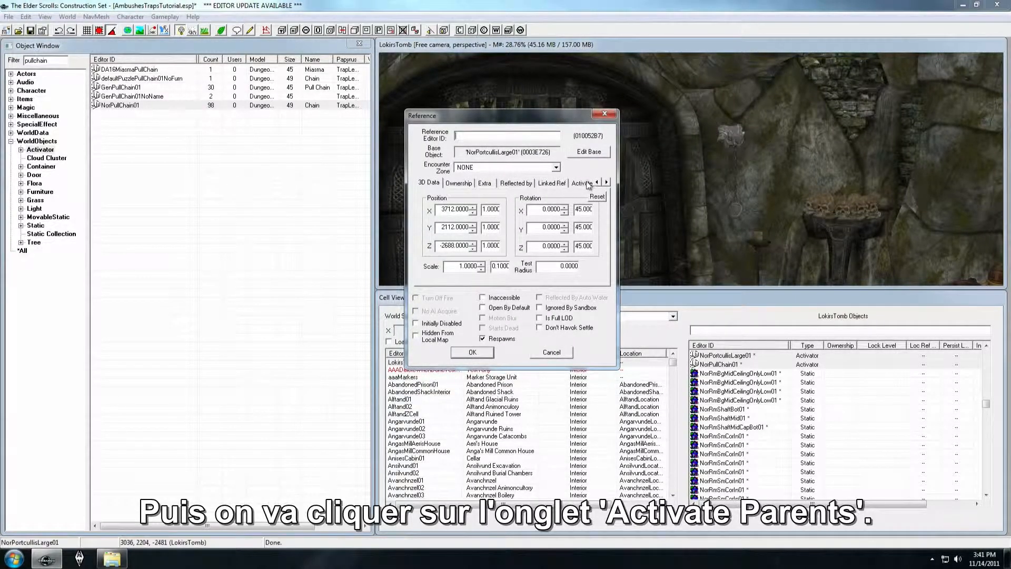
pyautogui.click(606, 182)
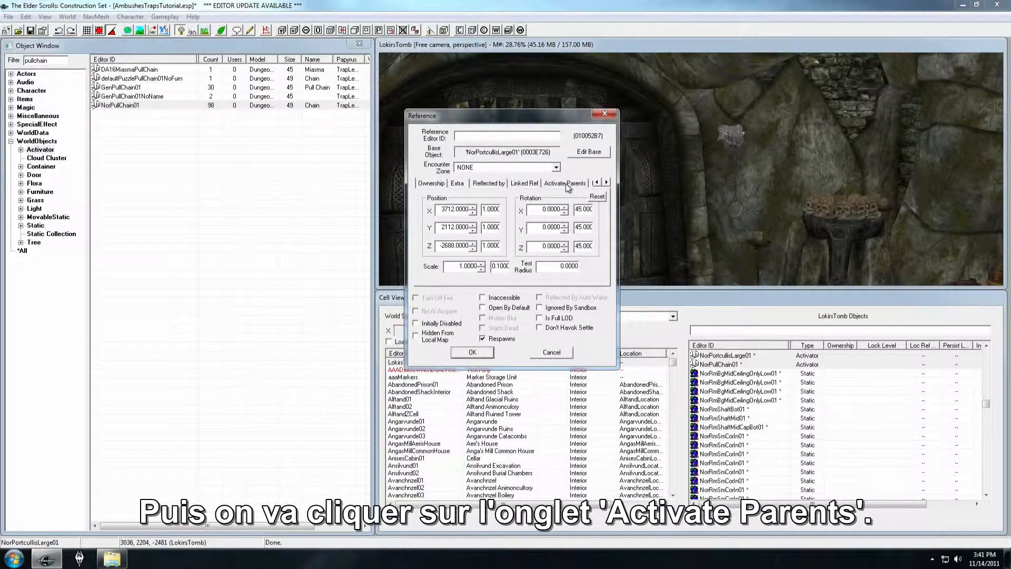
pyautogui.click(566, 183)
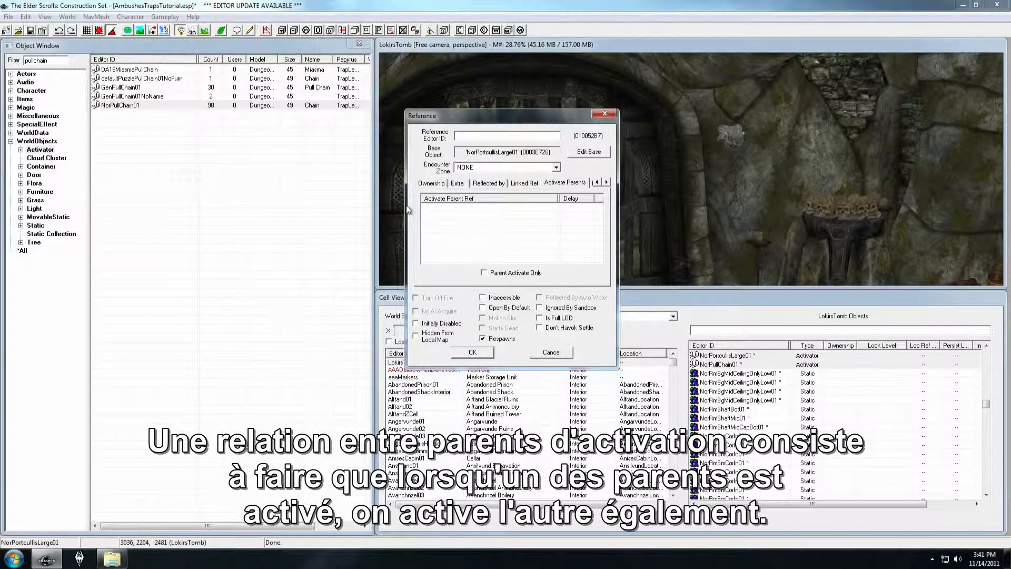
# Add the NorPullChain01 beside the portcullis as its activate parent by picking it in the render window, and save the reference
pyautogui.rightClick(453, 212)
pyautogui.click(498, 219)
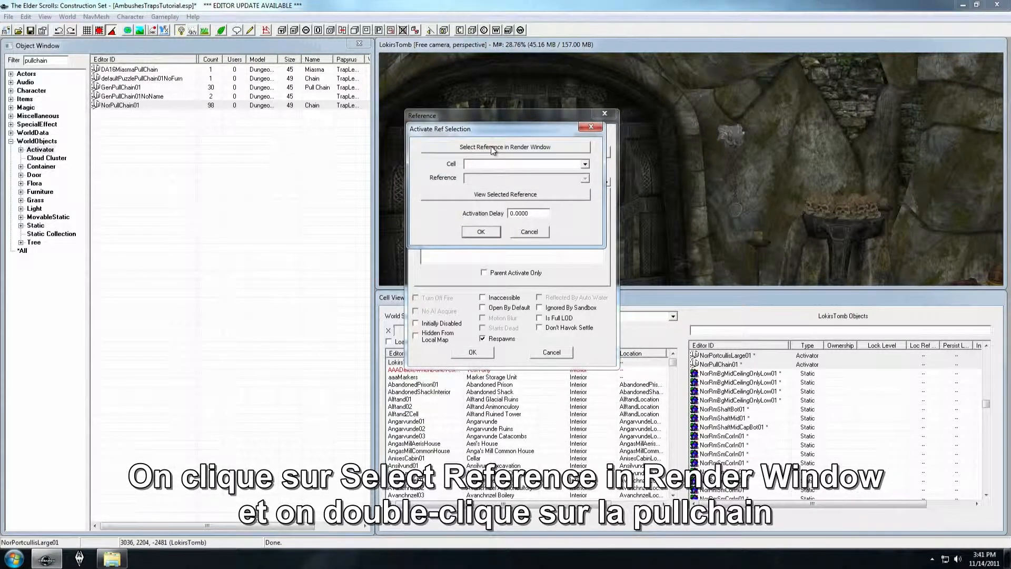
pyautogui.click(491, 146)
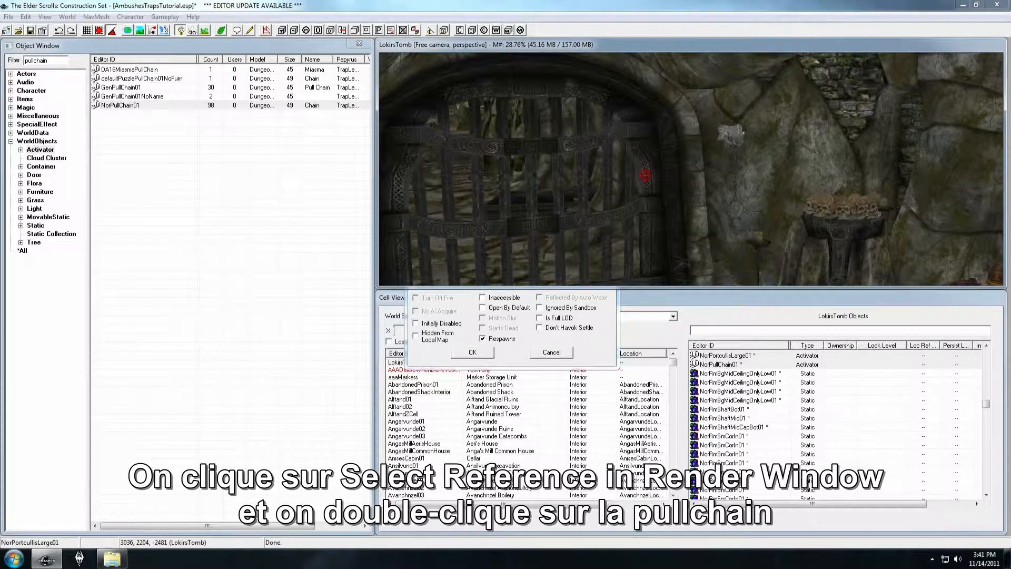
pyautogui.doubleClick(734, 137)
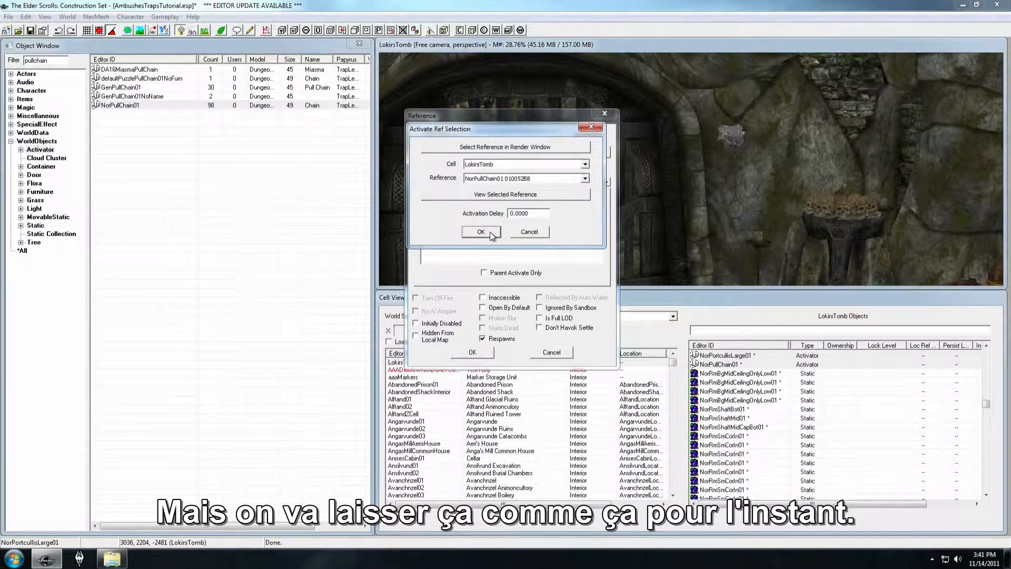
pyautogui.click(489, 231)
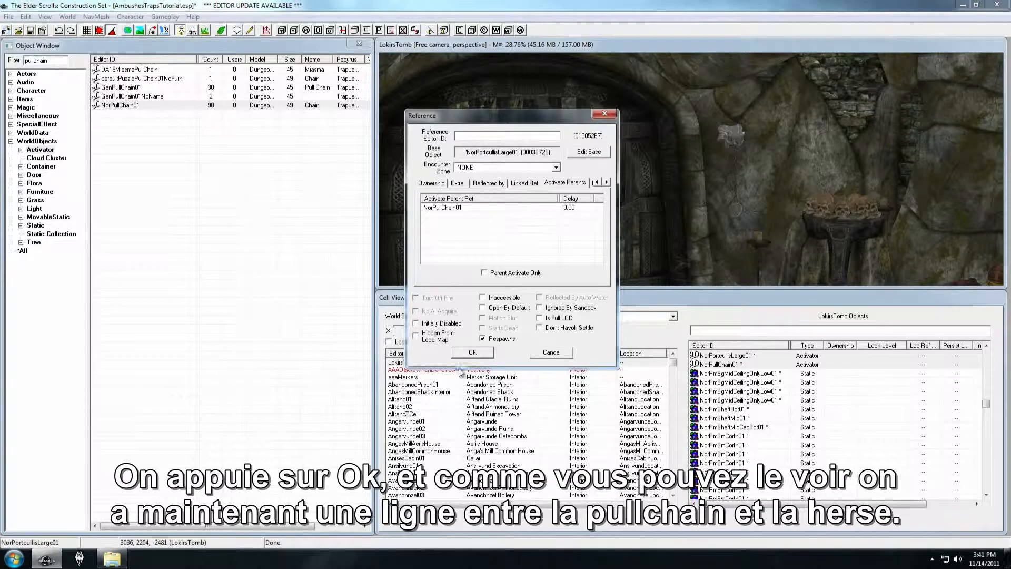
pyautogui.click(472, 352)
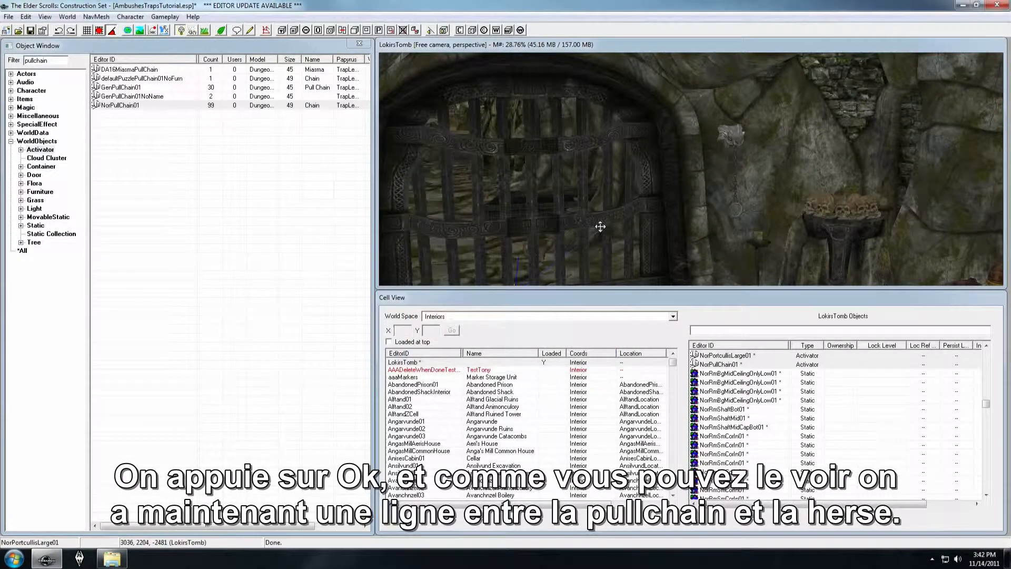
# Examine the link line between the pull chain and the portcullis from several angles
pyautogui.keyDown('shift'); pyautogui.moveTo(600, 226); pyautogui.dragTo(523, 242, button='middle'); pyautogui.keyUp('shift')
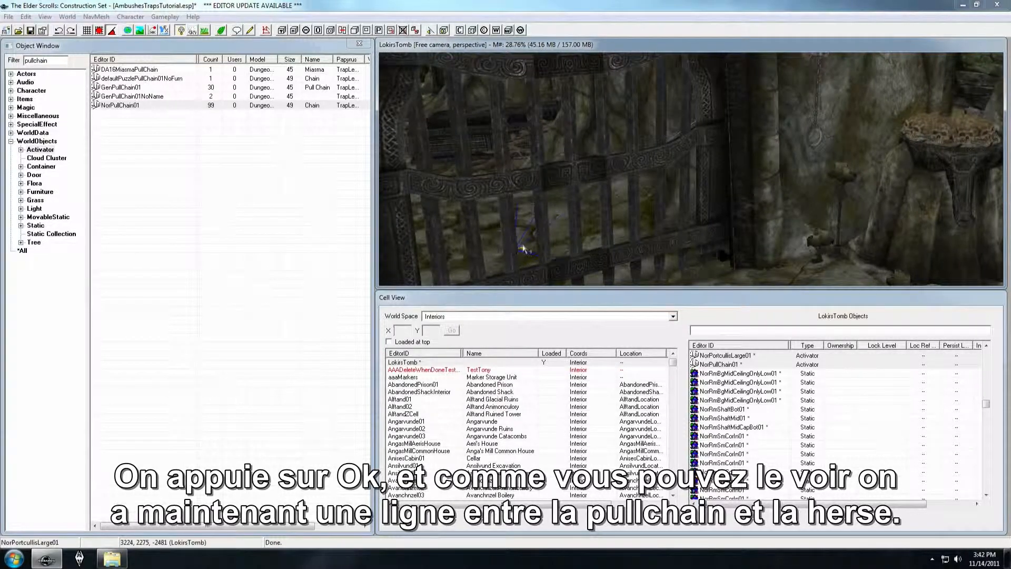
pyautogui.moveTo(761, 129); pyautogui.dragTo(761, 195, button='middle')
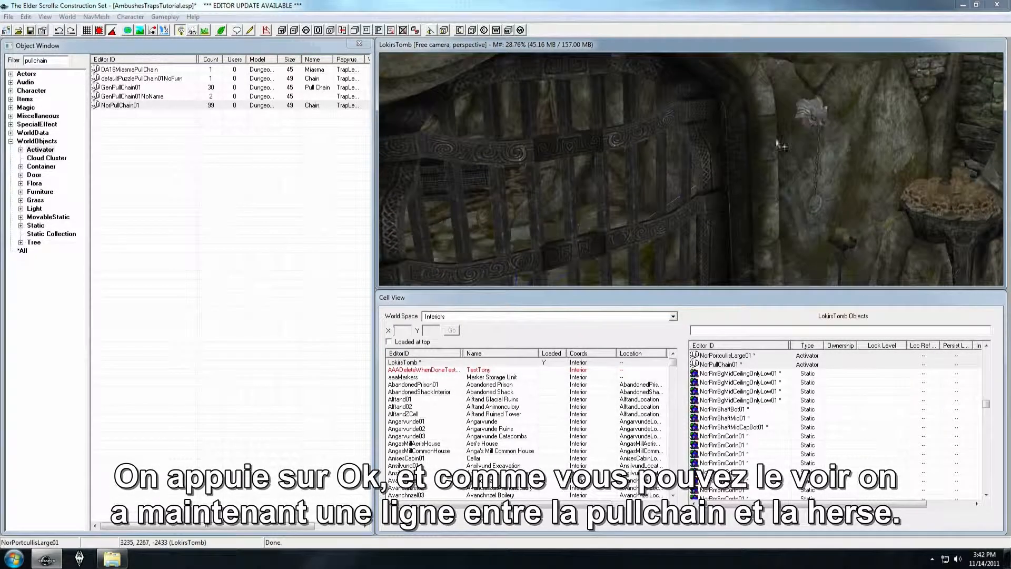
pyautogui.moveTo(567, 289); pyautogui.dragTo(604, 176, button='middle')
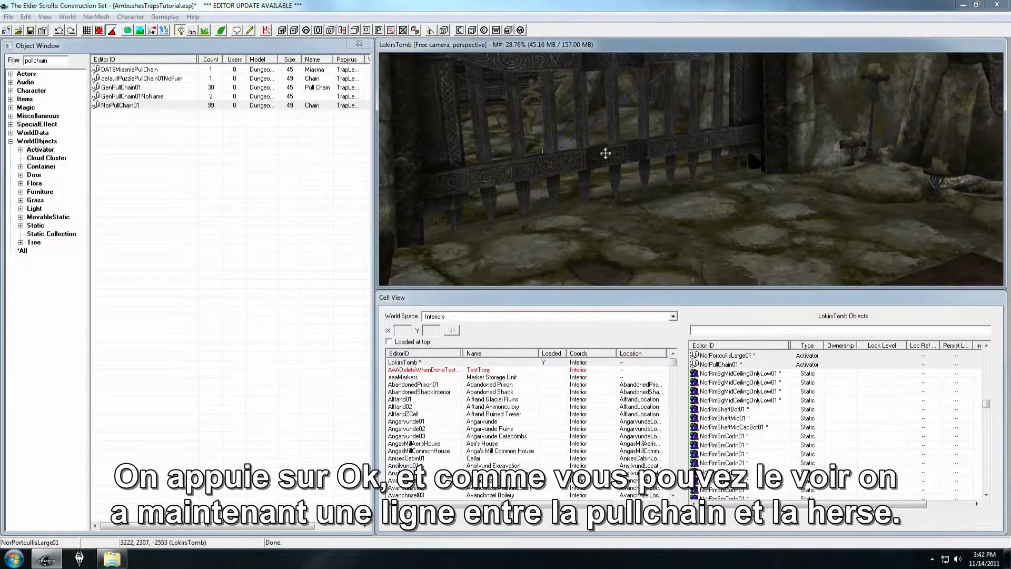
pyautogui.moveTo(612, 138); pyautogui.dragTo(605, 154, button='middle')
pyautogui.moveTo(735, 104); pyautogui.dragTo(768, 141, button='middle')
pyautogui.moveTo(684, 141); pyautogui.dragTo(905, 163, button='middle')
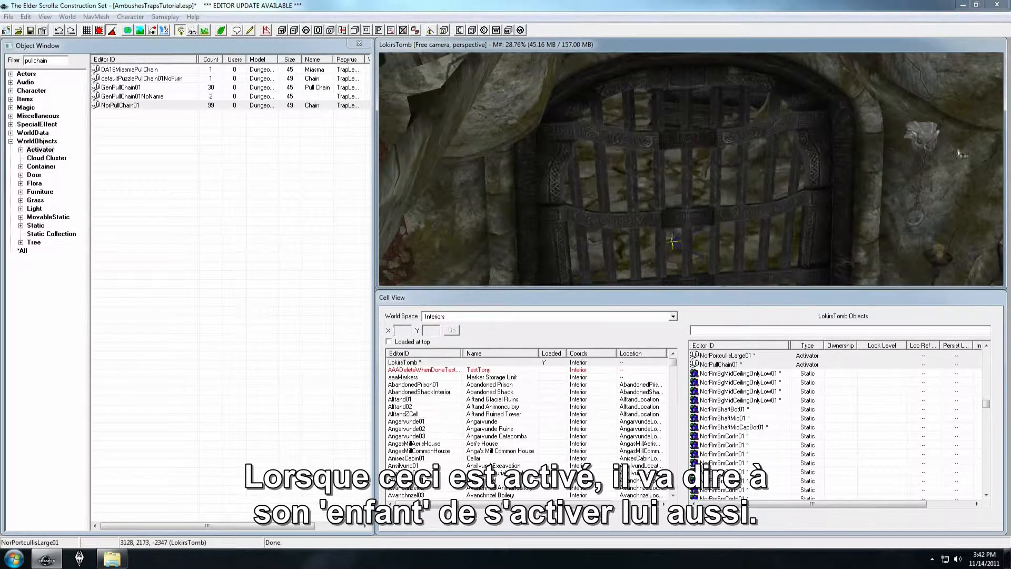
pyautogui.moveTo(666, 227); pyautogui.dragTo(610, 192, button='middle')
# Duplicate the NorPullChain01 beside the portcullis and move the copy to the other side of the wall
pyautogui.click(783, 140)
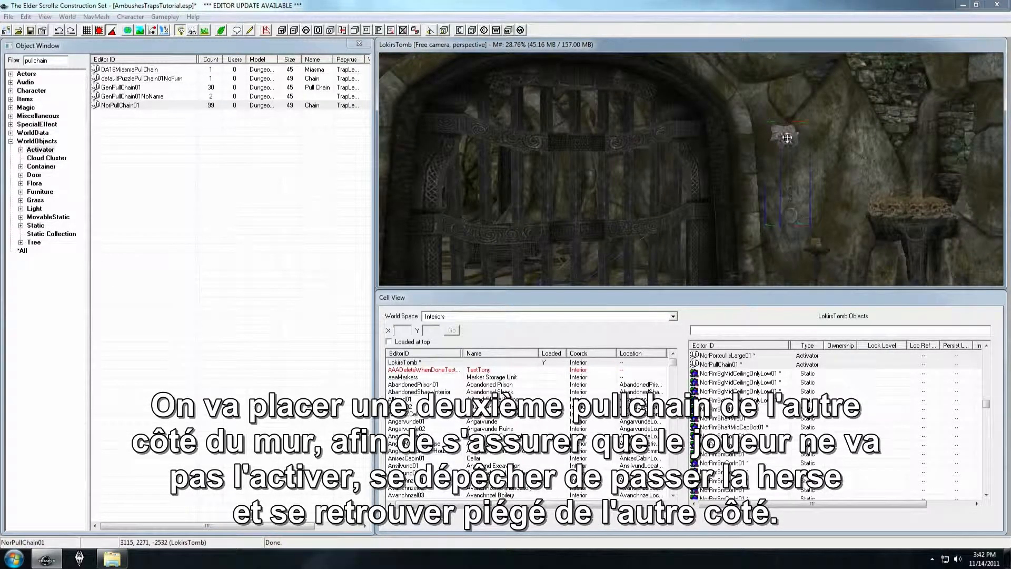
pyautogui.scroll(2, 711, 168)
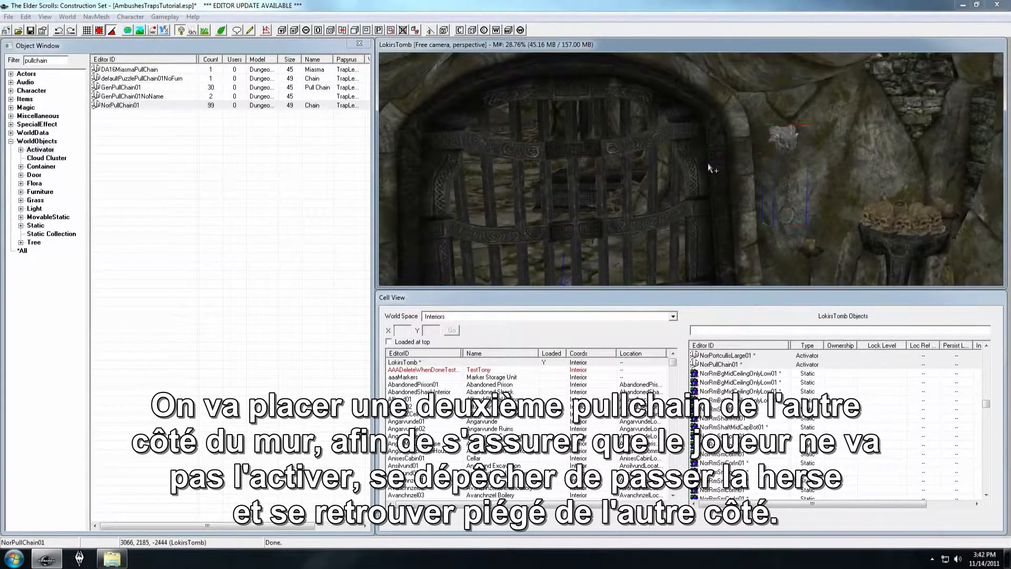
pyautogui.moveTo(709, 166); pyautogui.dragTo(706, 157, button='middle')
pyautogui.scroll(1, 709, 120)
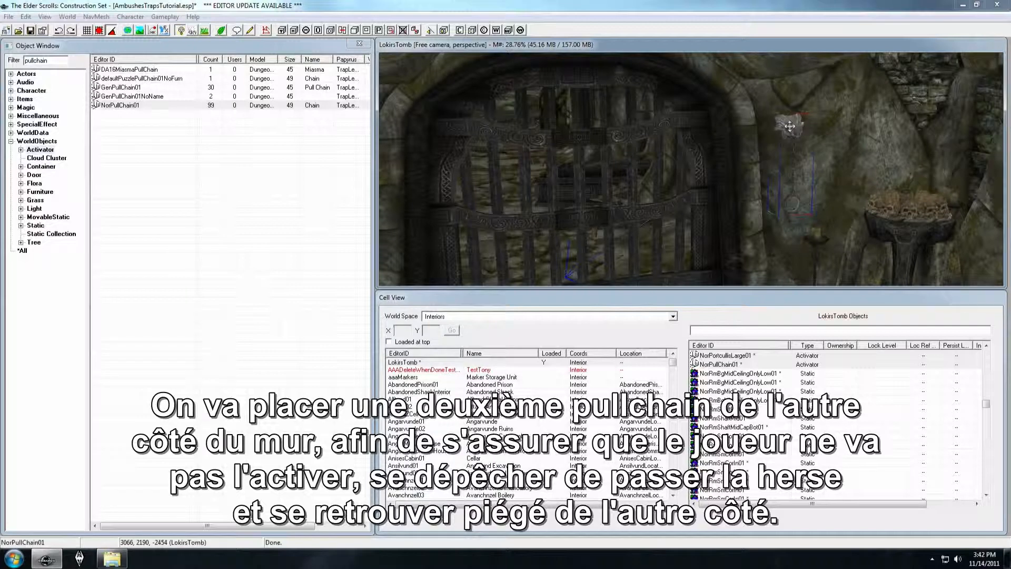
pyautogui.keyDown('shift'); pyautogui.moveTo(791, 126); pyautogui.dragTo(799, 129, button='middle'); pyautogui.keyUp('shift')
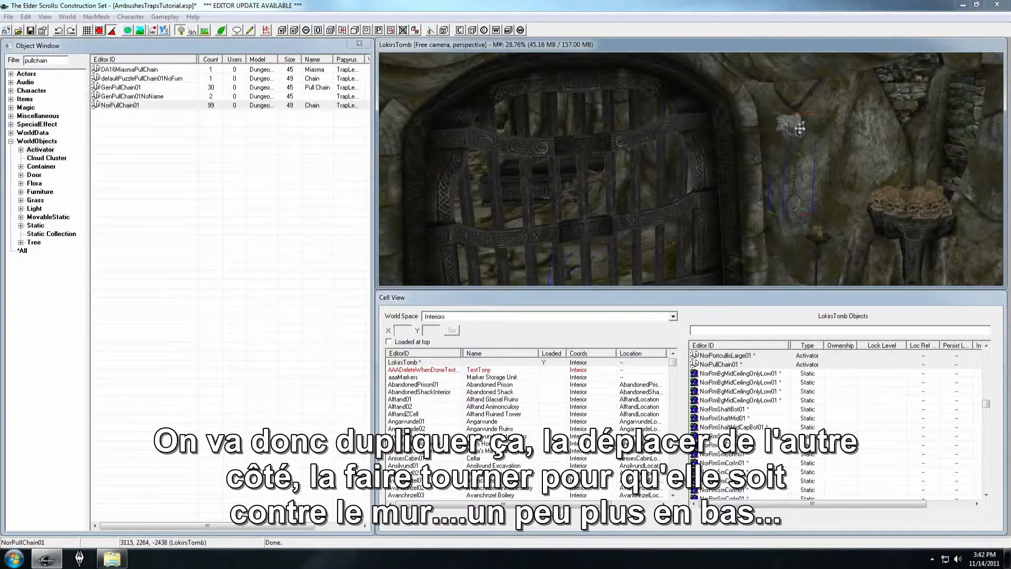
pyautogui.hotkey('ctrl', 'd')
pyautogui.moveTo(799, 128); pyautogui.dragTo(661, 119)
# Rotate the duplicated pull chain to sit against the far side of the wall and lower it a little
pyautogui.keyDown('shift'); pyautogui.moveTo(661, 119); pyautogui.dragTo(745, 121, button='middle'); pyautogui.keyUp('shift')
pyautogui.moveTo(745, 121); pyautogui.dragTo(692, 103, button='right')
pyautogui.keyDown('shift'); pyautogui.moveTo(692, 103); pyautogui.dragTo(714, 112, button='middle'); pyautogui.keyUp('shift')
pyautogui.moveTo(767, 112); pyautogui.dragTo(706, 126)
# Add the duplicated NorPullChain01 as the portcullis's second activate parent by picking it in the render window, and save the reference
pyautogui.keyDown('shift'); pyautogui.moveTo(701, 144); pyautogui.dragTo(767, 106, button='middle'); pyautogui.keyUp('shift')
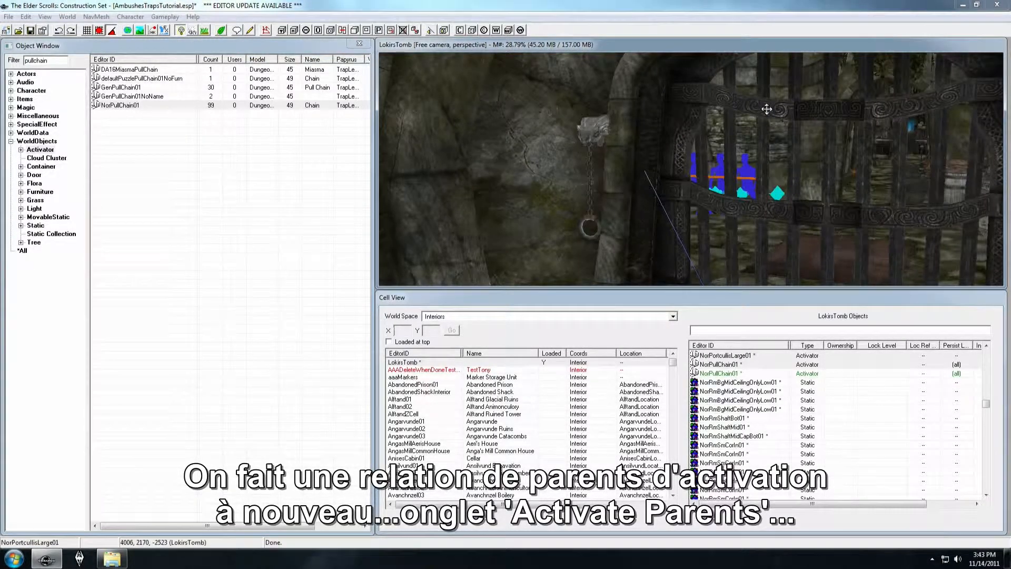
pyautogui.doubleClick(767, 109)
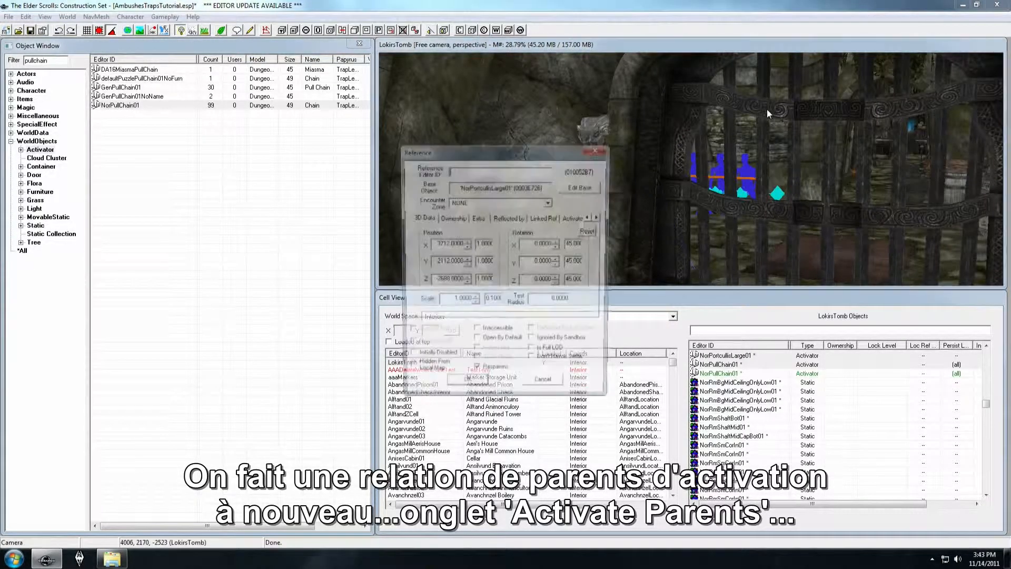
pyautogui.click(576, 217)
pyautogui.rightClick(455, 258)
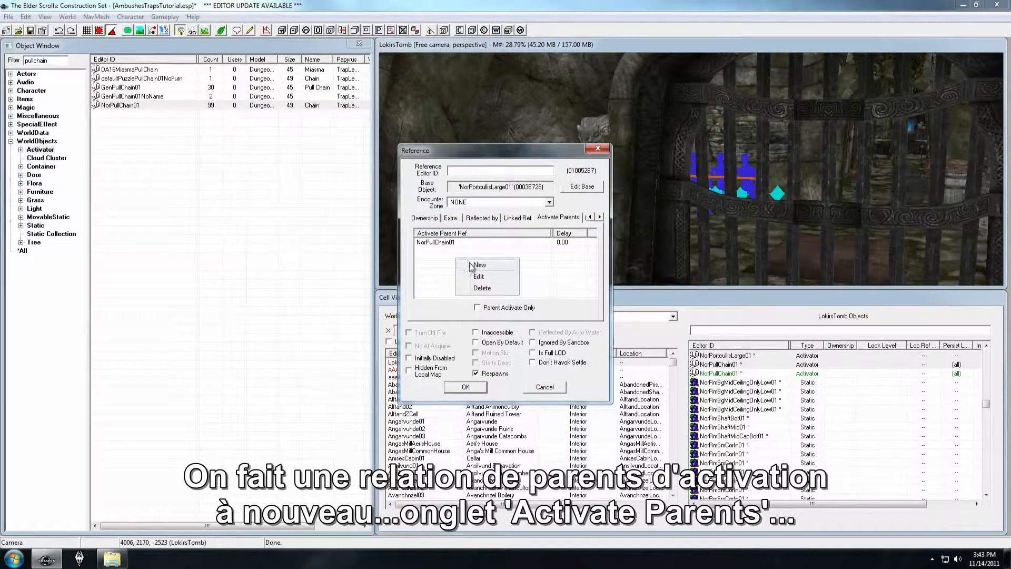
pyautogui.click(476, 265)
pyautogui.click(474, 191)
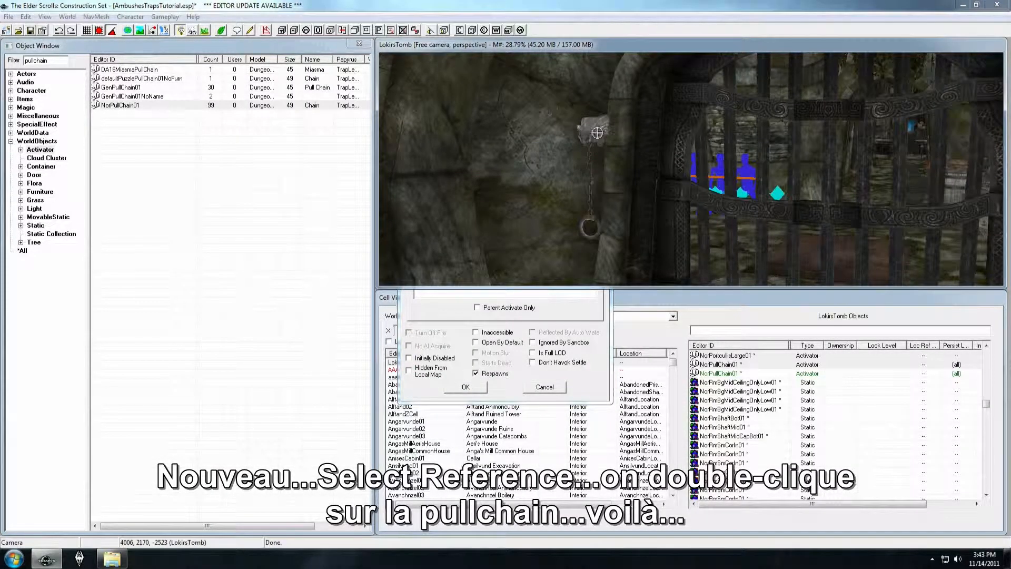
pyautogui.doubleClick(594, 131)
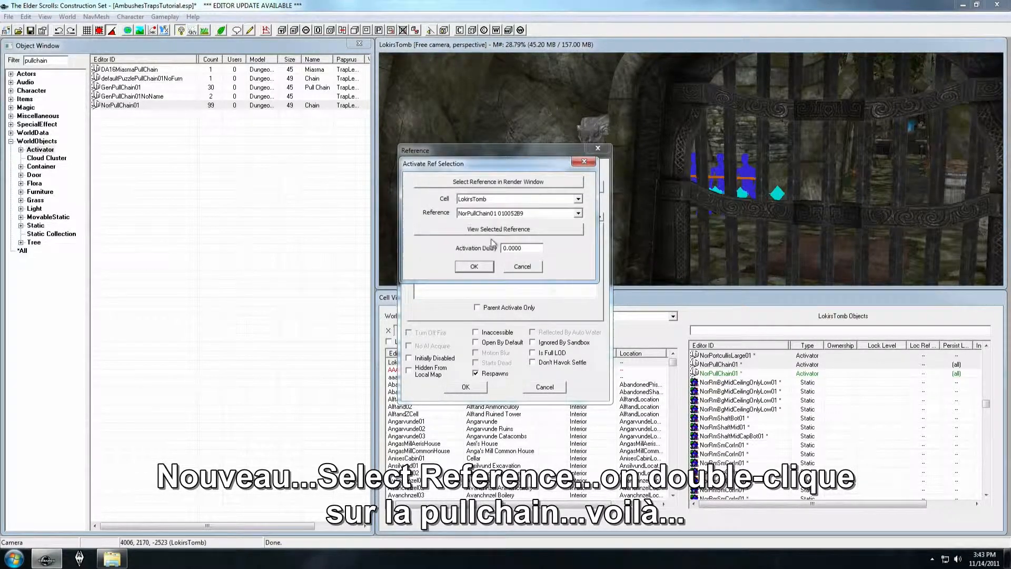
pyautogui.click(474, 266)
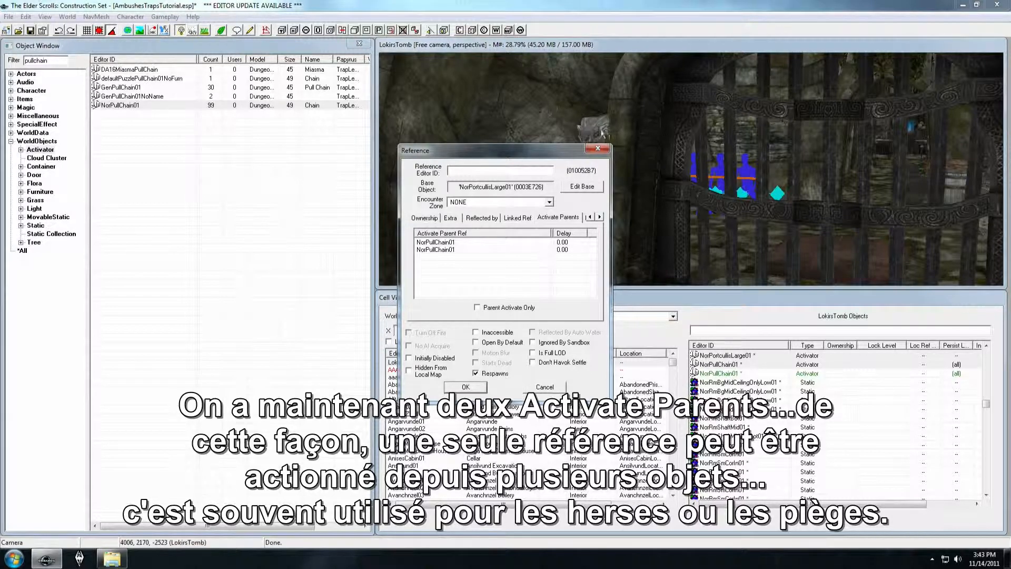
pyautogui.click(466, 387)
pyautogui.moveTo(701, 201); pyautogui.dragTo(716, 150, button='middle')
pyautogui.moveTo(725, 101); pyautogui.dragTo(605, 129, button='middle')
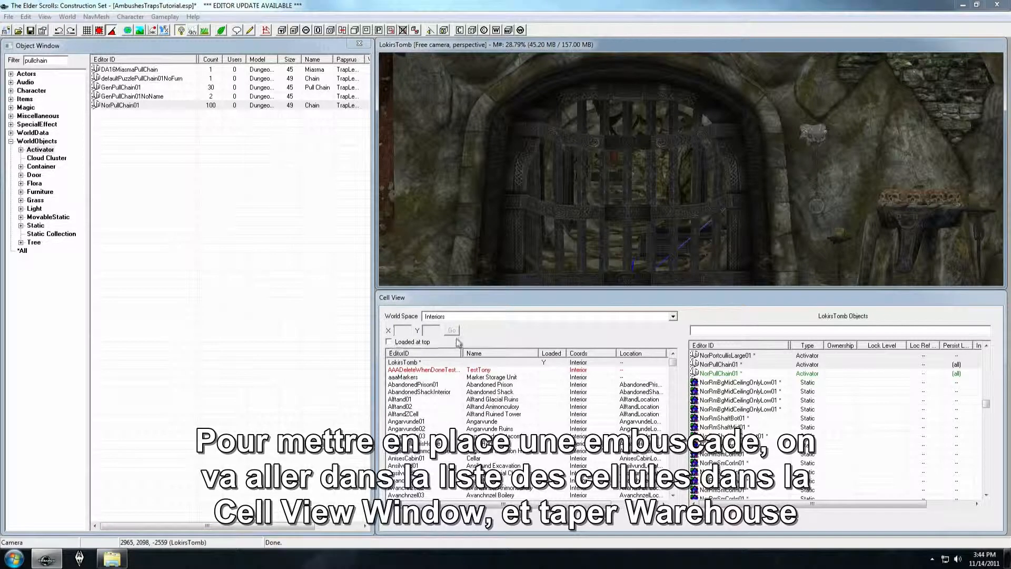
# Find the Warehouse cells in the interiors list and load WarehouseAmbushes
pyautogui.click(403, 408)
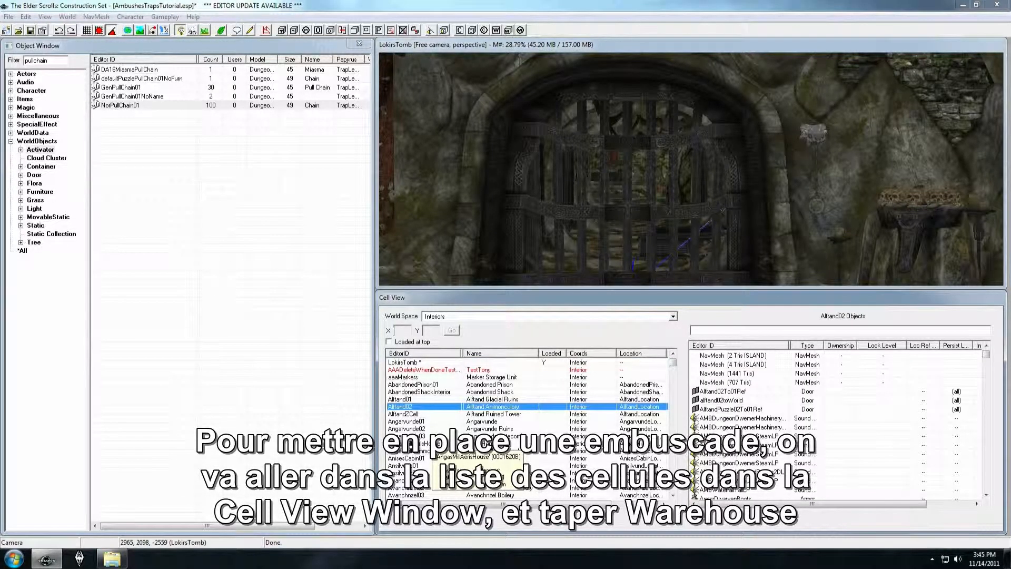
pyautogui.write('Warehouse')
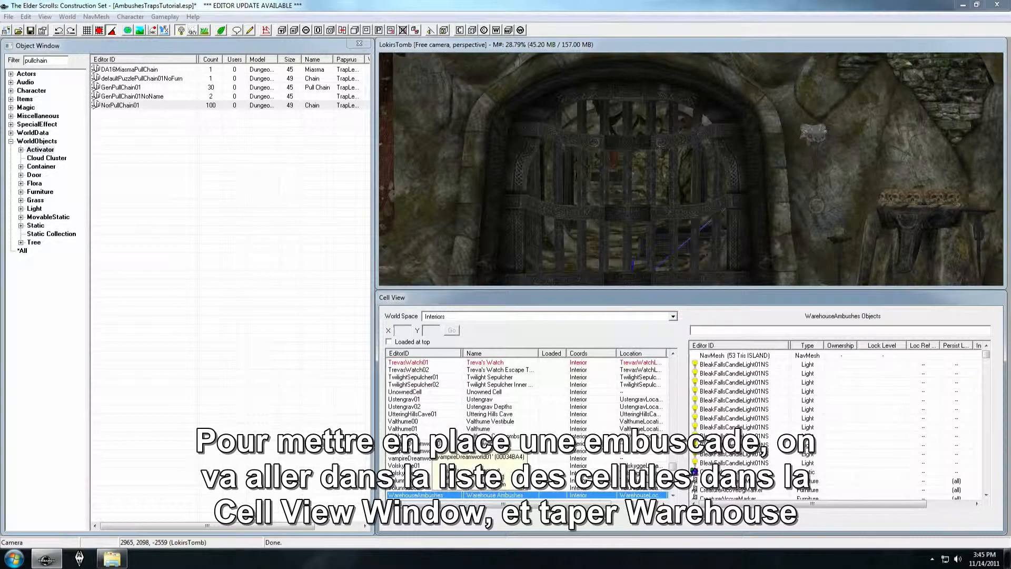
pyautogui.scroll(-4, 464, 410)
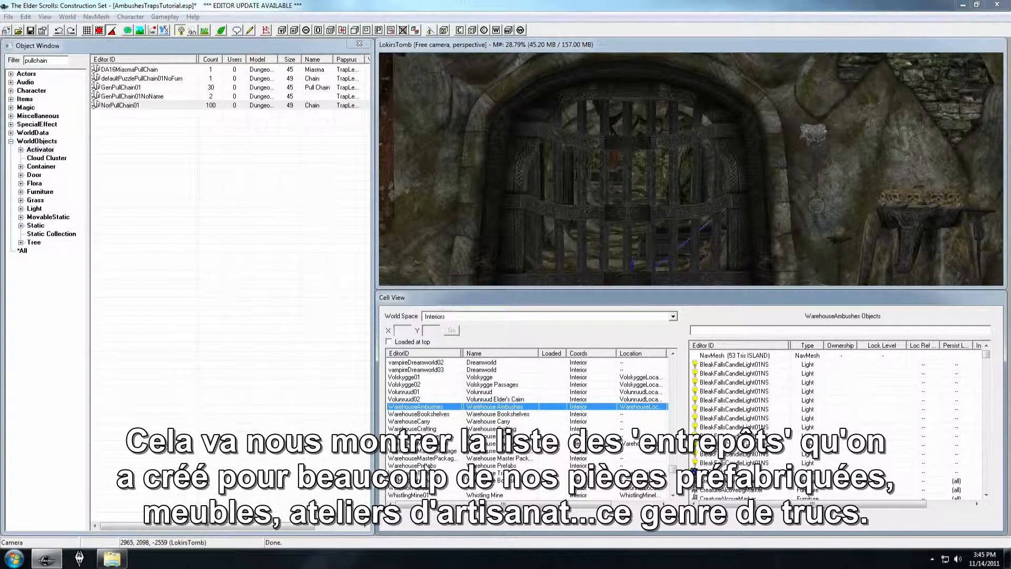
pyautogui.doubleClick(427, 408)
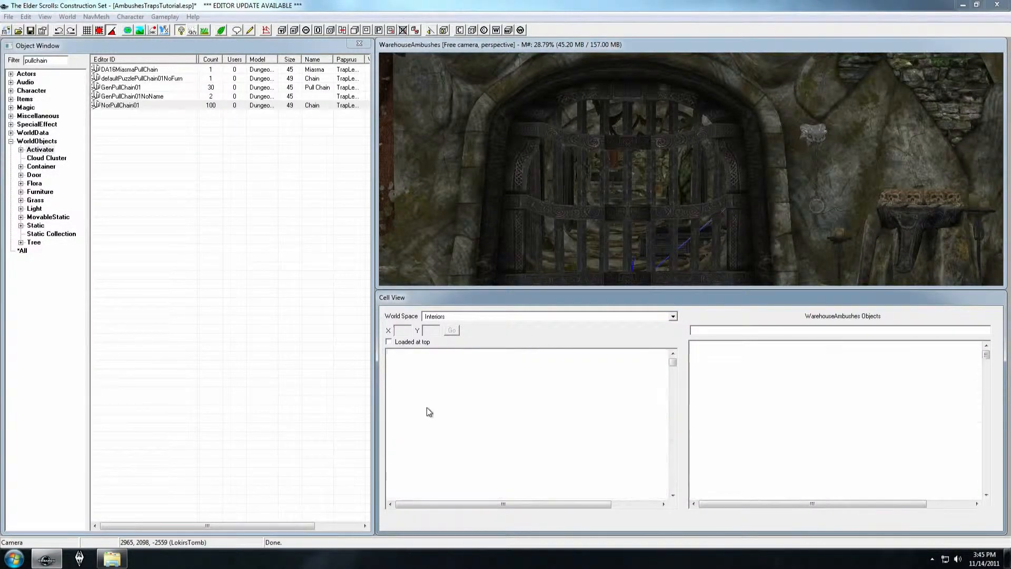
# Examine the blue trigger primitives in the ambush warehouse, viewing a defaultActivateSelfTRIG box and its neighbouring markers from several angles
pyautogui.scroll(-10, 695, 198)
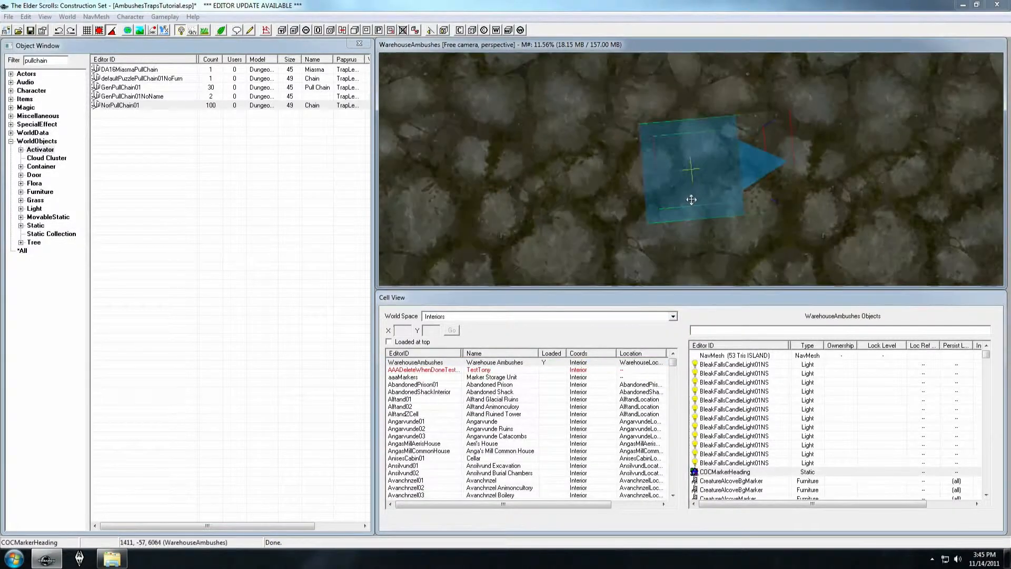
pyautogui.scroll(-10, 691, 199)
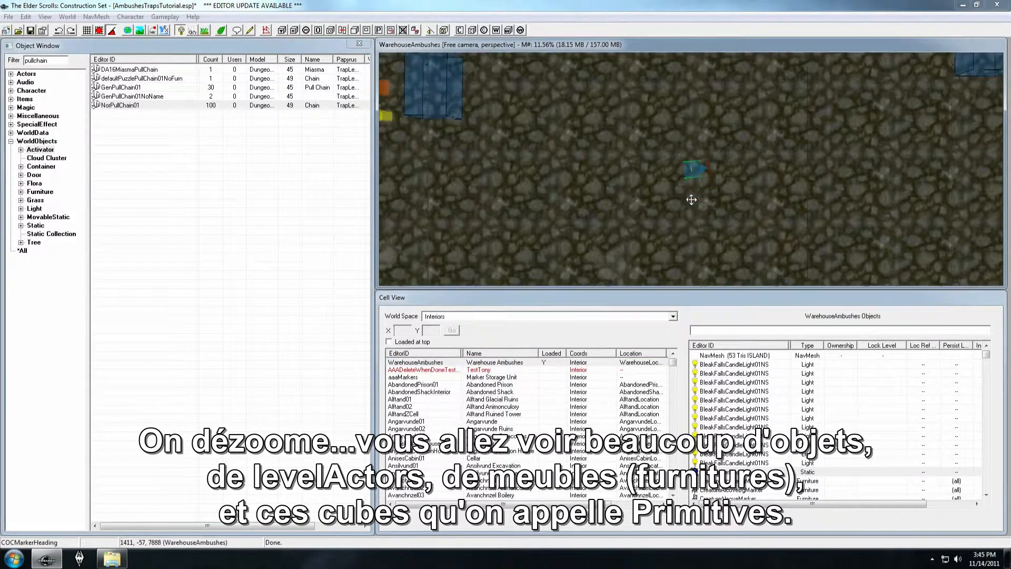
pyautogui.moveTo(716, 193); pyautogui.dragTo(653, 244, button='middle')
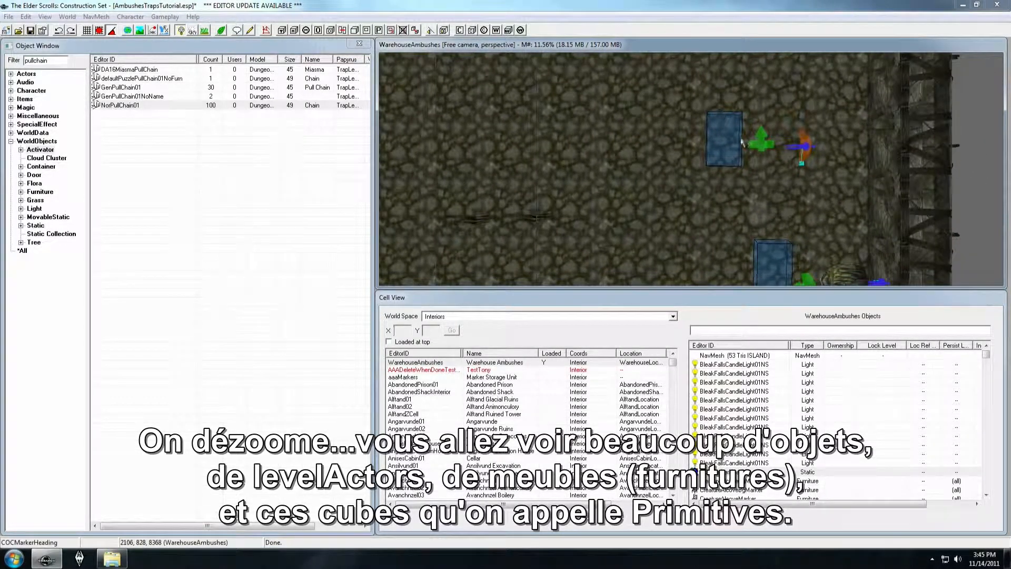
pyautogui.click(723, 142)
pyautogui.keyDown('shift'); pyautogui.moveTo(722, 142); pyautogui.dragTo(763, 113, button='middle'); pyautogui.keyUp('shift')
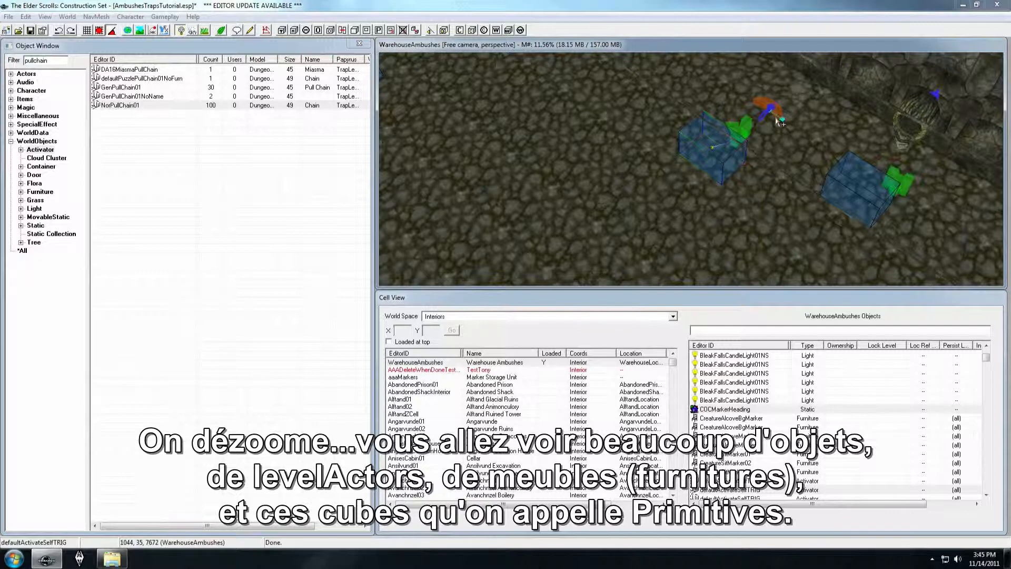
pyautogui.scroll(8, 713, 148)
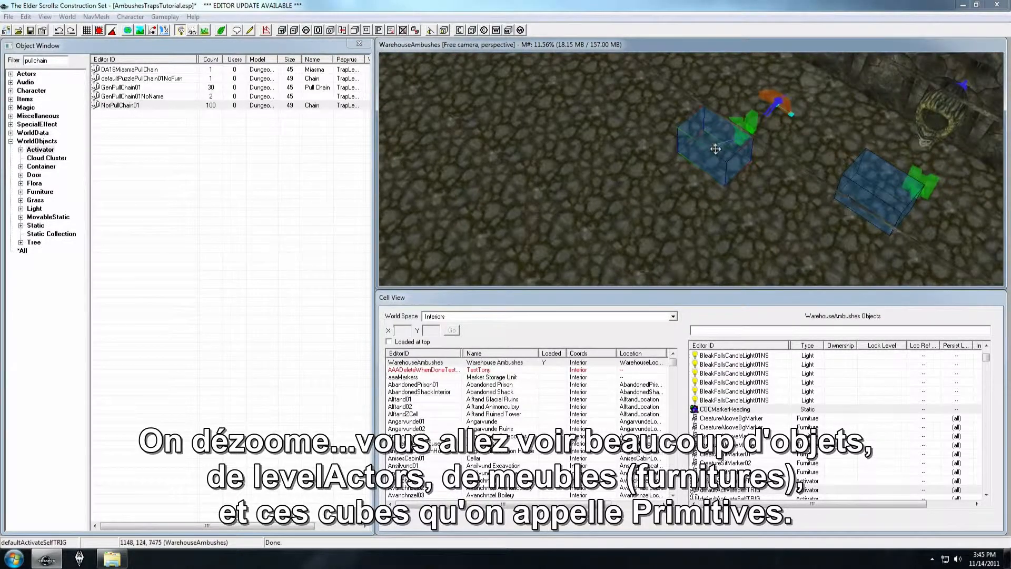
pyautogui.keyDown('shift'); pyautogui.moveTo(719, 126); pyautogui.dragTo(697, 132, button='middle'); pyautogui.keyUp('shift')
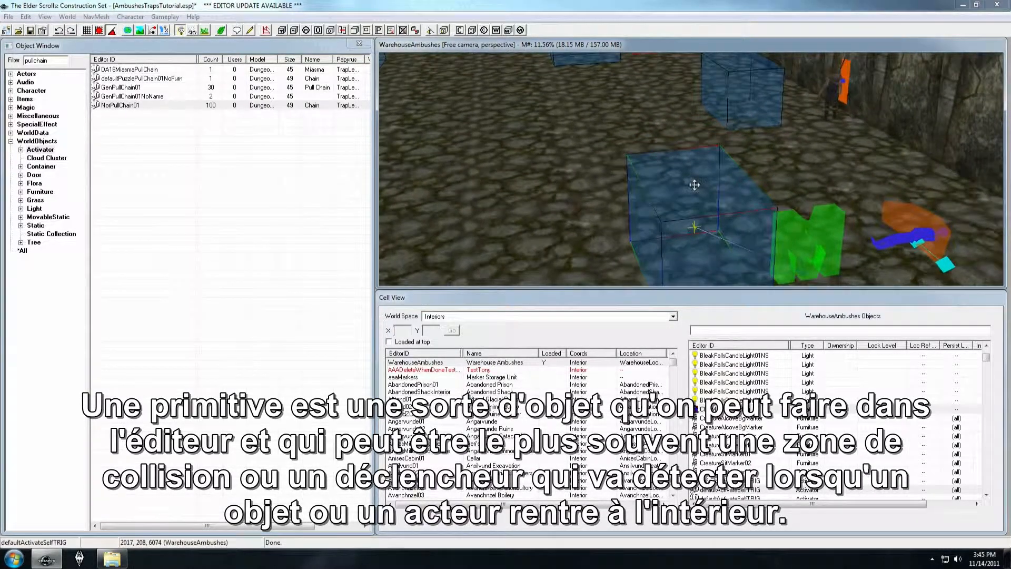
pyautogui.keyDown('shift'); pyautogui.moveTo(691, 196); pyautogui.dragTo(692, 188, button='middle'); pyautogui.keyUp('shift')
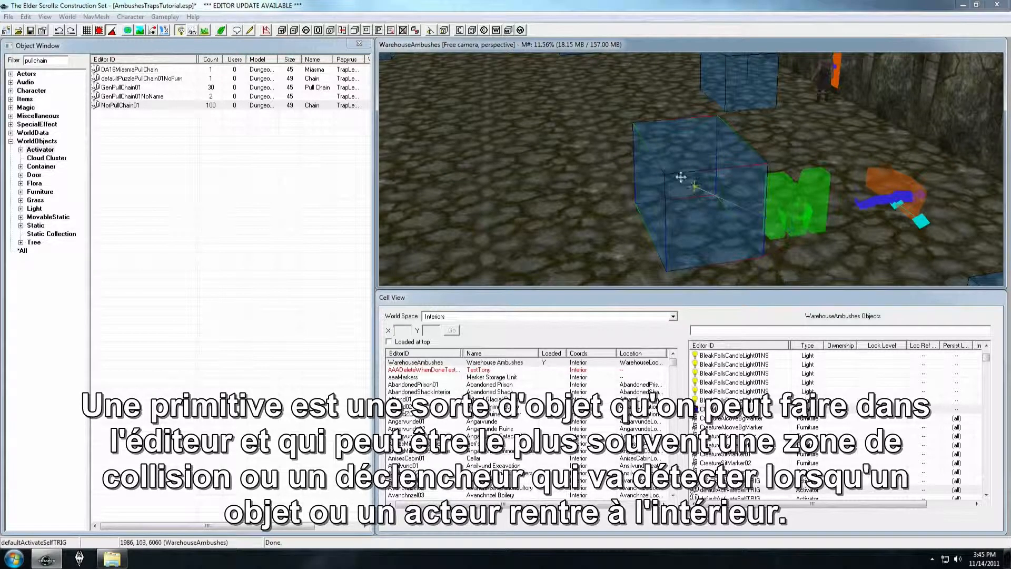
pyautogui.keyDown('shift'); pyautogui.moveTo(667, 176); pyautogui.dragTo(665, 162, button='middle'); pyautogui.keyUp('shift')
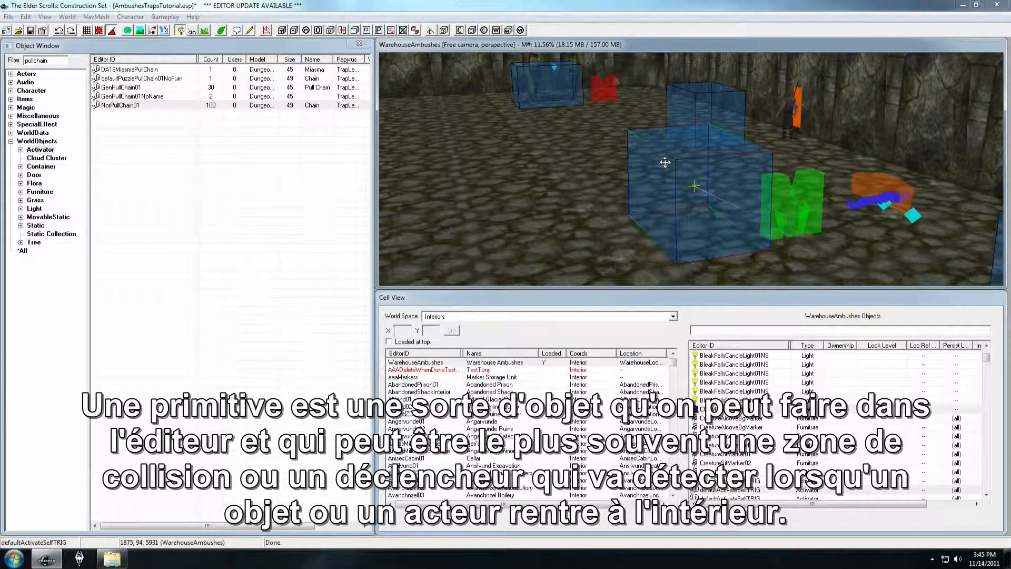
# Examine the draugr ambush setups along the wall, focusing on the basic sarcophagus arrangement
pyautogui.moveTo(556, 138); pyautogui.dragTo(510, 177, button='middle')
pyautogui.scroll(2, 578, 178)
pyautogui.click(576, 166)
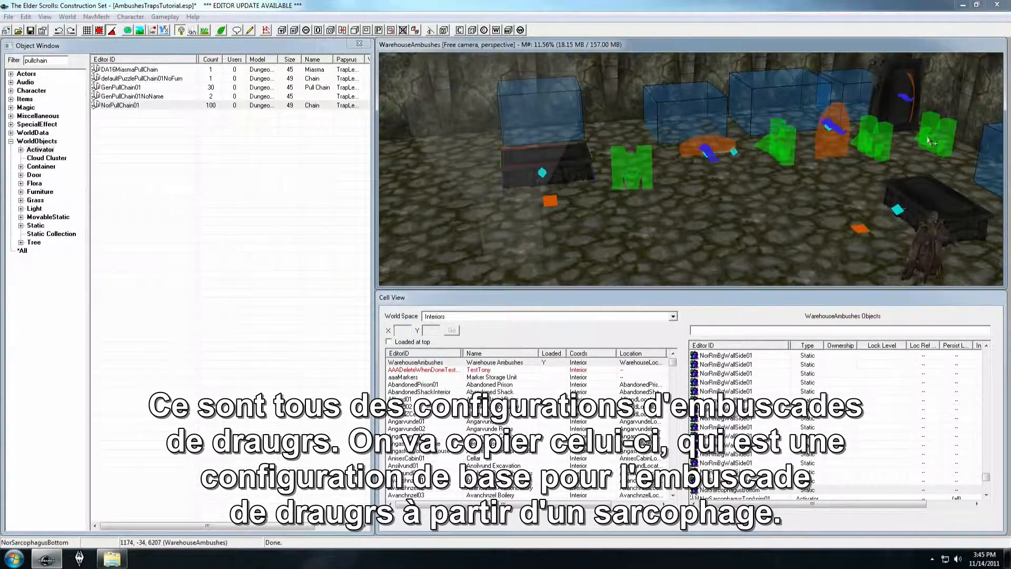
pyautogui.keyDown('shift'); pyautogui.moveTo(707, 148); pyautogui.dragTo(604, 155, button='middle'); pyautogui.keyUp('shift')
pyautogui.scroll(1, 590, 152)
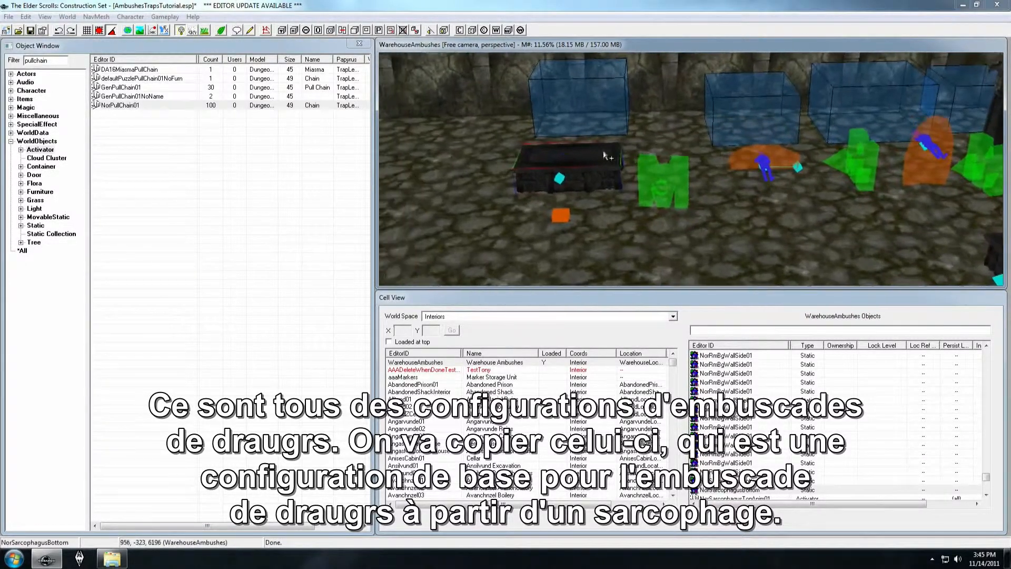
pyautogui.moveTo(729, 126); pyautogui.dragTo(710, 182, button='middle')
pyautogui.scroll(-2, 711, 183)
pyautogui.scroll(-1, 711, 182)
# Select the LvlDraugrAmbushMelee1HMale actor beside the sarcophagus and add the orange coffin furniture marker to the selection
pyautogui.click(712, 209)
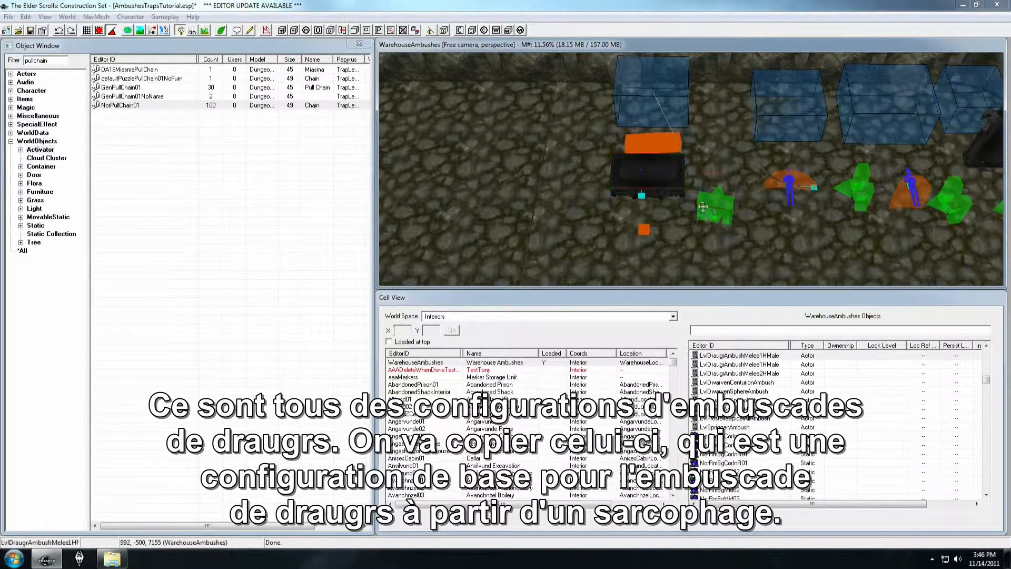
pyautogui.scroll(1, 667, 226)
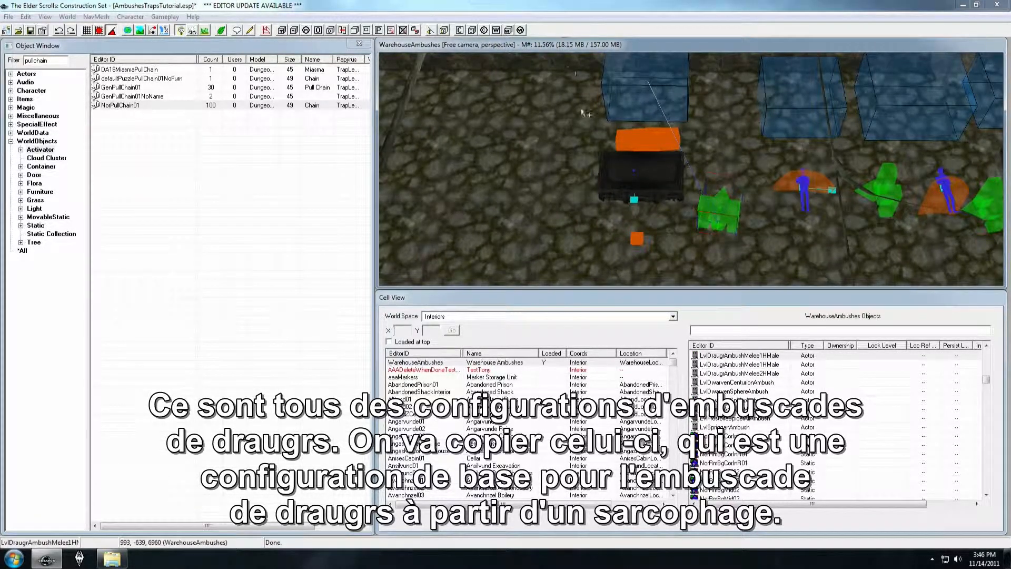
pyautogui.keyDown('shift'); pyautogui.moveTo(641, 184); pyautogui.dragTo(649, 198, button='middle'); pyautogui.keyUp('shift')
pyautogui.scroll(2, 713, 226)
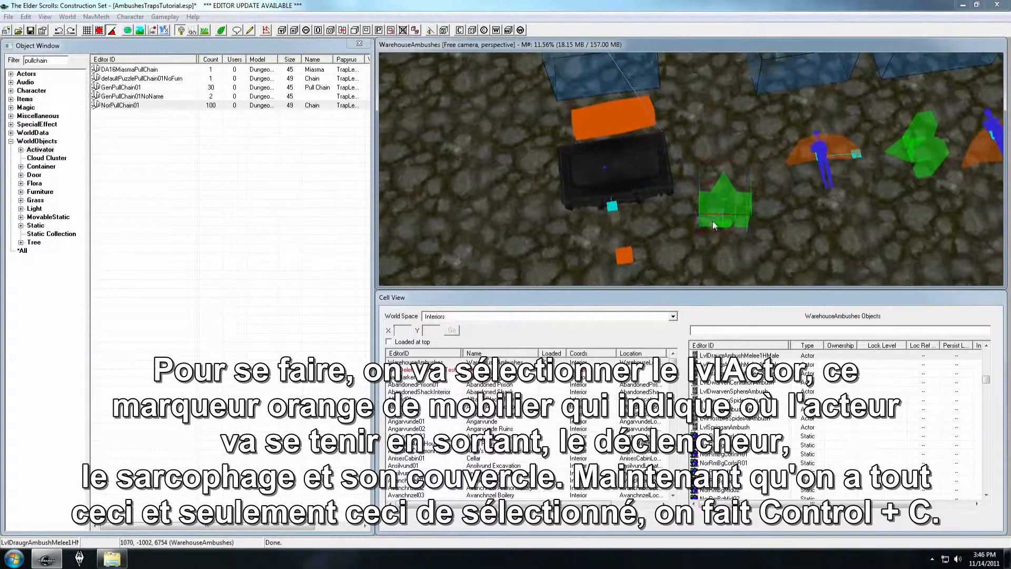
pyautogui.keyDown('shift'); pyautogui.moveTo(707, 216); pyautogui.dragTo(696, 221, button='middle'); pyautogui.keyUp('shift')
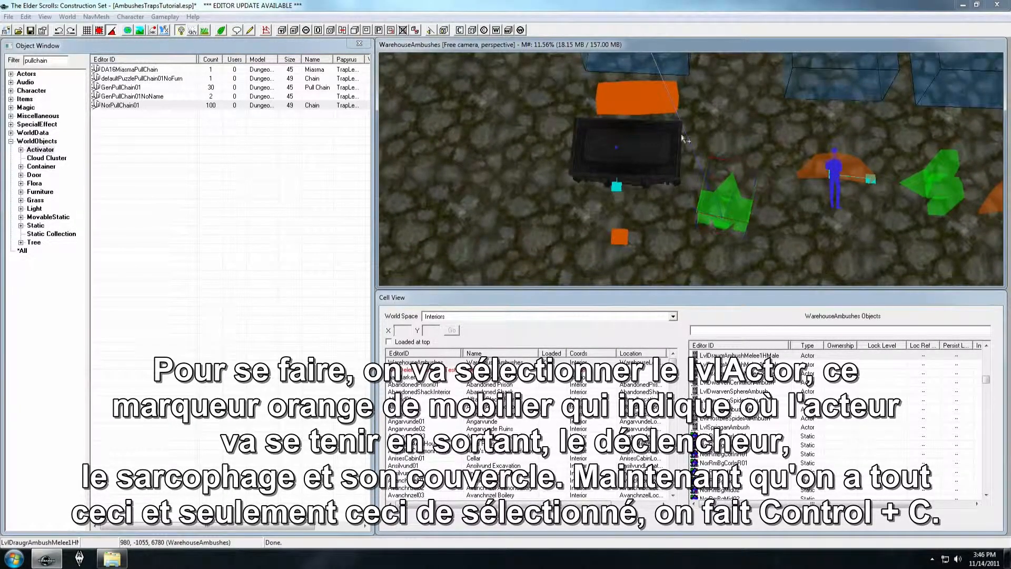
pyautogui.scroll(-1, 682, 138)
pyautogui.moveTo(683, 138); pyautogui.dragTo(682, 145, button='middle')
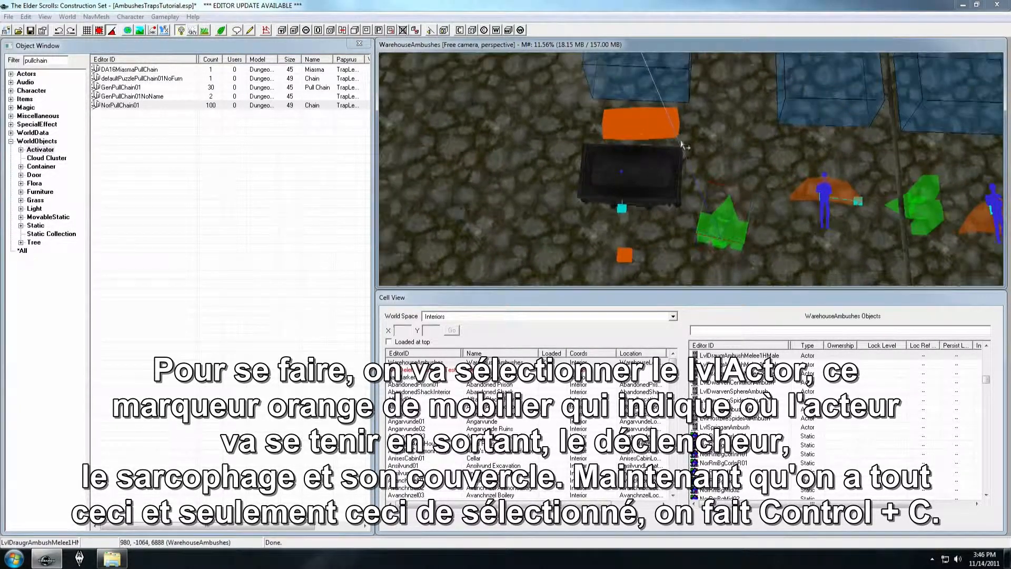
pyautogui.keyDown('ctrl'); pyautogui.click(654, 126); pyautogui.keyUp('ctrl')
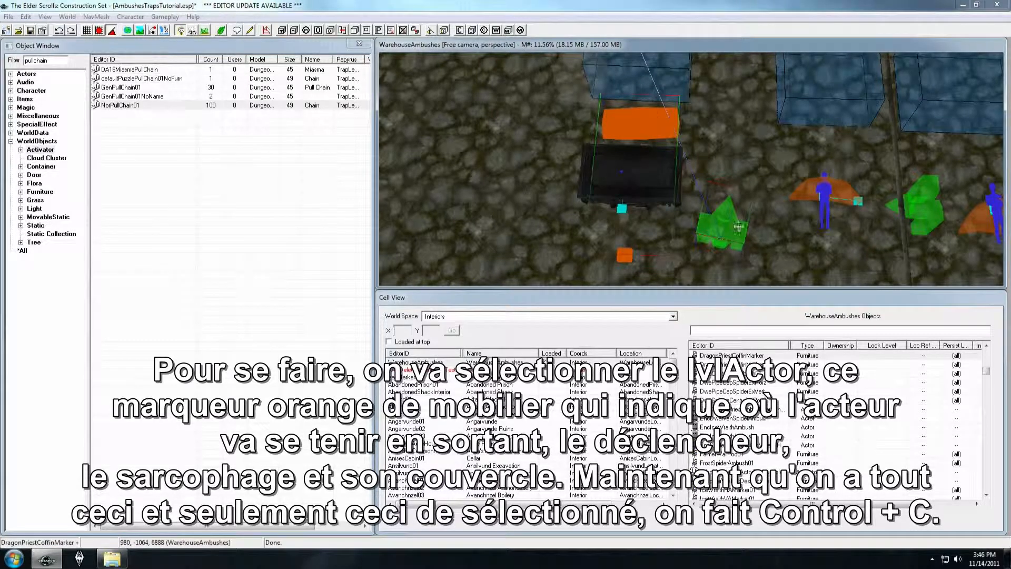
# Add the ambush's trigger box, the sarcophagus bottom and its animated lid to the selection
pyautogui.moveTo(656, 133); pyautogui.dragTo(669, 151, button='middle')
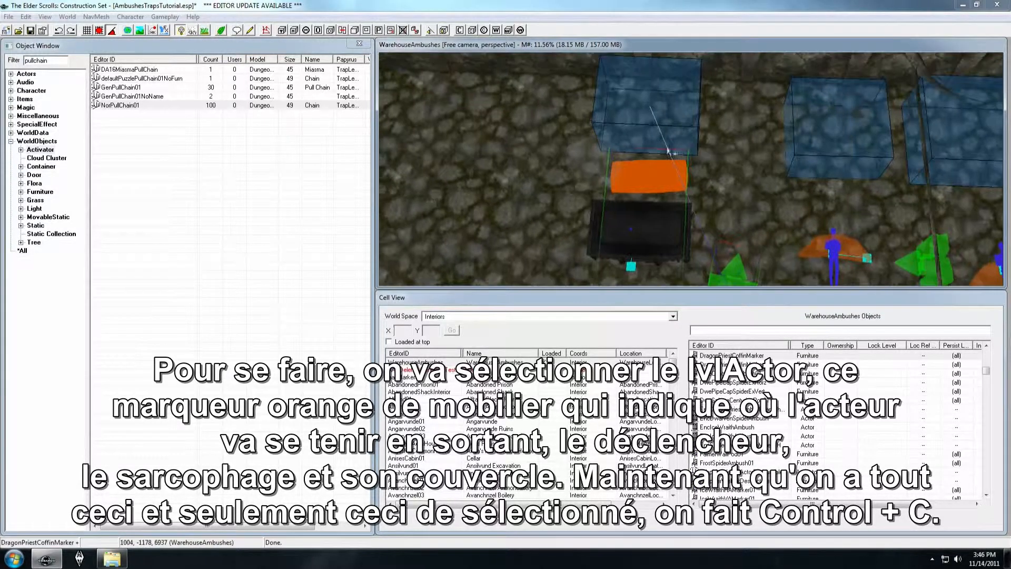
pyautogui.keyDown('ctrl'); pyautogui.click(681, 120); pyautogui.keyUp('ctrl')
pyautogui.moveTo(676, 204); pyautogui.dragTo(675, 170, button='middle')
pyautogui.scroll(2, 679, 194)
pyautogui.keyDown('ctrl'); pyautogui.click(679, 202); pyautogui.keyUp('ctrl')
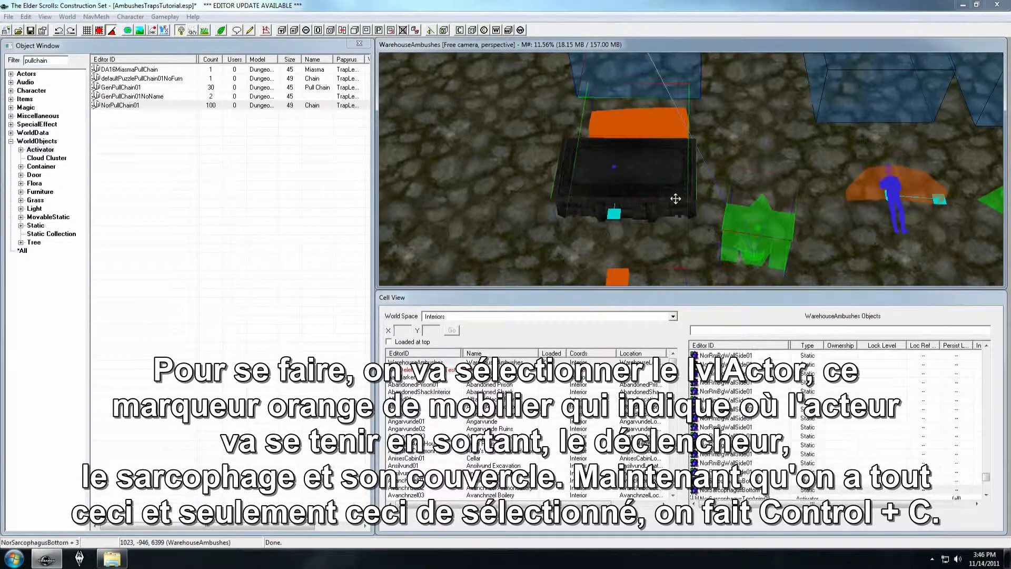
pyautogui.scroll(-2, 667, 194)
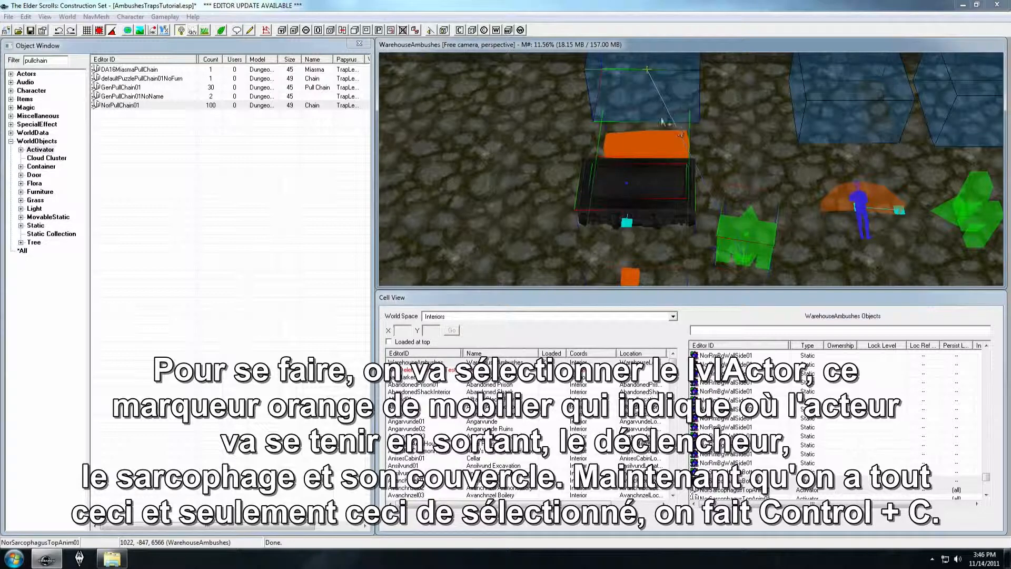
pyautogui.moveTo(681, 191); pyautogui.dragTo(677, 190, button='middle')
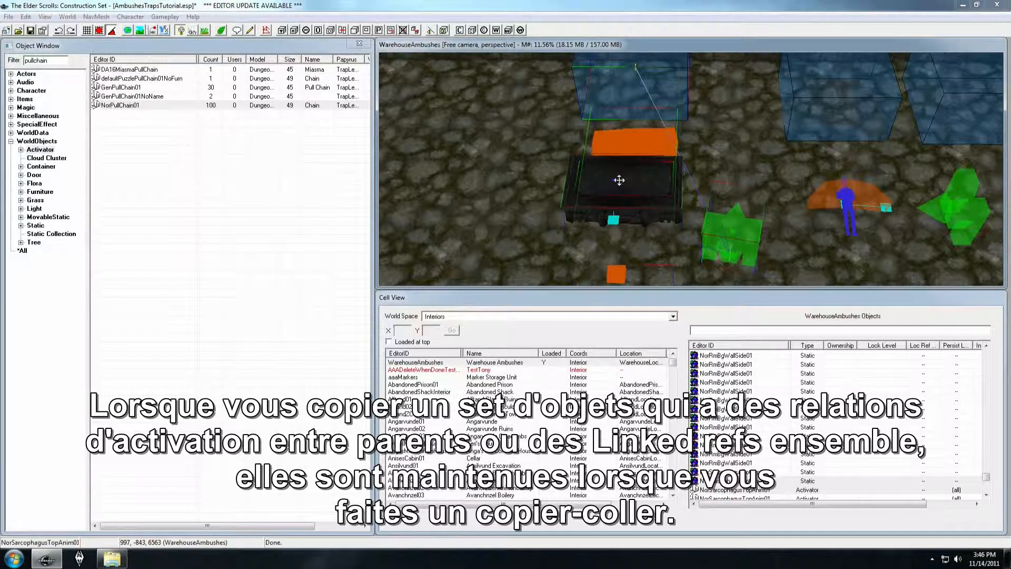
# Find the LokirsTomb interior cell and load it for editing
pyautogui.click(401, 392)
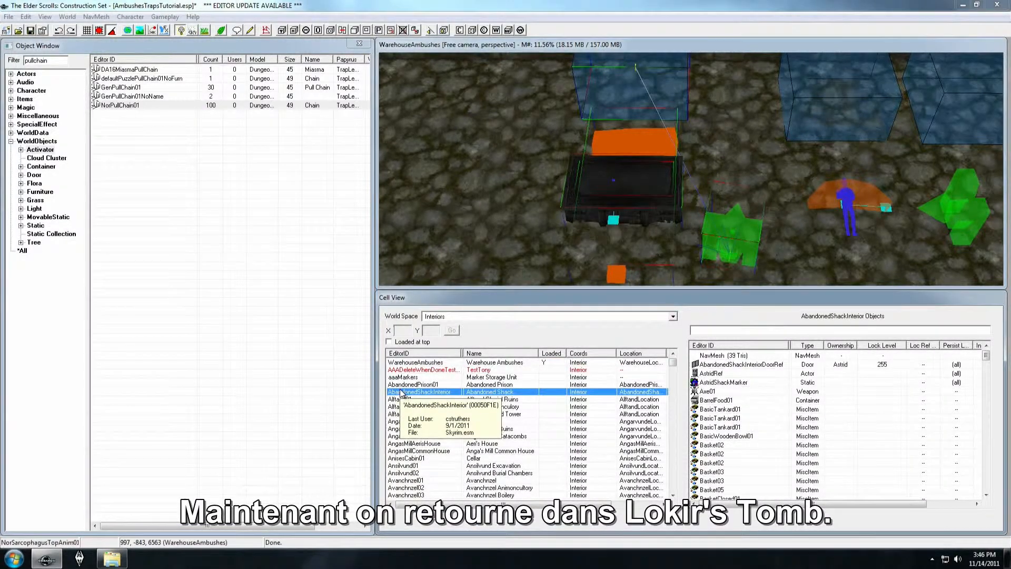
pyautogui.write('lokir')
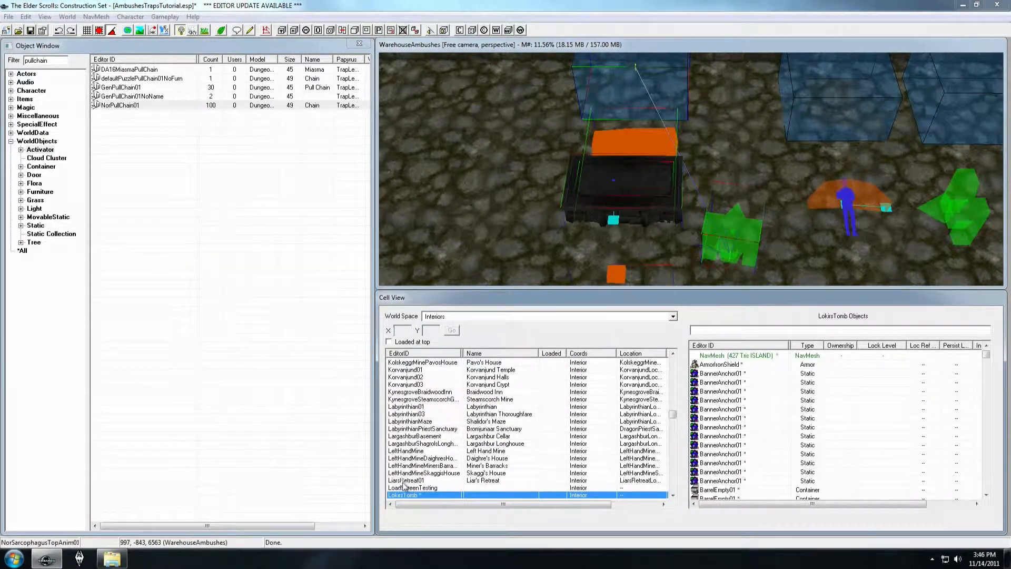
pyautogui.doubleClick(406, 495)
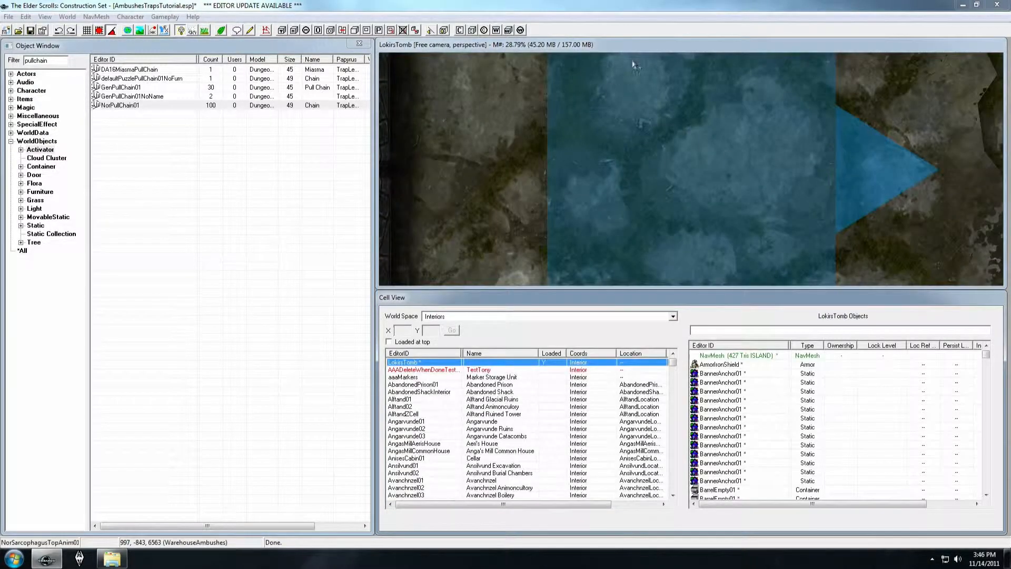
# Paste the copied draugr ambush set near the cave's sarcophagus platform and move it into the empty space outside the cave
pyautogui.click(635, 119)
pyautogui.scroll(-5, 646, 150)
pyautogui.keyDown('shift'); pyautogui.moveTo(648, 153); pyautogui.dragTo(684, 197, button='middle'); pyautogui.keyUp('shift')
pyautogui.click(637, 103)
pyautogui.keyDown('shift'); pyautogui.moveTo(637, 103); pyautogui.dragTo(638, 173, button='middle'); pyautogui.keyUp('shift')
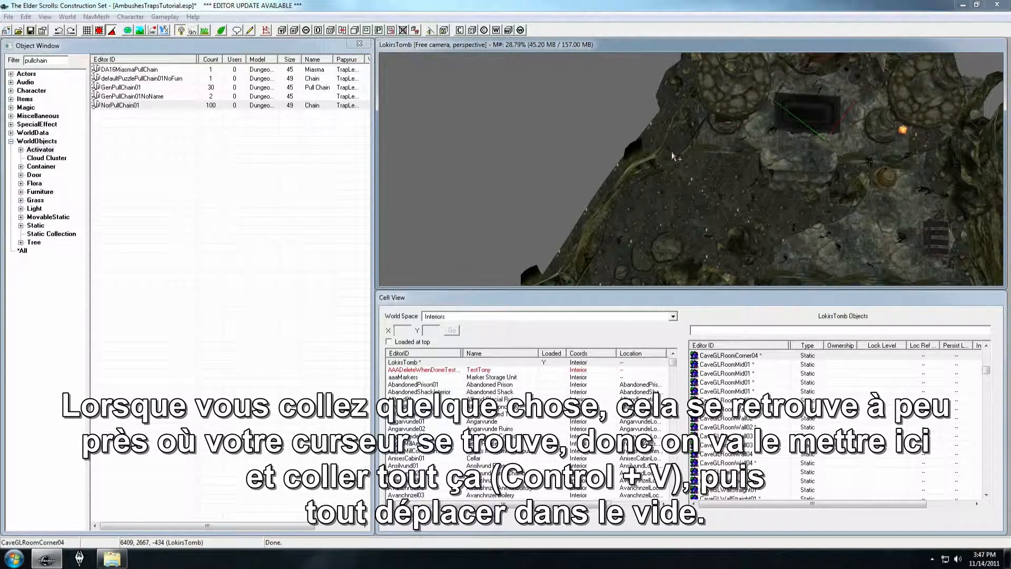
pyautogui.hotkey('ctrl', 'v')
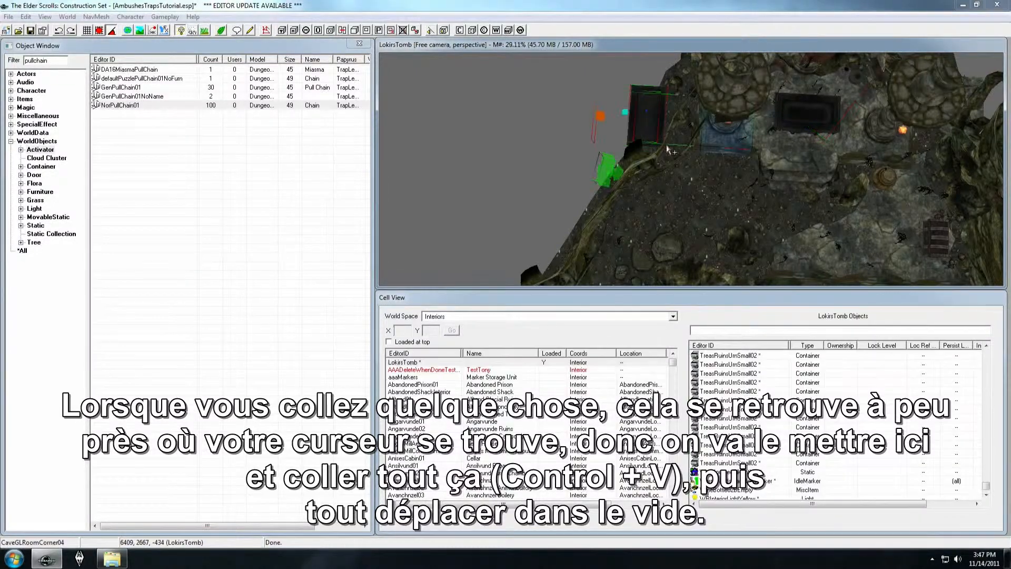
pyautogui.moveTo(652, 118); pyautogui.dragTo(453, 95)
pyautogui.moveTo(494, 102); pyautogui.dragTo(776, 172, button='middle')
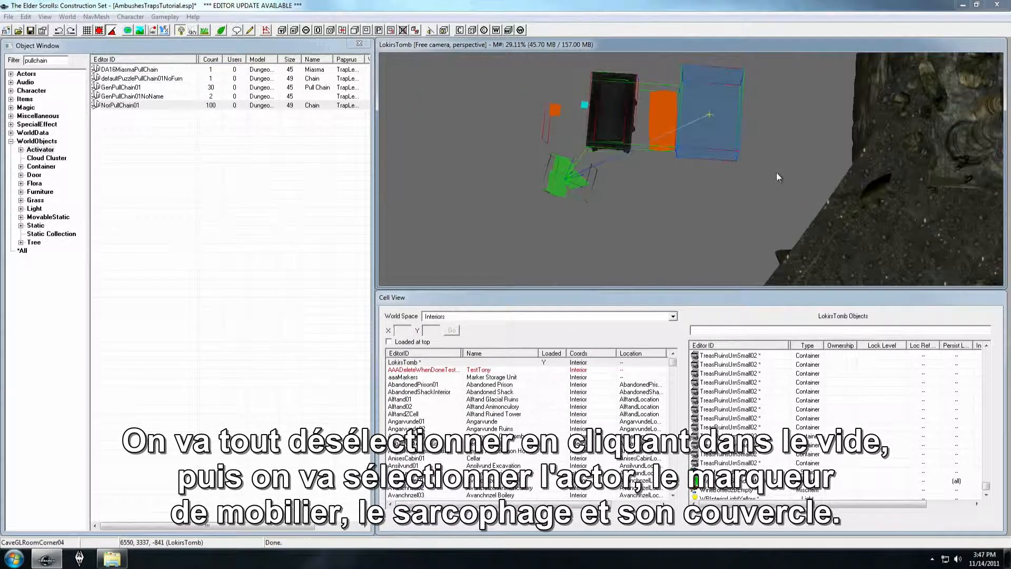
# Select the pasted draugr actor, coffin marker, sarcophagus bottom and animated lid, leaving the trigger box out of the selection
pyautogui.click(791, 103)
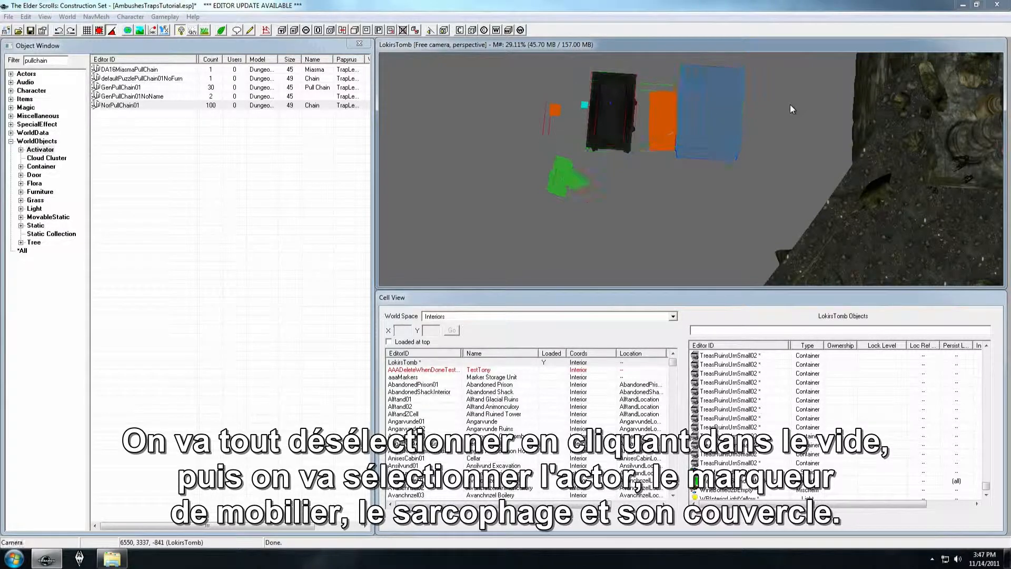
pyautogui.click(559, 173)
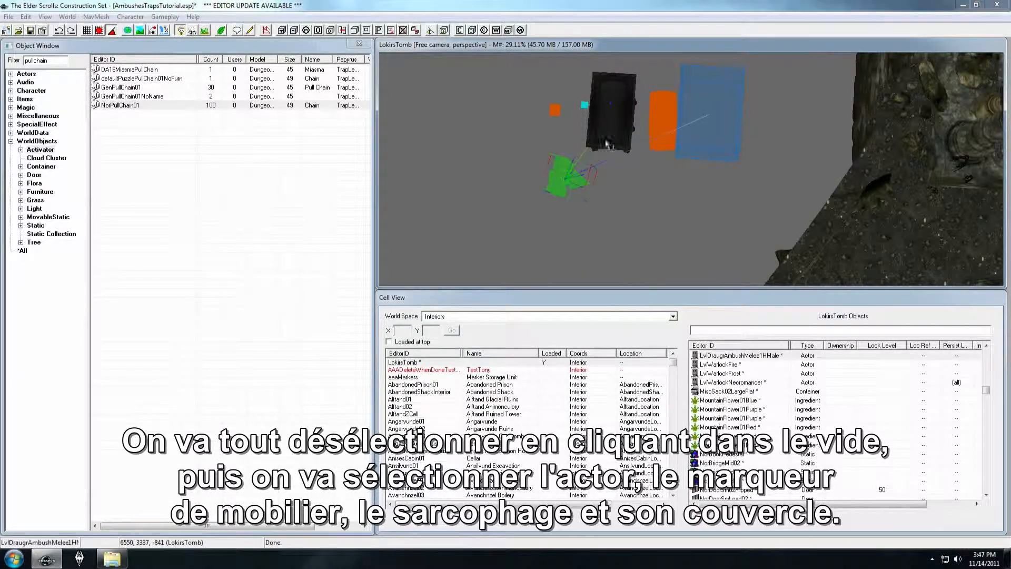
pyautogui.keyDown('ctrl'); pyautogui.click(662, 105); pyautogui.keyUp('ctrl')
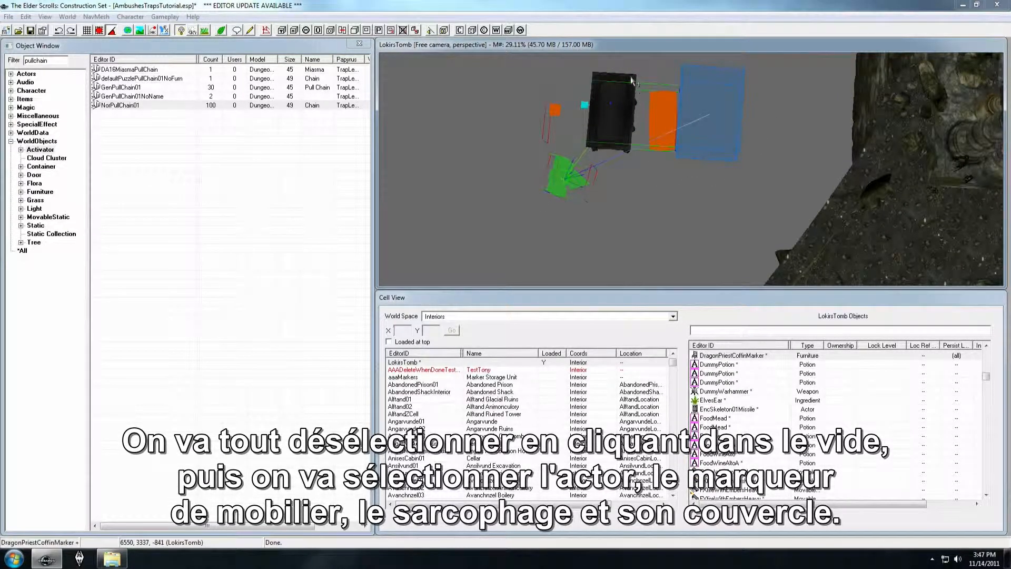
pyautogui.keyDown('ctrl'); pyautogui.click(622, 96); pyautogui.keyUp('ctrl')
pyautogui.keyDown('ctrl'); pyautogui.click(611, 107); pyautogui.keyUp('ctrl')
# Move the selected sarcophagus group into the cave, in front of the platform holding the existing sarcophagus
pyautogui.moveTo(728, 167); pyautogui.dragTo(656, 184, button='middle')
pyautogui.scroll(-1, 656, 184)
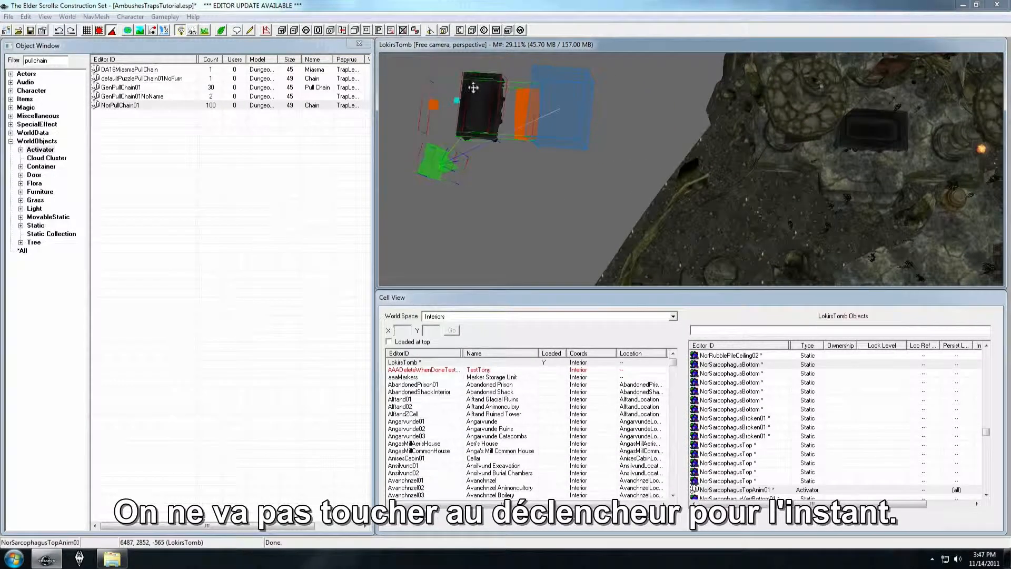
pyautogui.moveTo(479, 74); pyautogui.dragTo(468, 100)
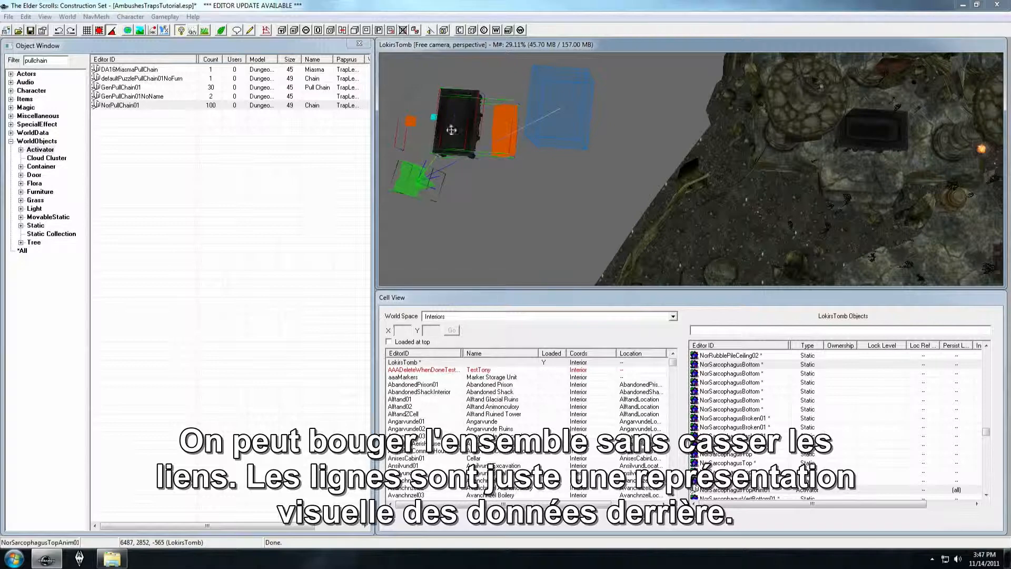
pyautogui.moveTo(461, 92); pyautogui.dragTo(879, 214)
pyautogui.moveTo(880, 215); pyautogui.dragTo(736, 162, button='middle')
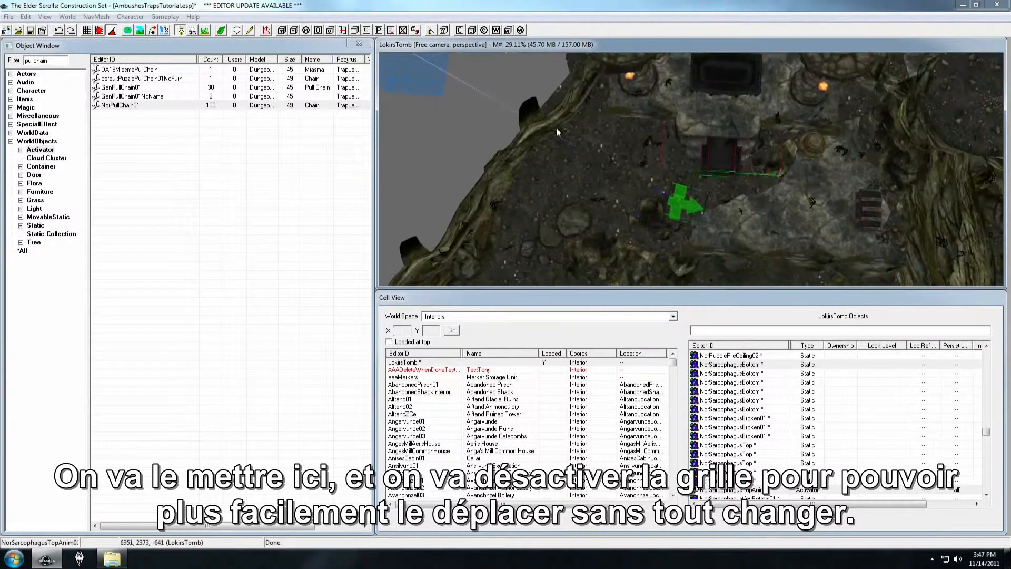
# Raise the sarcophagus group out of the cave floor to above the stone platform
pyautogui.scroll(8, 741, 174)
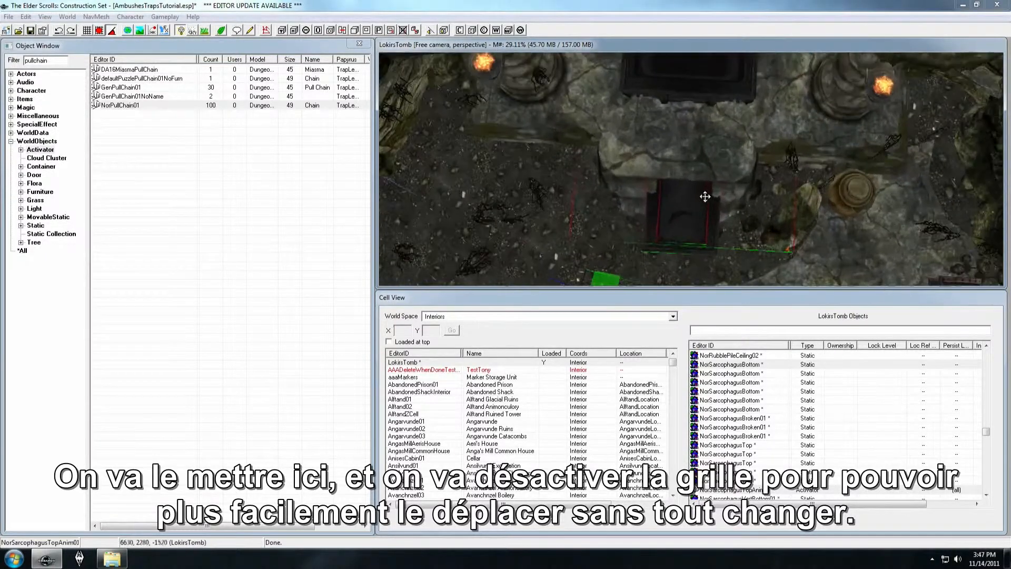
pyautogui.moveTo(703, 182)
pyautogui.keyDown('shift'); pyautogui.mouseDown(button='middle')
pyautogui.moveTo(694, 112)
pyautogui.moveTo(685, 175)
pyautogui.mouseUp(button='middle'); pyautogui.keyUp('shift')
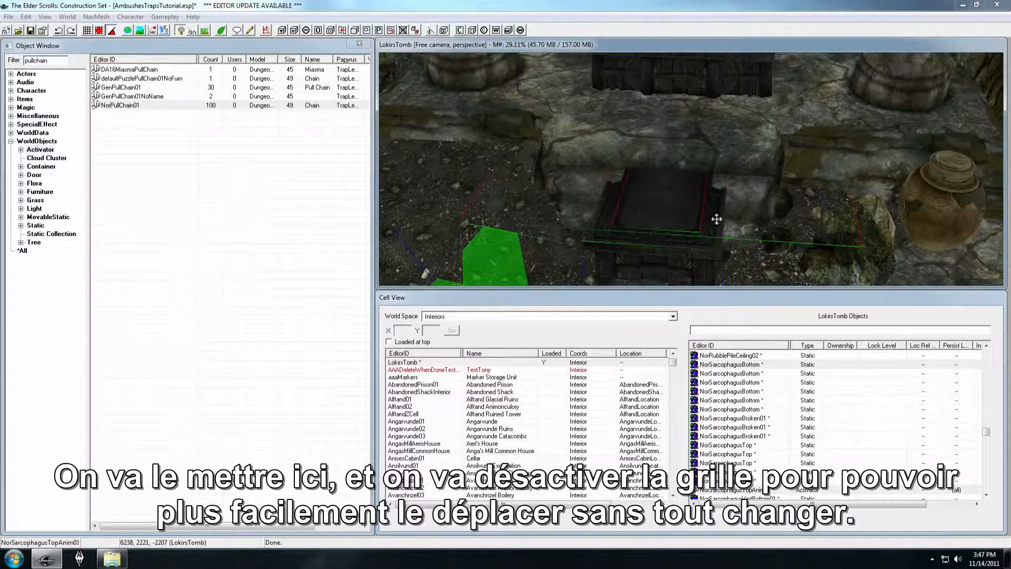
pyautogui.moveTo(719, 224); pyautogui.dragTo(710, 126)
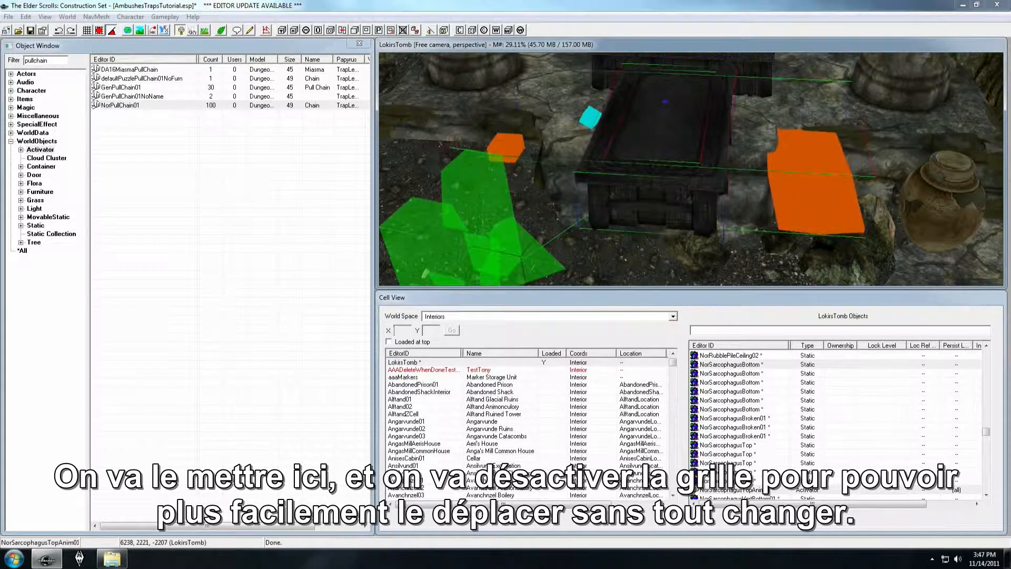
pyautogui.scroll(5, 674, 184)
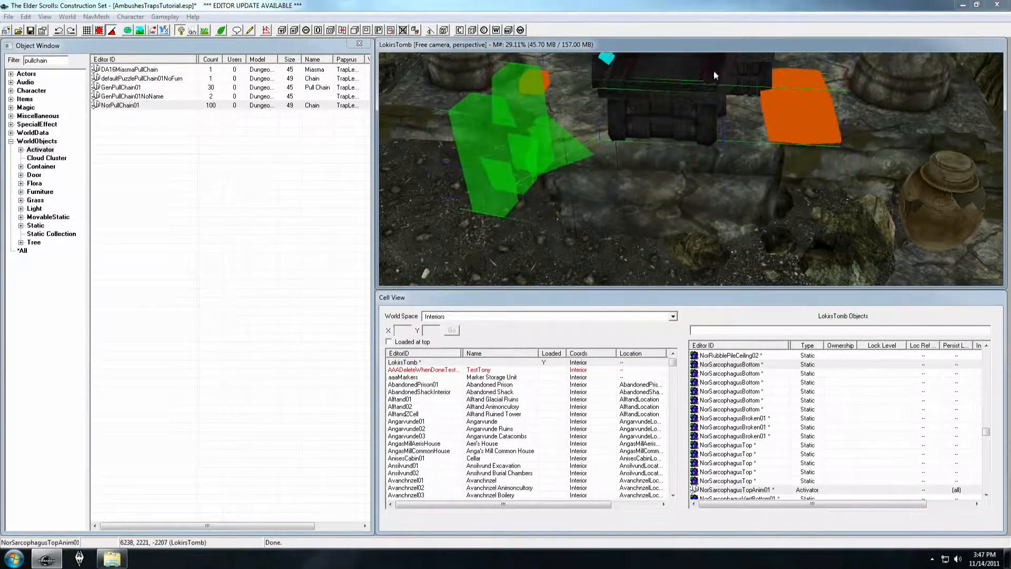
# Rotate the sarcophagus group to align with the existing sarcophagus and move it onto the same spot
pyautogui.scroll(-4, 674, 184)
pyautogui.moveTo(674, 184); pyautogui.dragTo(668, 156, button='middle')
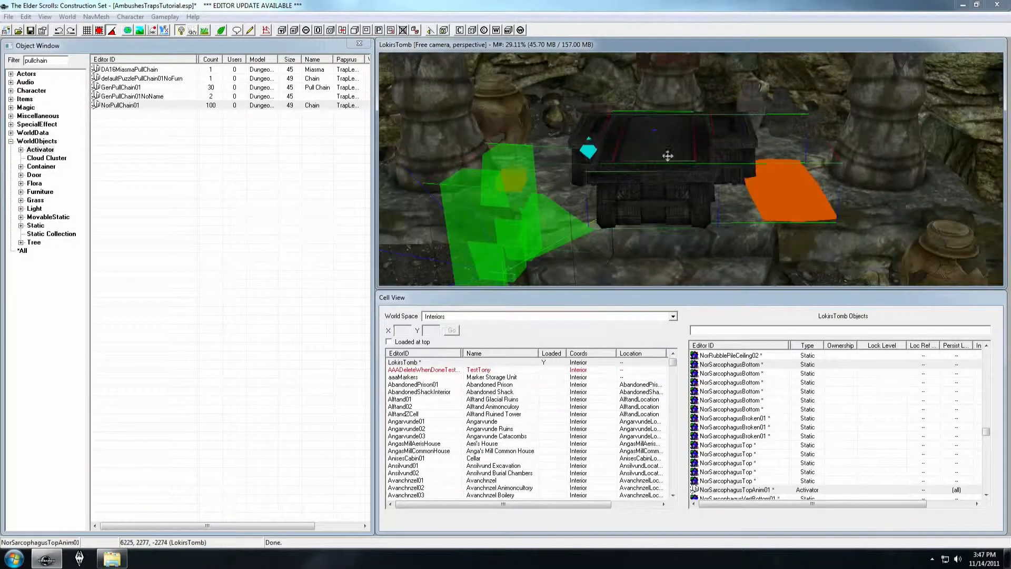
pyautogui.moveTo(663, 173); pyautogui.dragTo(706, 173, button='right')
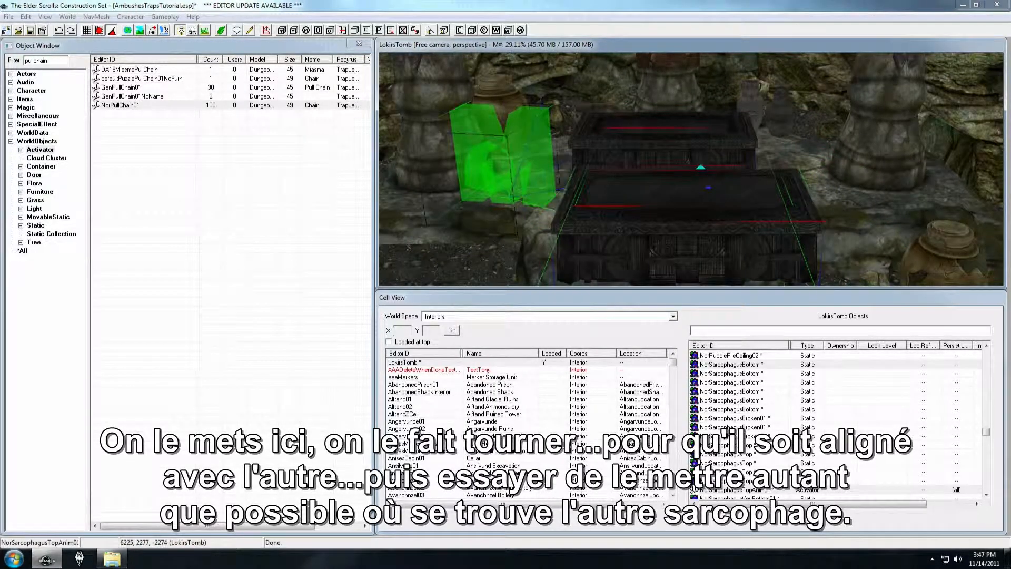
pyautogui.moveTo(720, 246); pyautogui.dragTo(691, 164)
pyautogui.keyDown('shift'); pyautogui.moveTo(688, 153); pyautogui.dragTo(764, 191, button='middle'); pyautogui.keyUp('shift')
pyautogui.moveTo(764, 202)
pyautogui.mouseDown()
pyautogui.moveTo(758, 177)
pyautogui.moveTo(752, 205)
pyautogui.mouseUp()
pyautogui.keyDown('shift'); pyautogui.moveTo(751, 205); pyautogui.dragTo(743, 142, button='middle'); pyautogui.keyUp('shift')
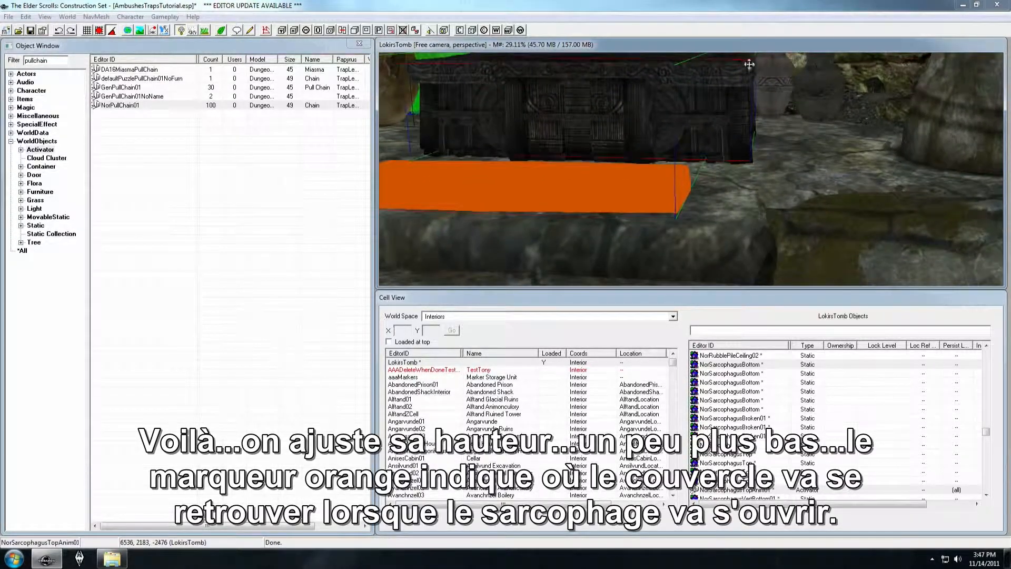
# Lower the sarcophagus group slightly to match the old sarcophagus's height, and check its fit on the platform
pyautogui.moveTo(744, 76); pyautogui.dragTo(743, 87)
pyautogui.scroll(-5, 584, 210)
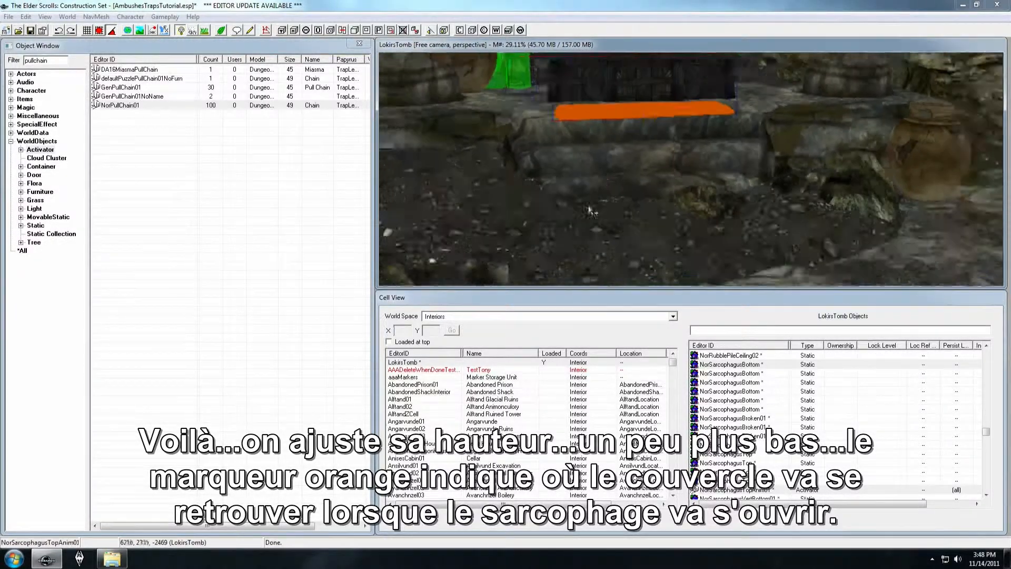
pyautogui.moveTo(612, 178)
pyautogui.keyDown('shift'); pyautogui.mouseDown(button='middle')
pyautogui.moveTo(645, 219)
pyautogui.moveTo(690, 221)
pyautogui.moveTo(727, 162)
pyautogui.mouseUp(button='middle'); pyautogui.keyUp('shift')
pyautogui.scroll(2, 689, 221)
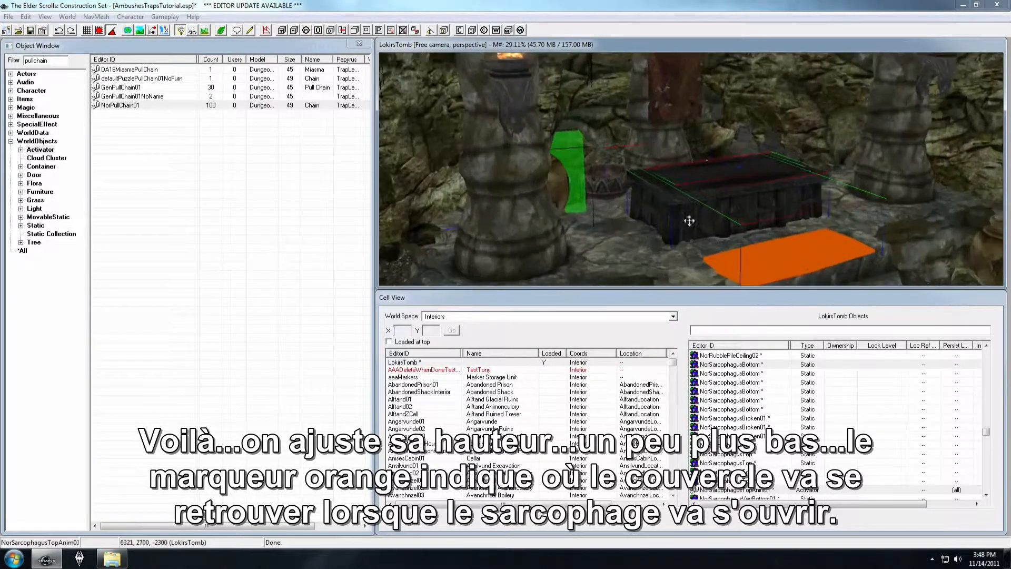
pyautogui.keyDown('shift'); pyautogui.moveTo(735, 102); pyautogui.dragTo(733, 111, button='middle'); pyautogui.keyUp('shift')
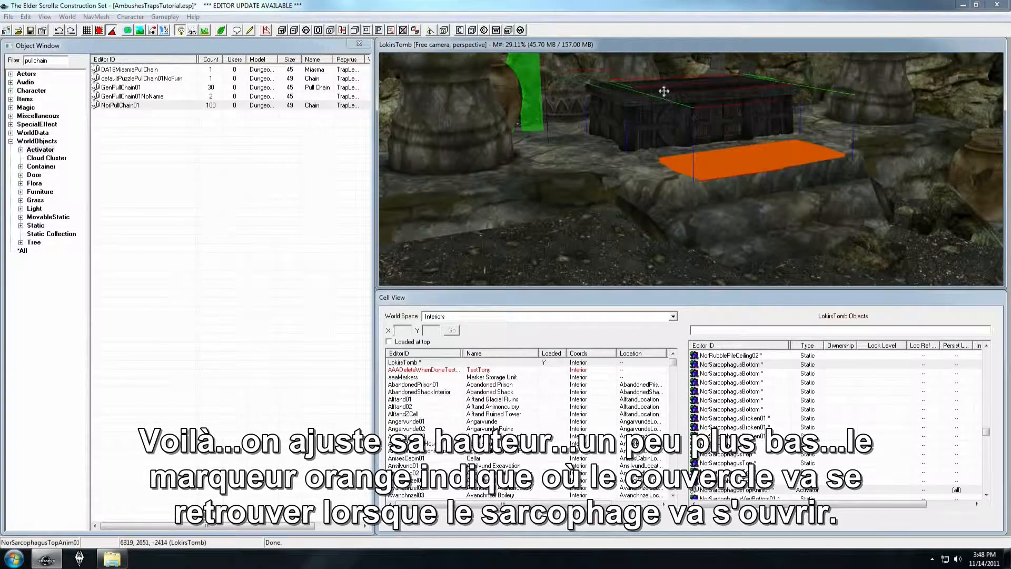
pyautogui.moveTo(664, 78)
pyautogui.keyDown('shift'); pyautogui.mouseDown(button='middle')
pyautogui.moveTo(687, 127)
pyautogui.moveTo(686, 188)
pyautogui.moveTo(680, 180)
pyautogui.mouseUp(button='middle'); pyautogui.keyUp('shift')
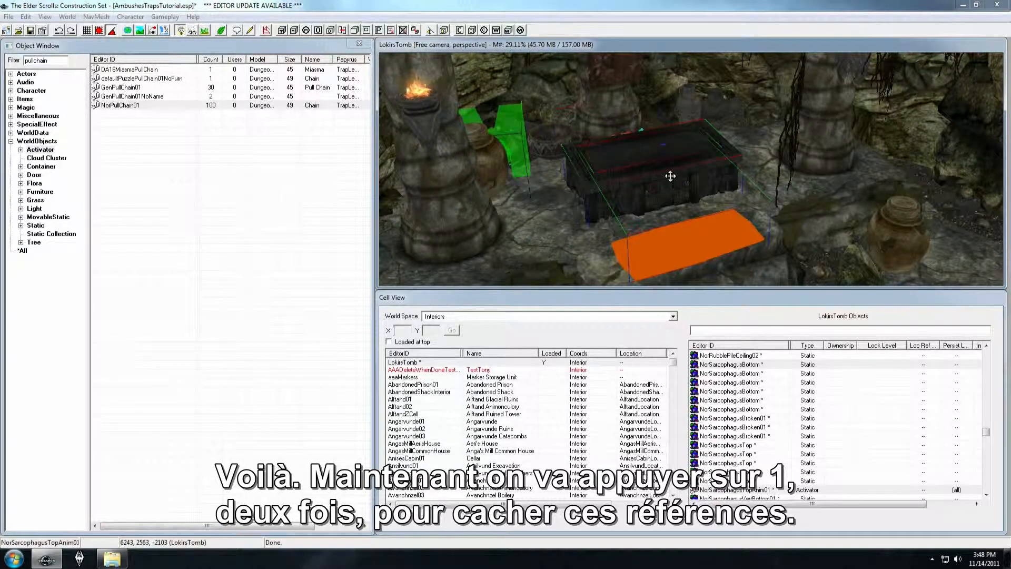
# Delete the old sarcophagus bottom occupying the same spot, temporarily hiding the new ambush group to reach it
pyautogui.press('1')
pyautogui.press('1')
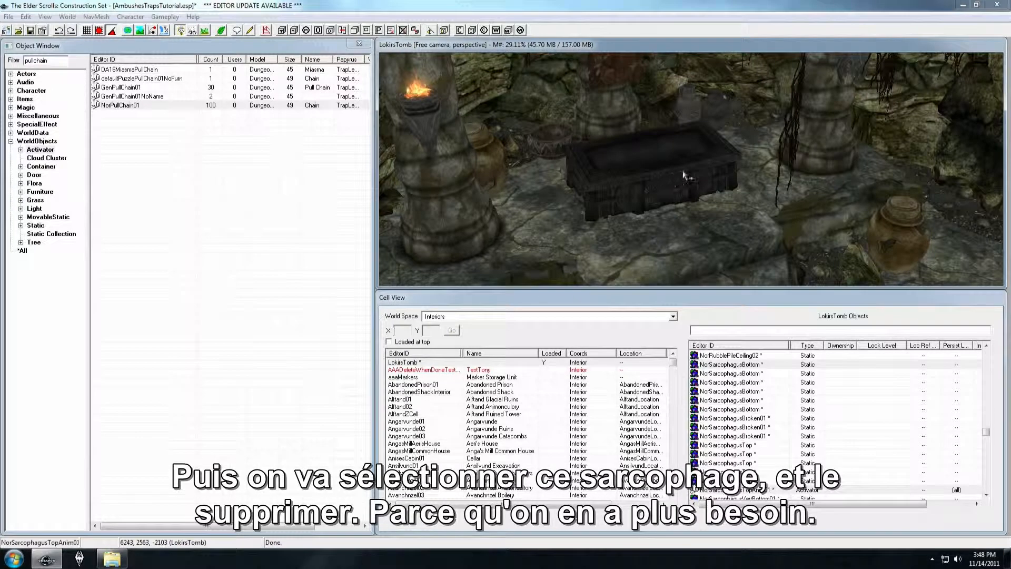
pyautogui.click(699, 171)
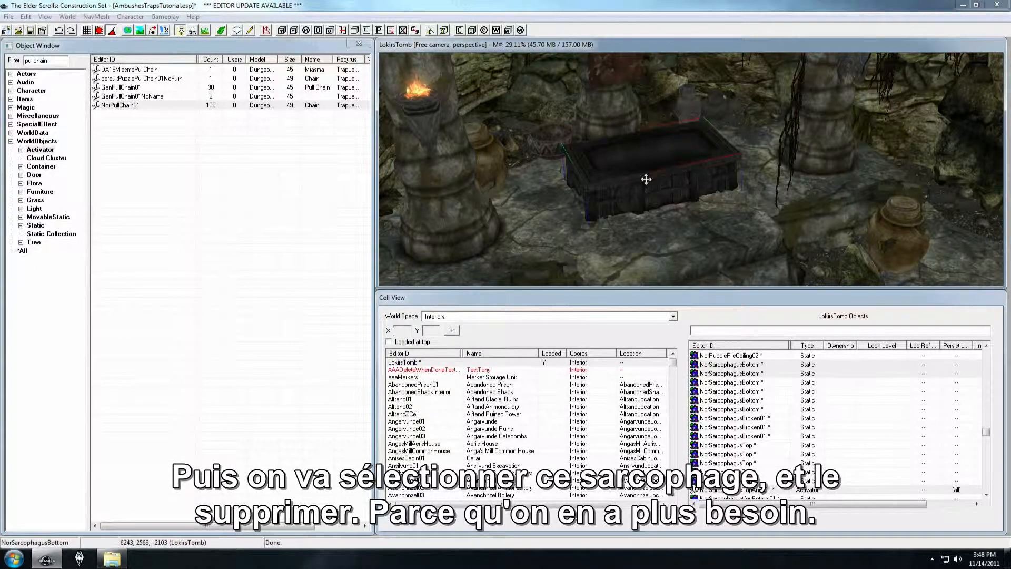
pyautogui.press('Delete')
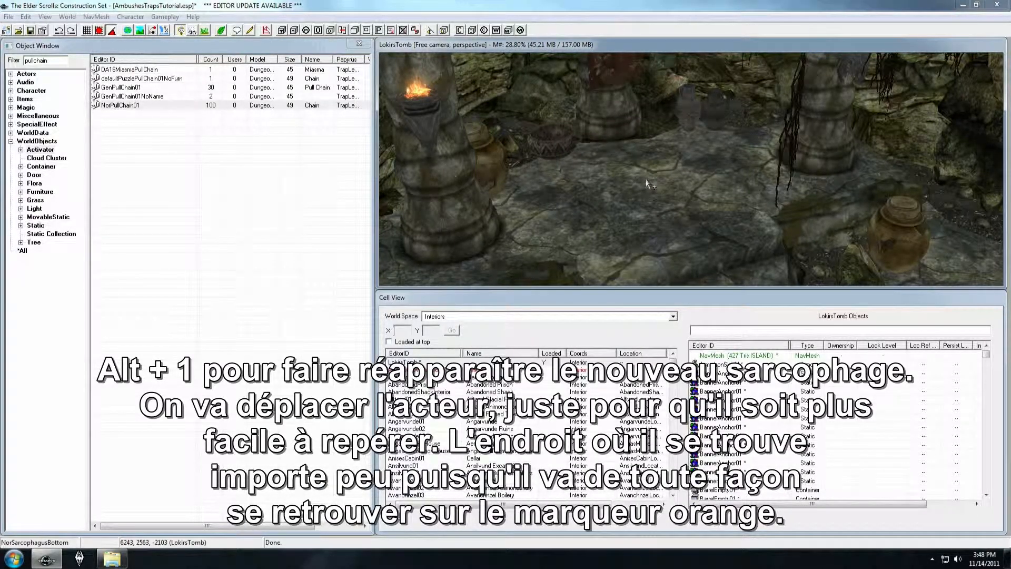
pyautogui.hotkey('alt', '1')
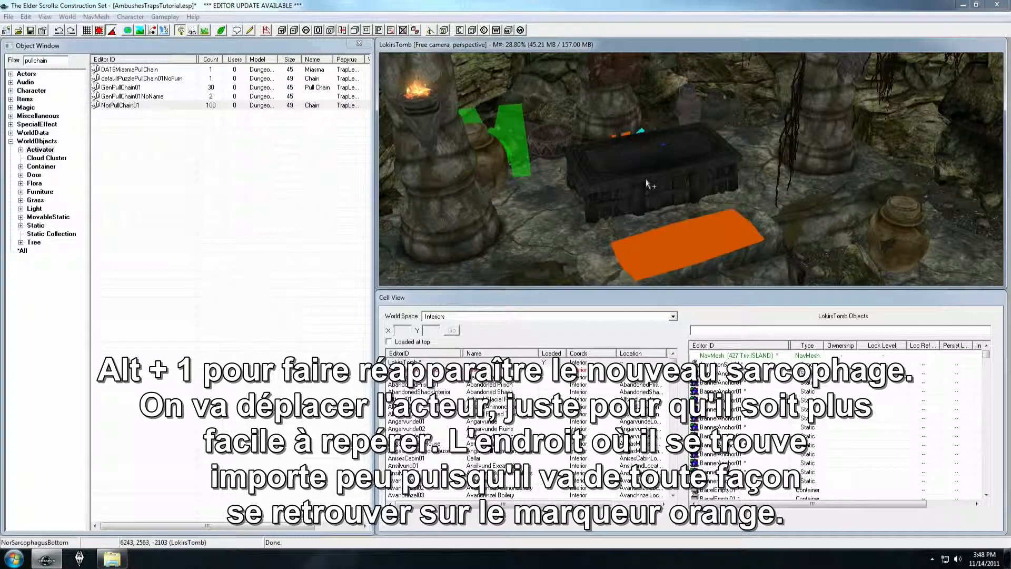
# Move the green draugr actor marker out from behind the pillar to open floor beside the new sarcophagus
pyautogui.click(647, 180)
pyautogui.keyDown('shift'); pyautogui.moveTo(645, 179); pyautogui.dragTo(619, 181, button='middle'); pyautogui.keyUp('shift')
pyautogui.scroll(3, 608, 211)
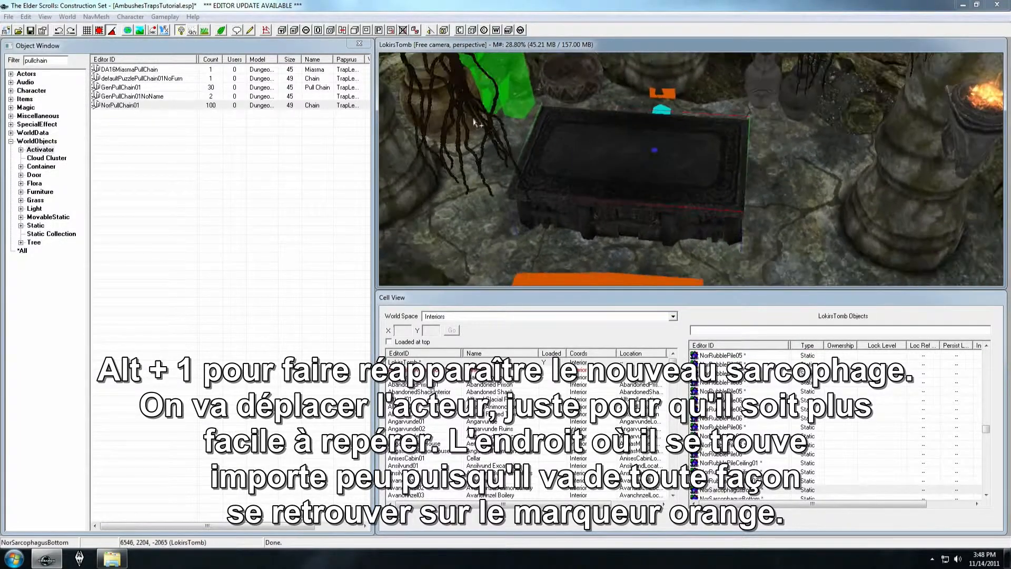
pyautogui.keyDown('shift'); pyautogui.moveTo(475, 123); pyautogui.dragTo(563, 125, button='middle'); pyautogui.keyUp('shift')
pyautogui.click(628, 95)
pyautogui.moveTo(628, 95)
pyautogui.keyDown('shift'); pyautogui.mouseDown(button='middle')
pyautogui.moveTo(629, 163)
pyautogui.moveTo(635, 91)
pyautogui.mouseUp(button='middle'); pyautogui.keyUp('shift')
pyautogui.moveTo(634, 91); pyautogui.dragTo(642, 125)
pyautogui.moveTo(644, 129)
pyautogui.keyDown('shift'); pyautogui.mouseDown(button='middle')
pyautogui.moveTo(624, 187)
pyautogui.moveTo(625, 171)
pyautogui.moveTo(632, 183)
pyautogui.moveTo(589, 187)
pyautogui.mouseUp(button='middle'); pyautogui.keyUp('shift')
pyautogui.moveTo(579, 199); pyautogui.dragTo(574, 178)
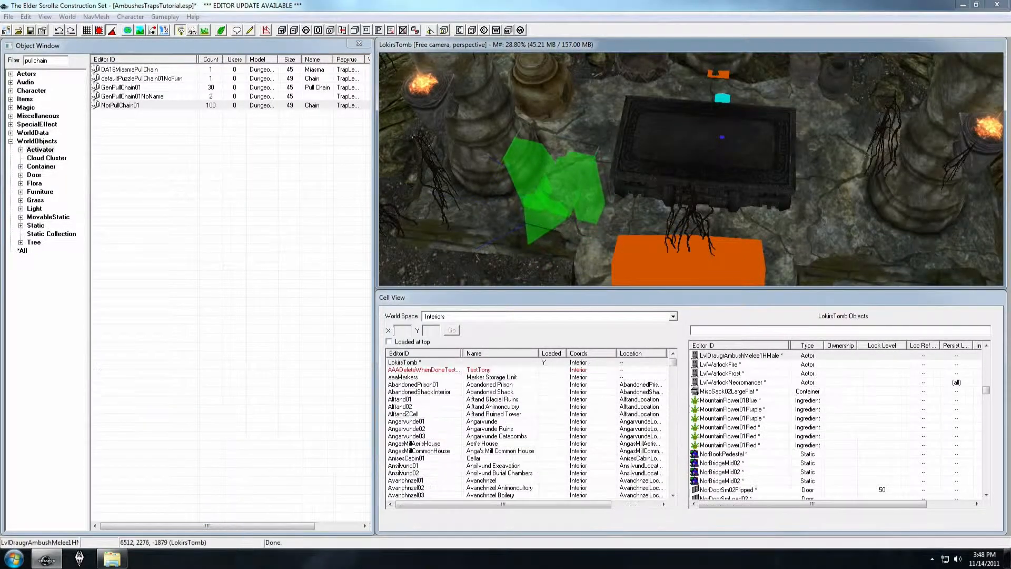
# Replace the selected draugr actor beside the sarcophagus with LvlDraugrAmbushBossMale, limiting the search and replace to the selection only
pyautogui.doubleClick(567, 182)
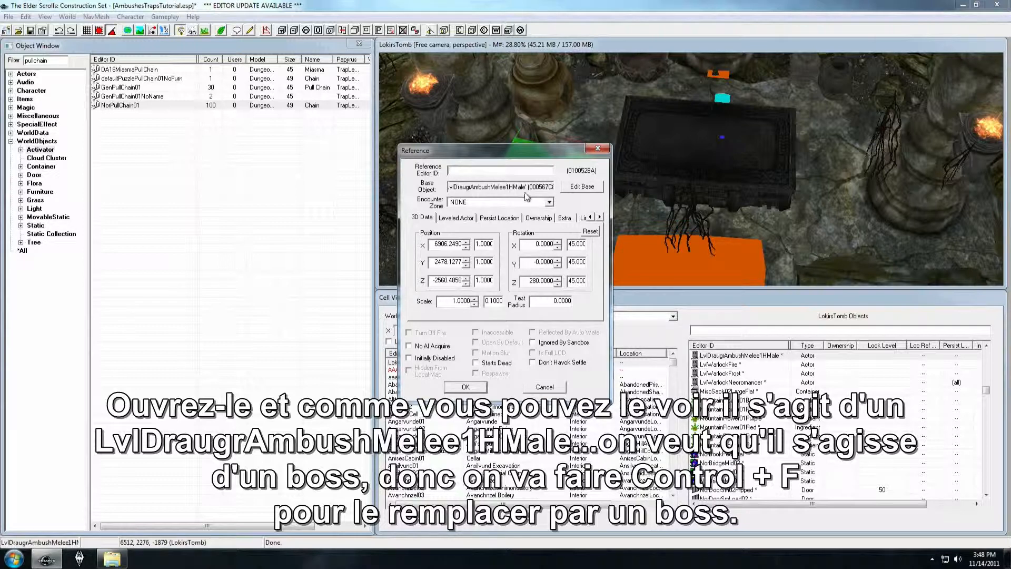
pyautogui.click(544, 387)
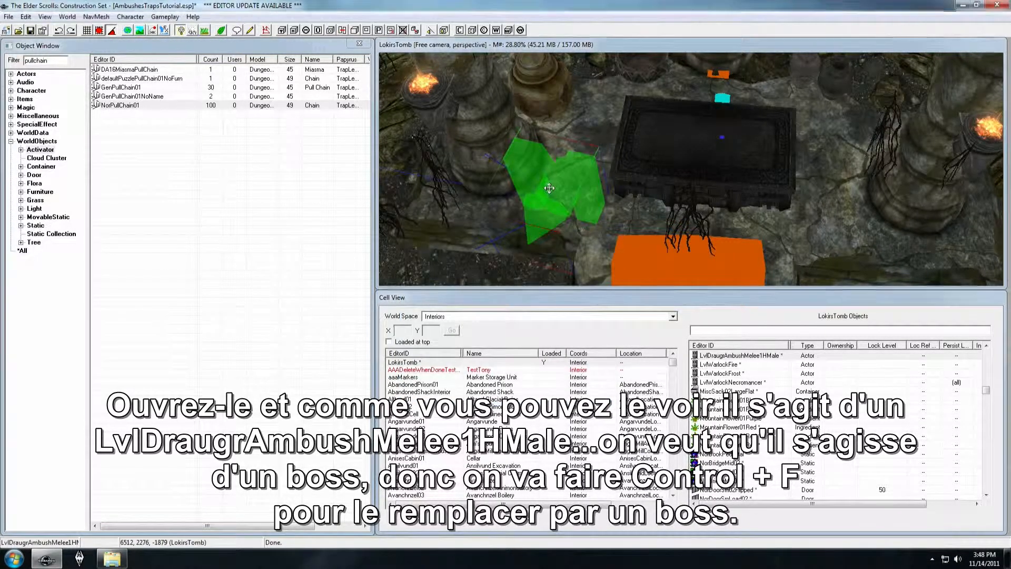
pyautogui.moveTo(549, 188); pyautogui.dragTo(554, 193, button='middle')
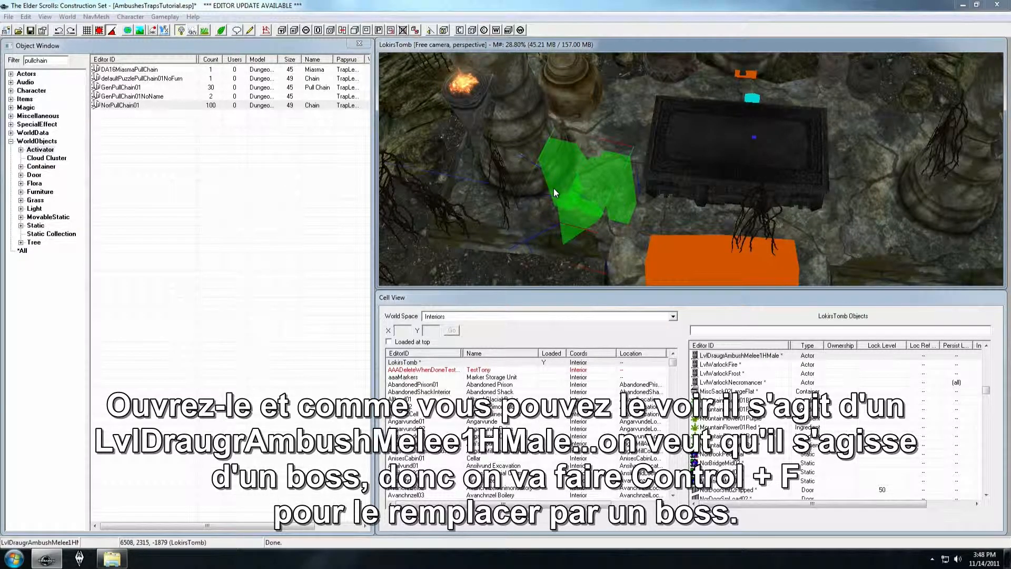
pyautogui.hotkey('ctrl', 'f')
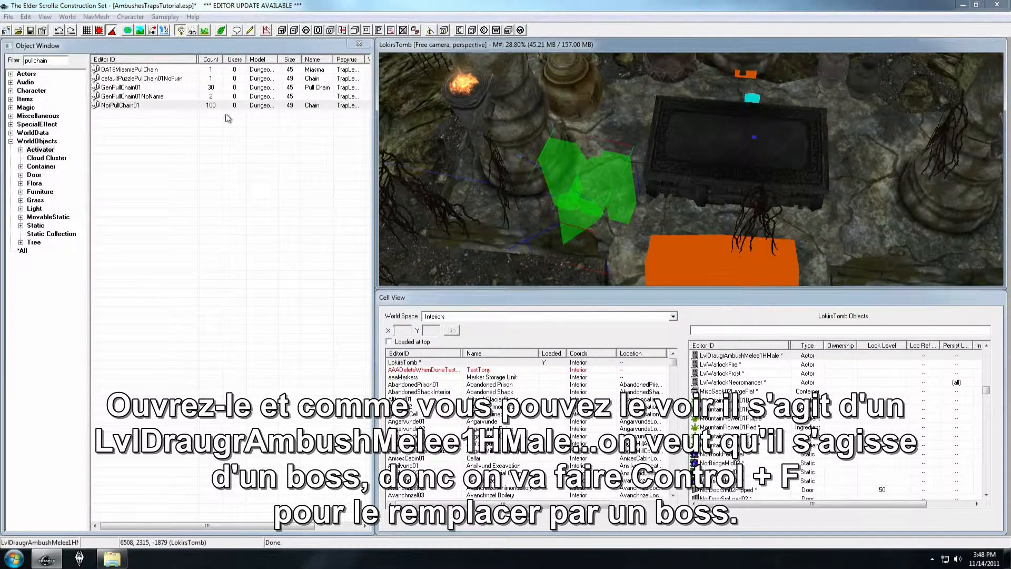
pyautogui.moveTo(152, 27); pyautogui.dragTo(561, 66)
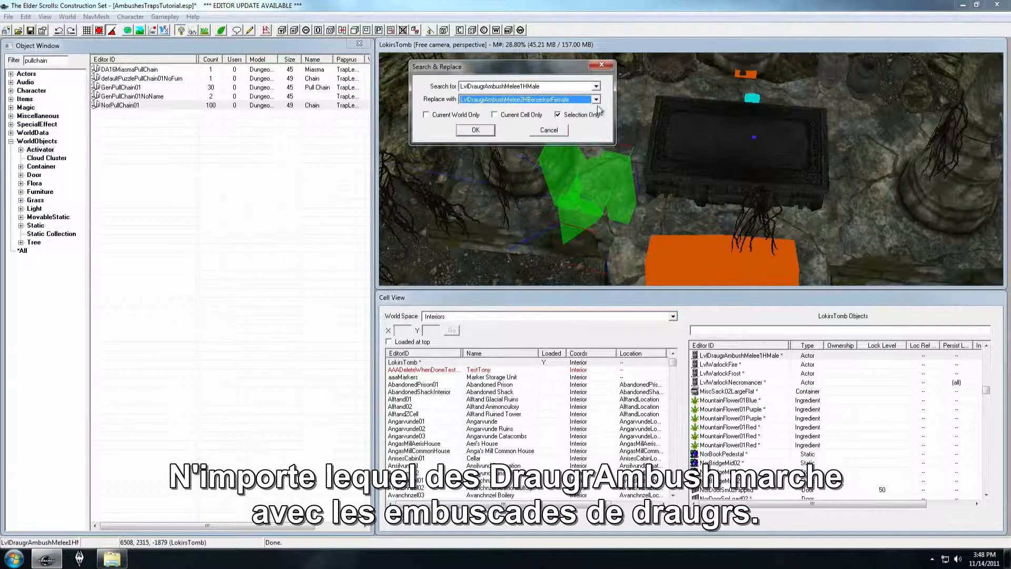
pyautogui.click(596, 100)
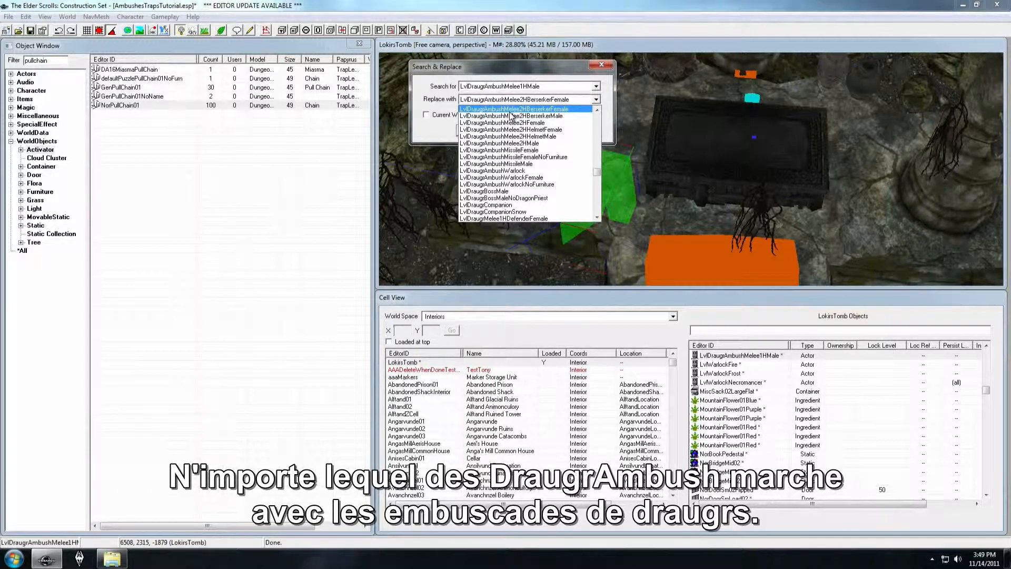
pyautogui.click(597, 110)
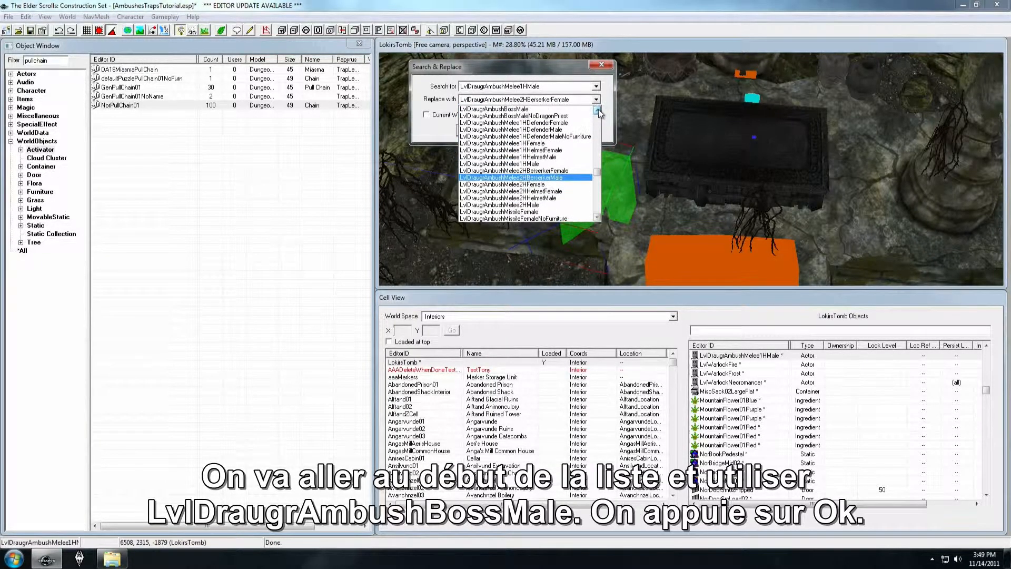
pyautogui.click(597, 109)
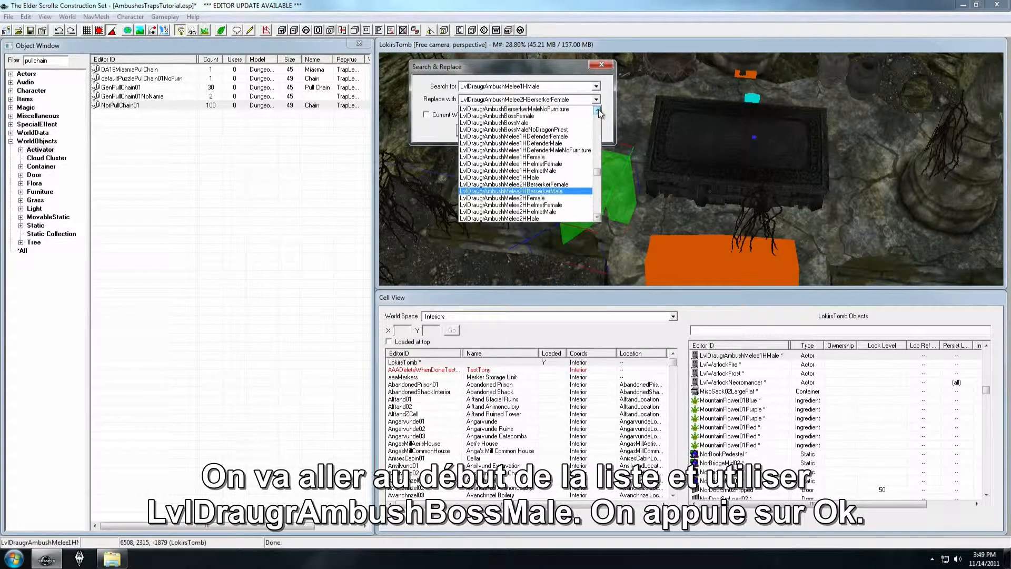
pyautogui.click(507, 123)
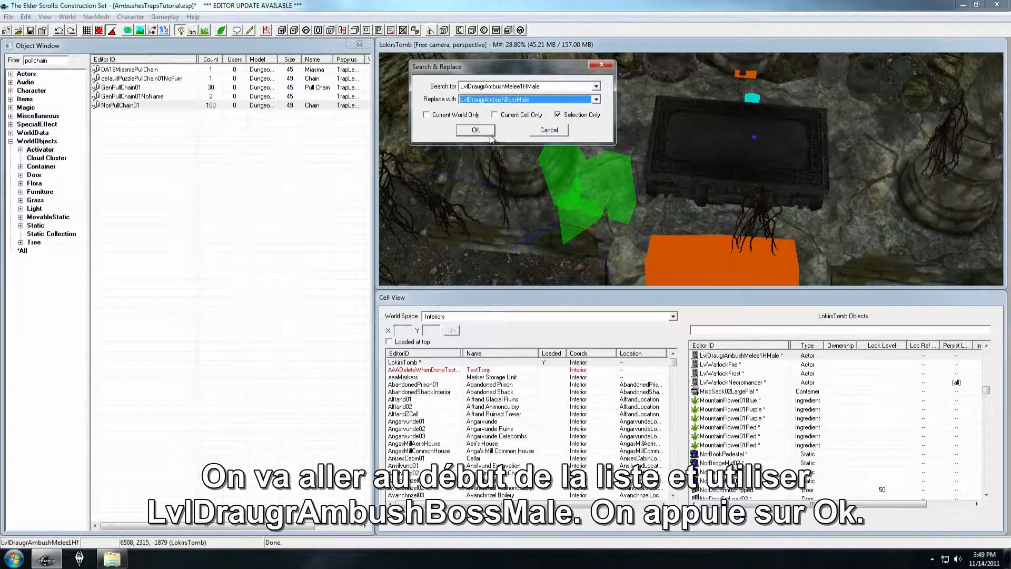
pyautogui.click(475, 130)
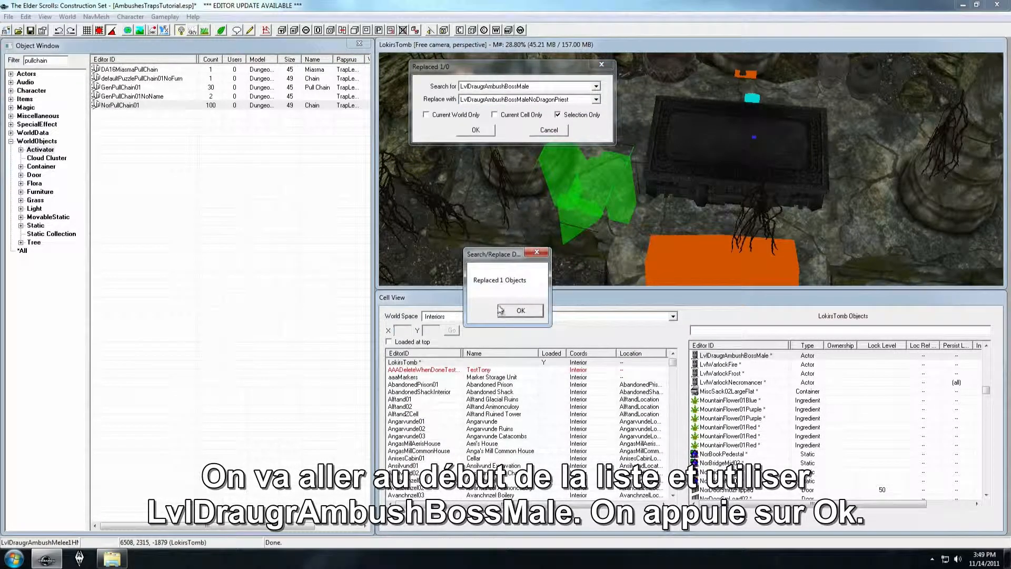
pyautogui.click(502, 310)
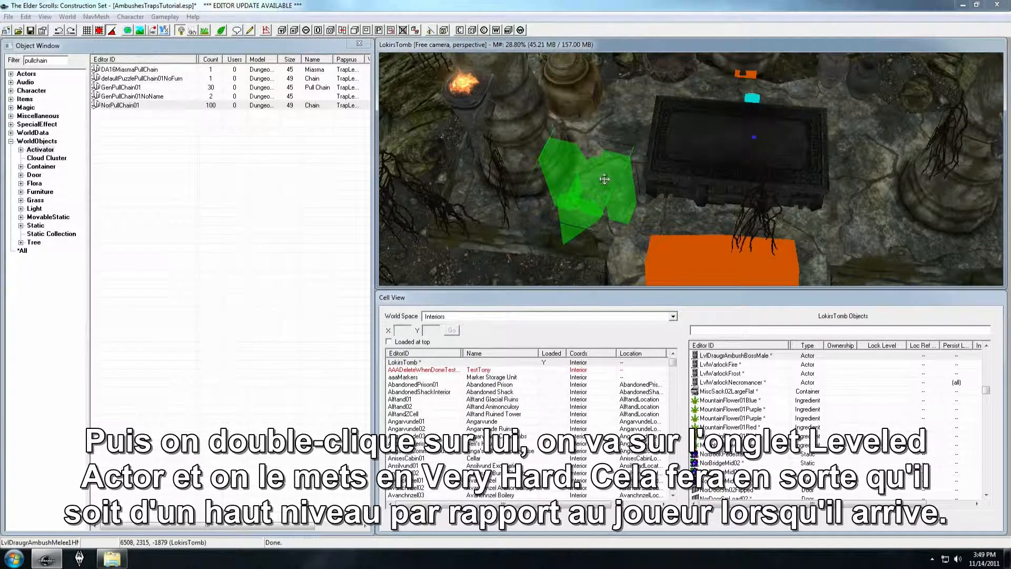
# Set the boss draugr reference's leveled actor Level Modifier to VeryHard
pyautogui.doubleClick(604, 179)
pyautogui.click(454, 217)
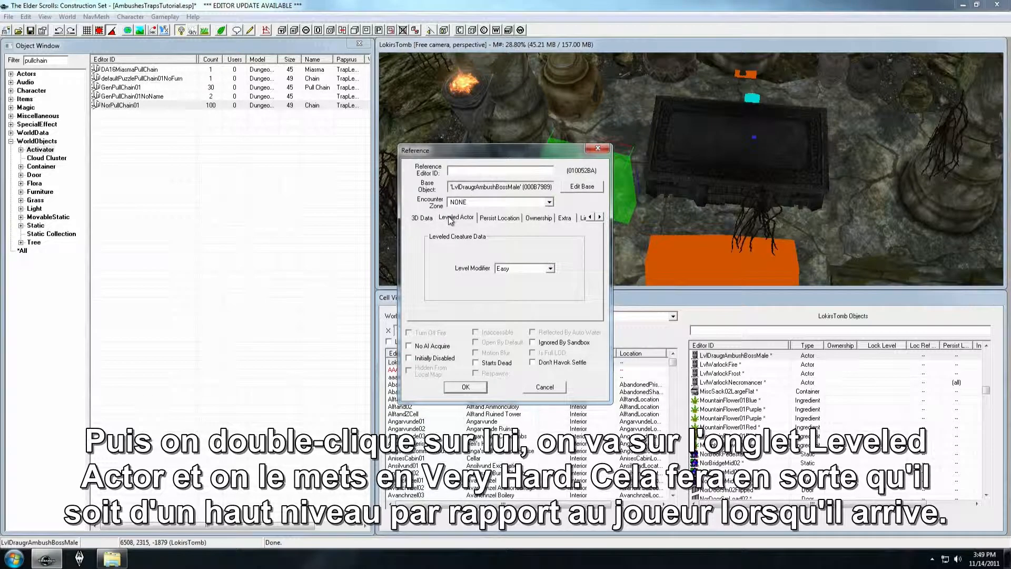
pyautogui.click(550, 268)
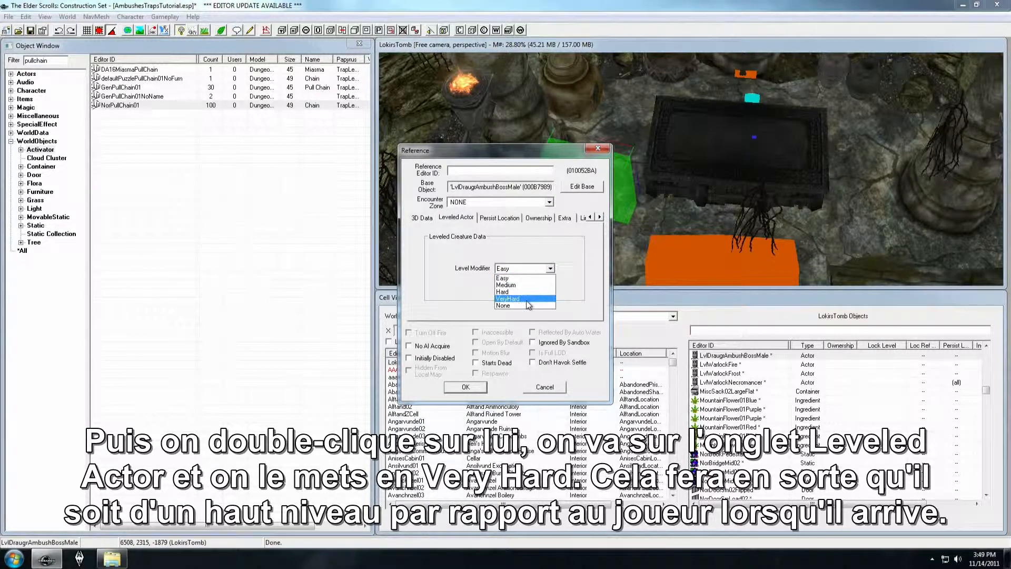
pyautogui.click(526, 299)
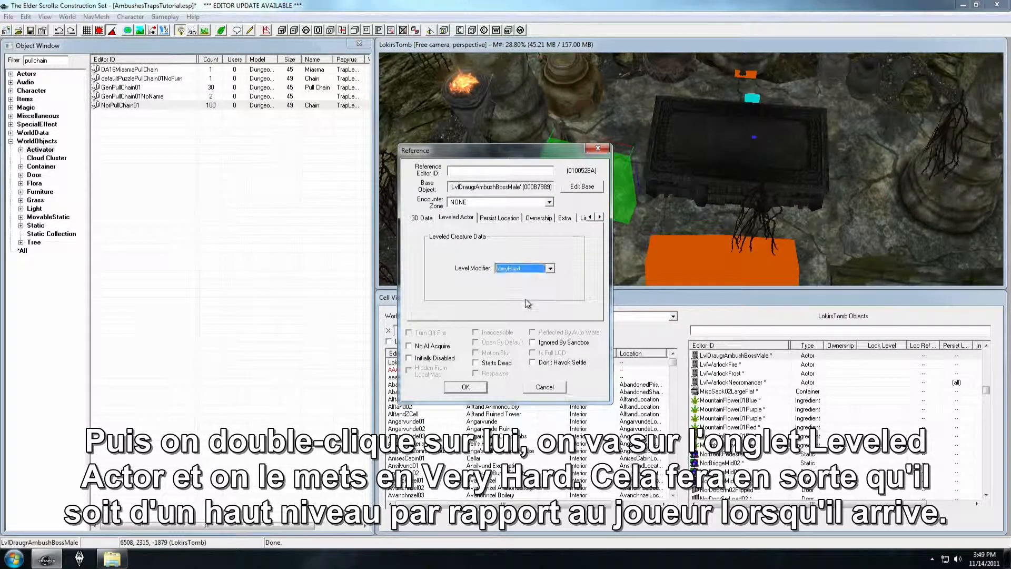
pyautogui.click(470, 386)
# Move the blue defaultActivateSelfTRIG trigger box from the void outside the room onto the floor in front of the sarcophagus
pyautogui.scroll(-2, 615, 185)
pyautogui.moveTo(615, 185); pyautogui.dragTo(605, 162, button='middle')
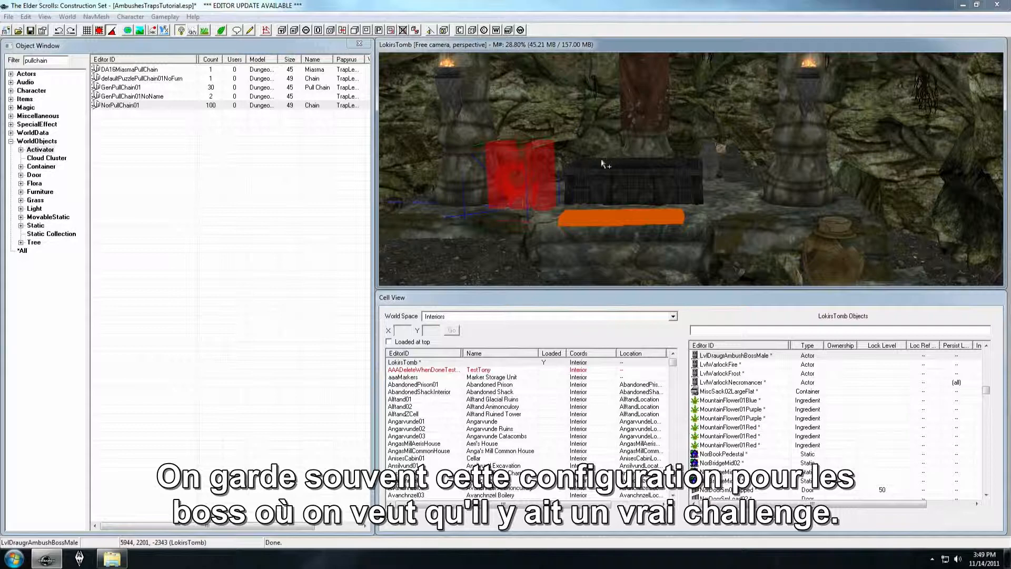
pyautogui.moveTo(637, 170); pyautogui.dragTo(648, 141, button='middle')
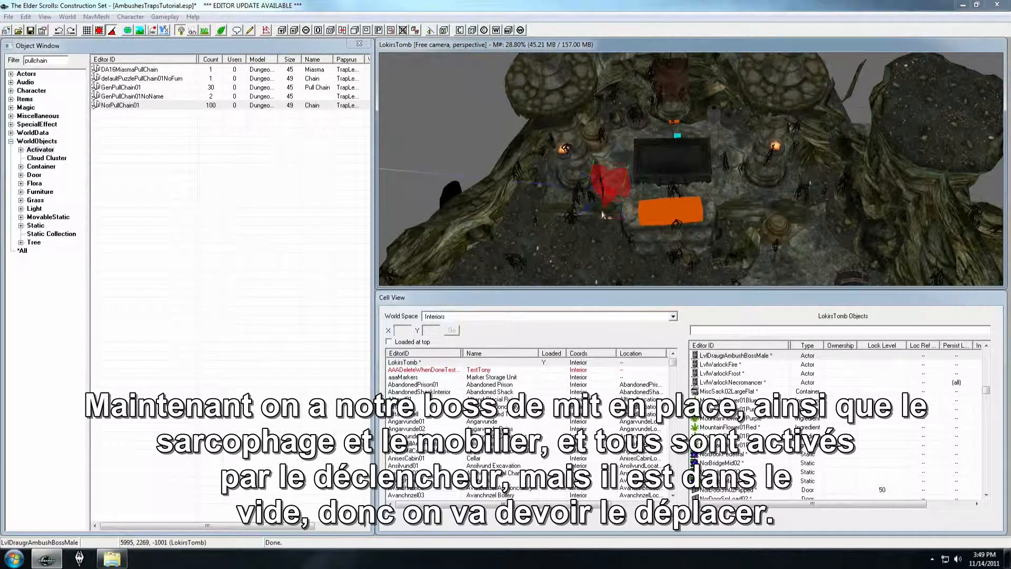
pyautogui.moveTo(515, 168); pyautogui.dragTo(573, 156, button='middle')
pyautogui.scroll(-2, 572, 156)
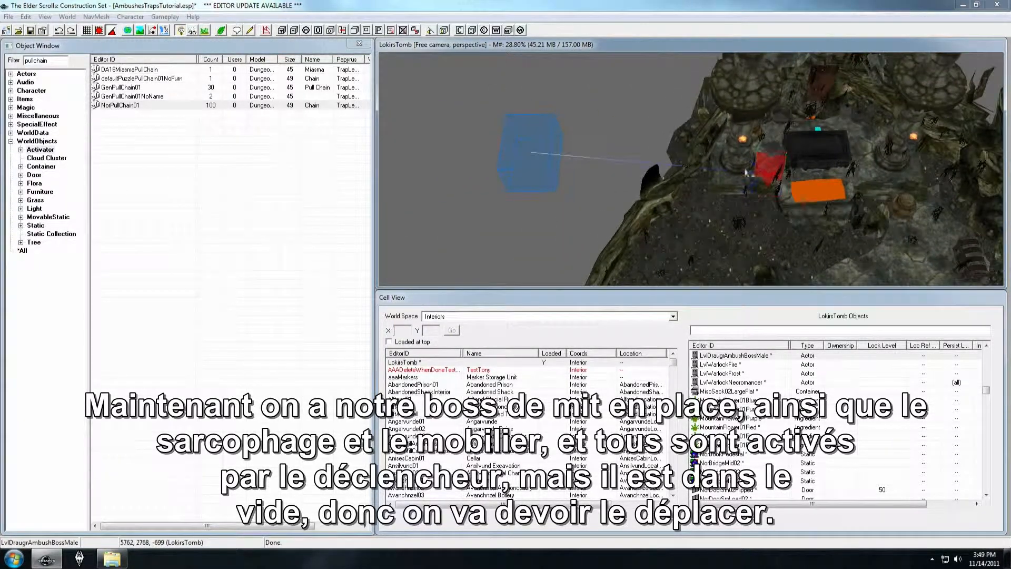
pyautogui.click(563, 150)
pyautogui.click(531, 151)
pyautogui.moveTo(531, 152); pyautogui.dragTo(420, 76, button='middle')
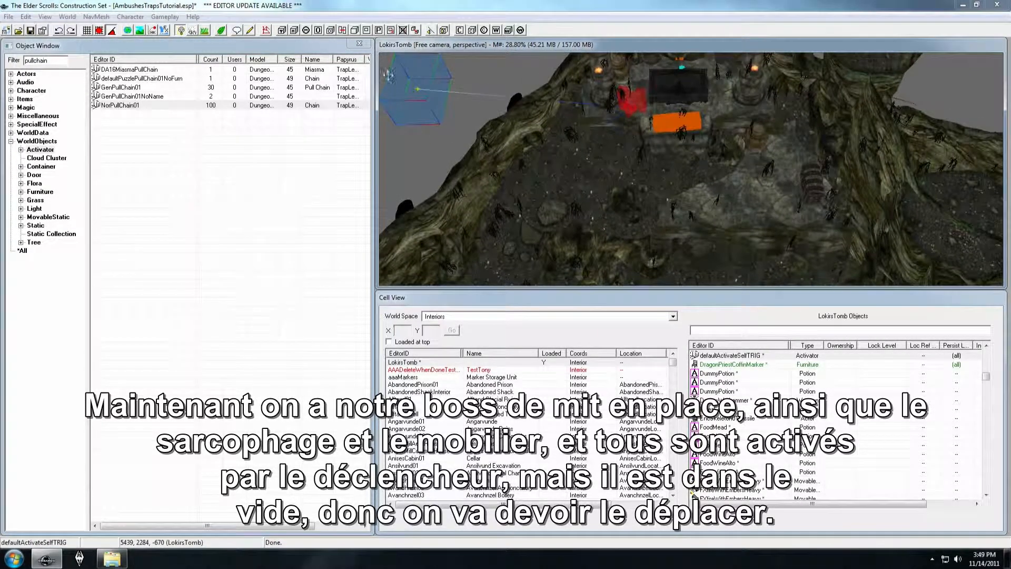
pyautogui.moveTo(419, 89); pyautogui.dragTo(686, 164)
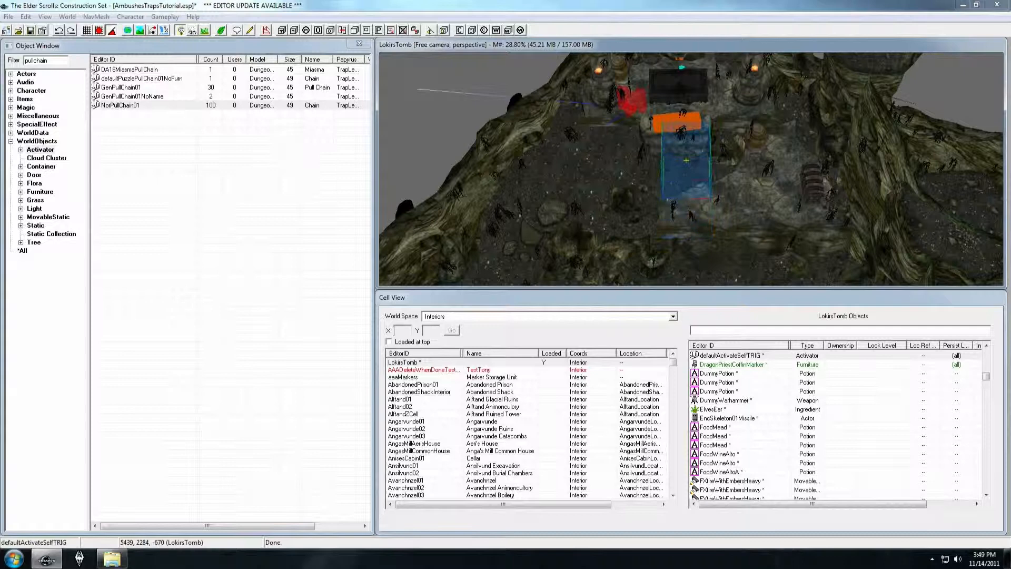
# Stretch the trigger box lengthwise with the scale gizmo so it reaches from the sarcophagus platform to the room's doorway
pyautogui.keyDown('shift'); pyautogui.moveTo(686, 178); pyautogui.dragTo(736, 162, button='middle'); pyautogui.keyUp('shift')
pyautogui.press('c')
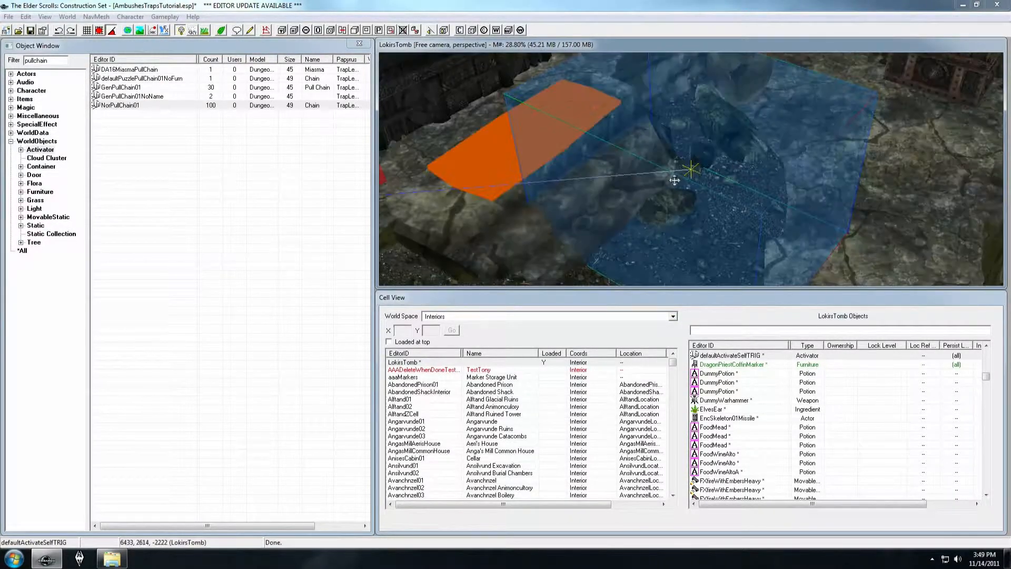
pyautogui.scroll(-5, 650, 181)
pyautogui.keyDown('shift'); pyautogui.moveTo(650, 180); pyautogui.dragTo(615, 162, button='middle'); pyautogui.keyUp('shift')
pyautogui.scroll(-2, 619, 173)
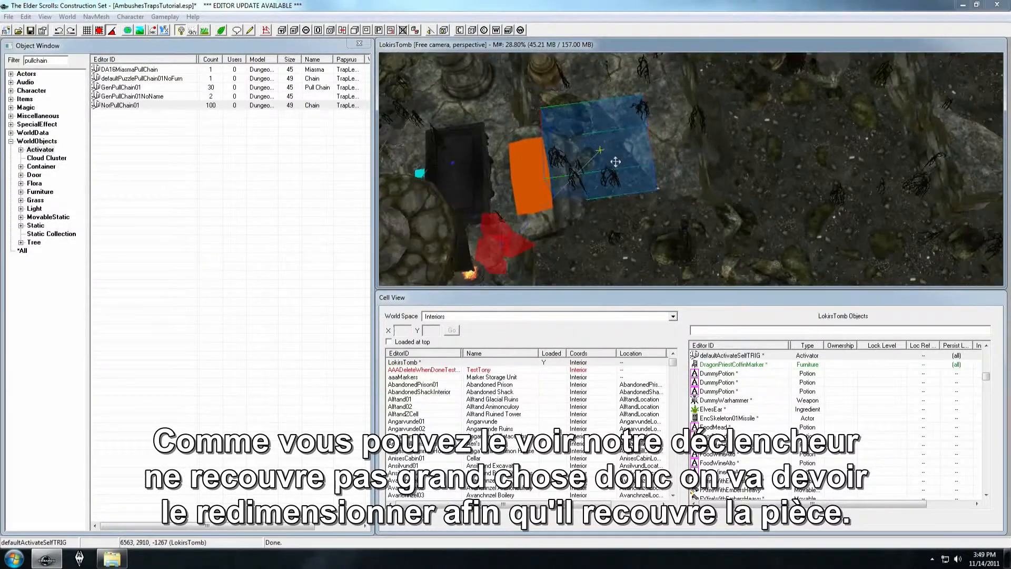
pyautogui.moveTo(714, 138); pyautogui.dragTo(663, 187, button='middle')
pyautogui.press('2')
pyautogui.keyDown('shift'); pyautogui.moveTo(649, 213); pyautogui.dragTo(658, 144, button='middle'); pyautogui.keyUp('shift')
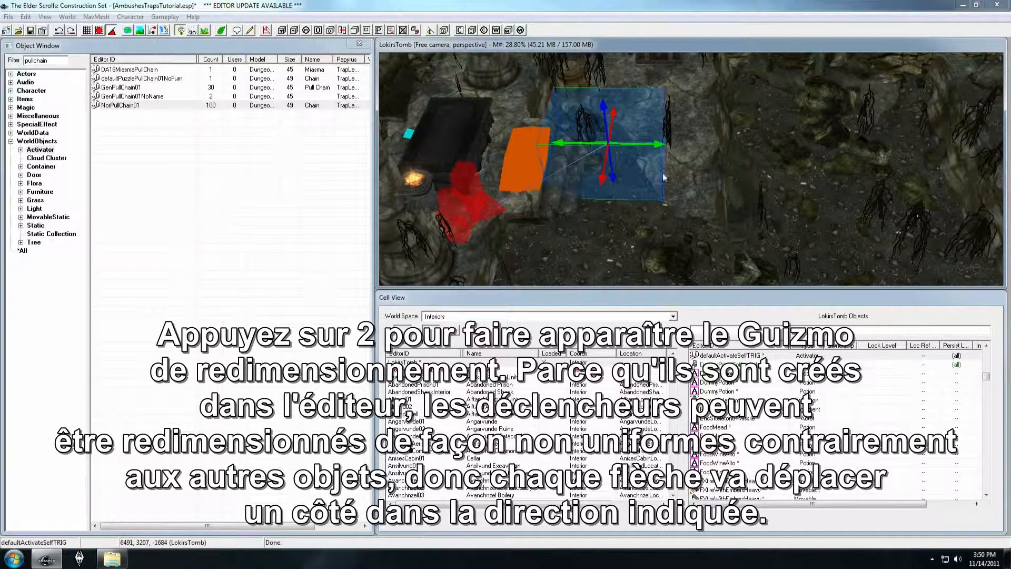
pyautogui.moveTo(651, 145); pyautogui.dragTo(558, 154, button='middle')
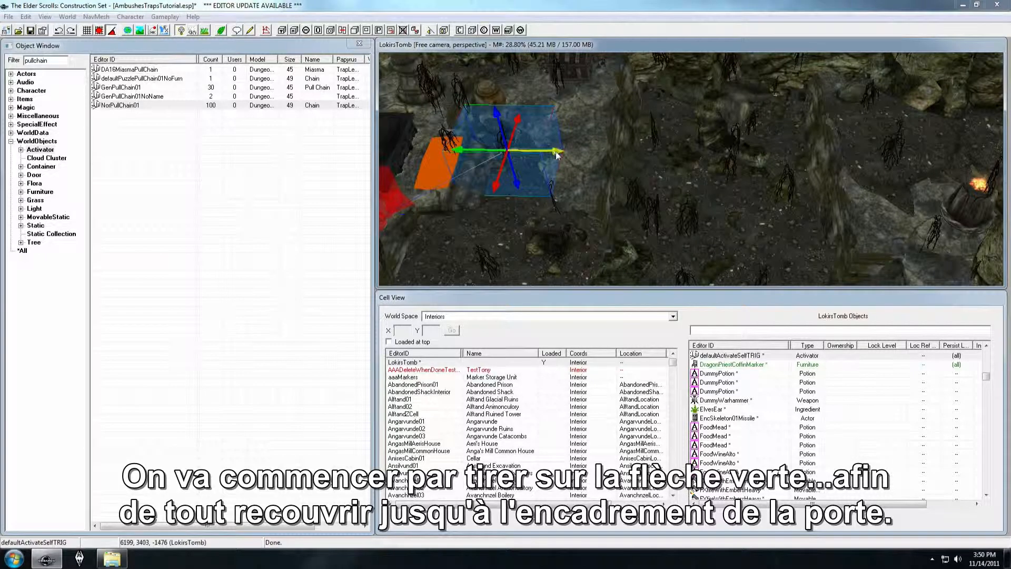
pyautogui.moveTo(557, 154); pyautogui.dragTo(964, 149)
pyautogui.moveTo(964, 149); pyautogui.dragTo(828, 206, button='middle')
pyautogui.moveTo(683, 193); pyautogui.dragTo(824, 174, button='middle')
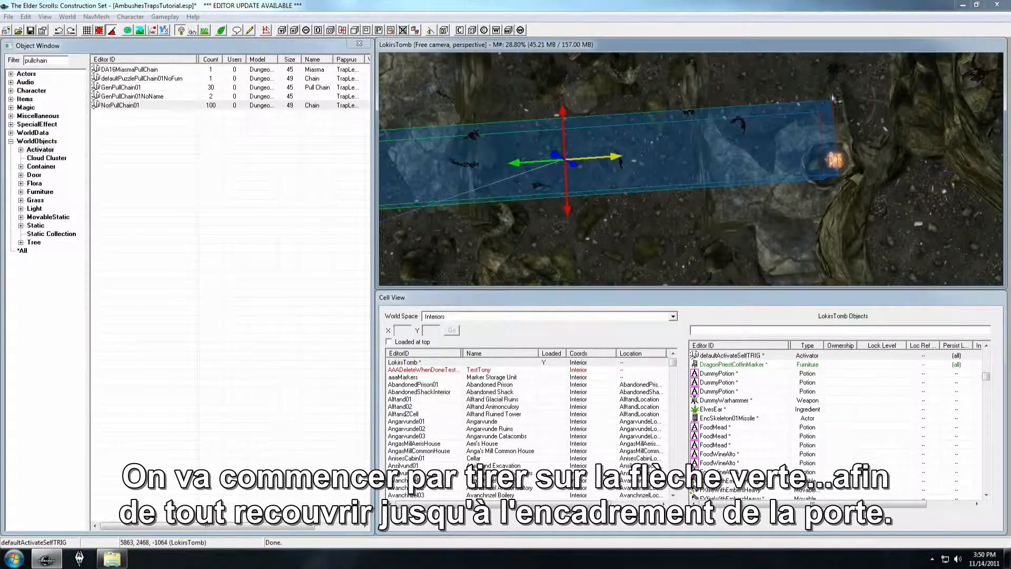
# Extend the trigger box's other end toward the back of the room and widen both its sides toward the side walls
pyautogui.moveTo(640, 165); pyautogui.dragTo(890, 138, button='middle')
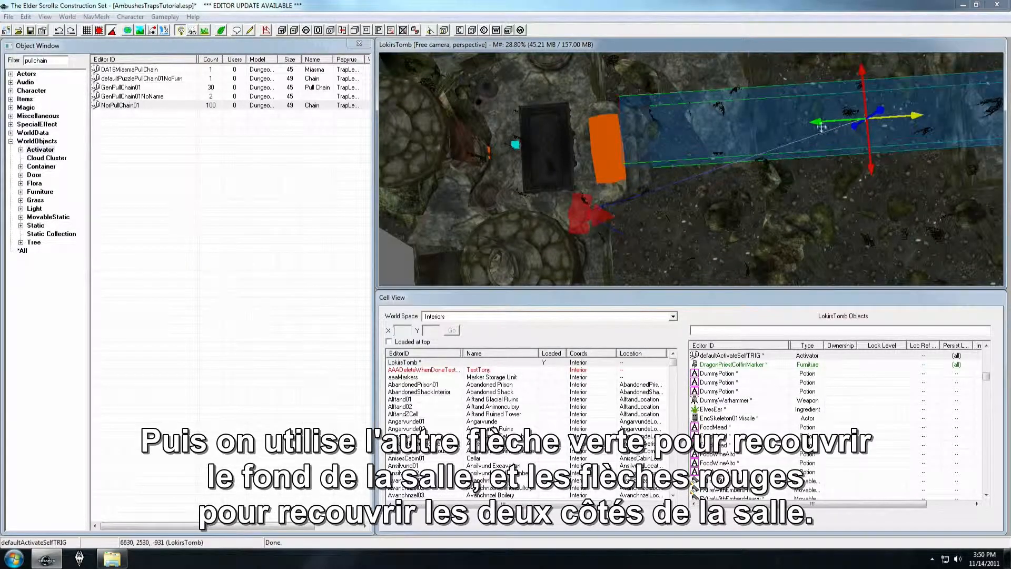
pyautogui.moveTo(821, 127); pyautogui.dragTo(737, 132)
pyautogui.moveTo(737, 131); pyautogui.dragTo(680, 145, button='middle')
pyautogui.scroll(-3, 680, 145)
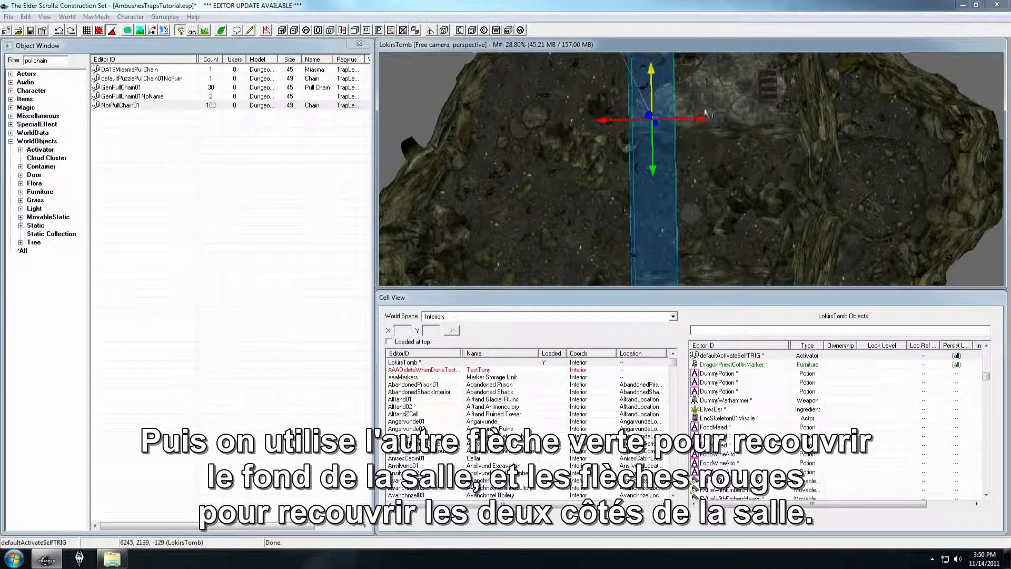
pyautogui.moveTo(705, 117); pyautogui.dragTo(800, 117)
pyautogui.moveTo(698, 118); pyautogui.dragTo(532, 119)
pyautogui.moveTo(622, 120); pyautogui.dragTo(533, 121)
# Extend the trigger box vertically so it covers the full height of the room
pyautogui.moveTo(518, 170); pyautogui.dragTo(671, 163, button='middle')
pyautogui.moveTo(629, 181); pyautogui.dragTo(650, 169)
pyautogui.moveTo(649, 169); pyautogui.dragTo(650, 180, button='middle')
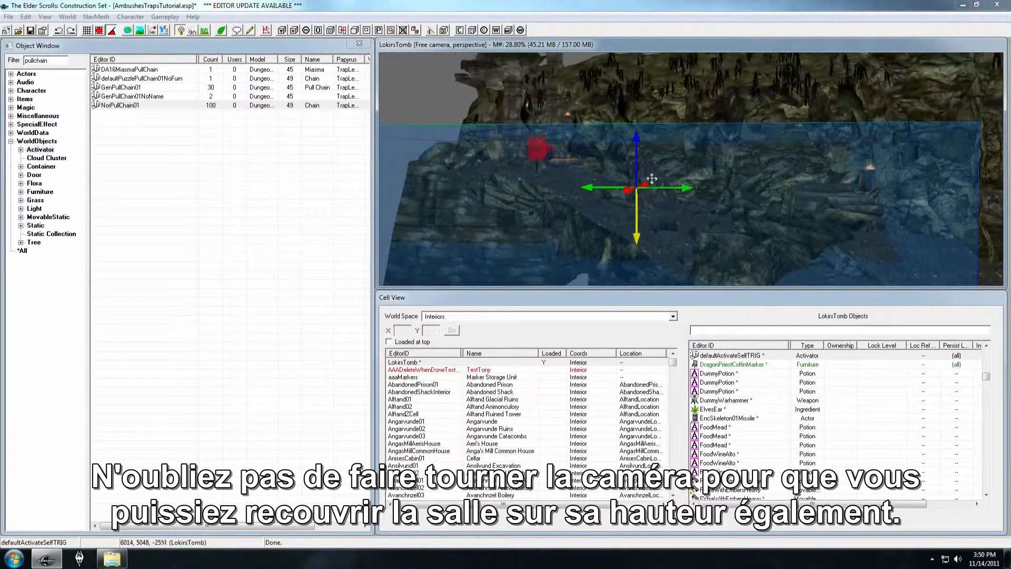
pyautogui.moveTo(637, 137); pyautogui.dragTo(636, 61)
# Examine the resized trigger box's coverage of the boss room, from the entrance to the sarcophagus
pyautogui.moveTo(705, 114); pyautogui.dragTo(645, 131, button='middle')
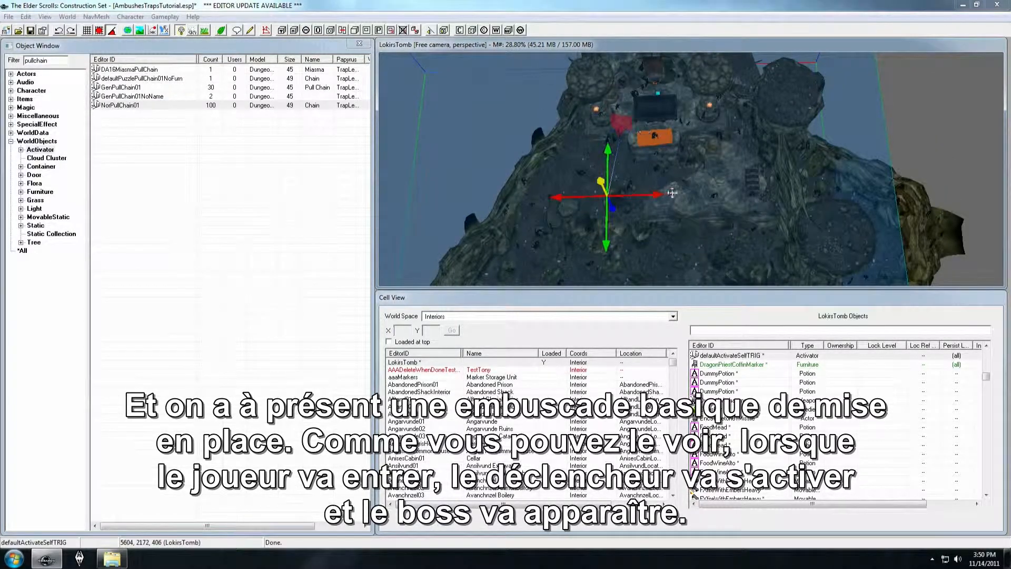
pyautogui.moveTo(672, 193); pyautogui.dragTo(672, 151, button='middle')
pyautogui.scroll(-2, 672, 143)
pyautogui.moveTo(673, 94); pyautogui.dragTo(663, 214, button='middle')
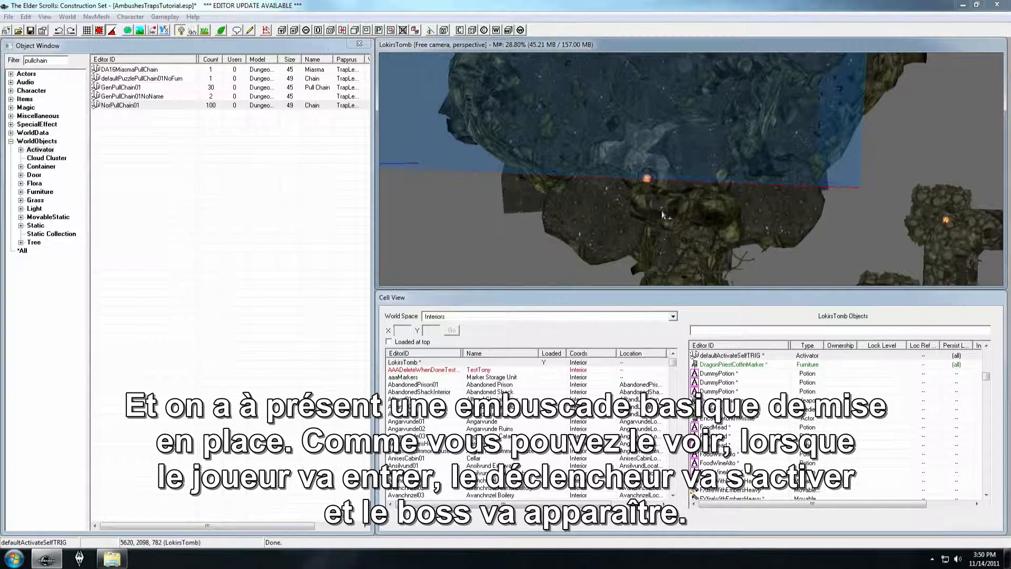
pyautogui.moveTo(684, 136); pyautogui.dragTo(684, 183, button='middle')
pyautogui.moveTo(692, 90); pyautogui.dragTo(688, 229, button='middle')
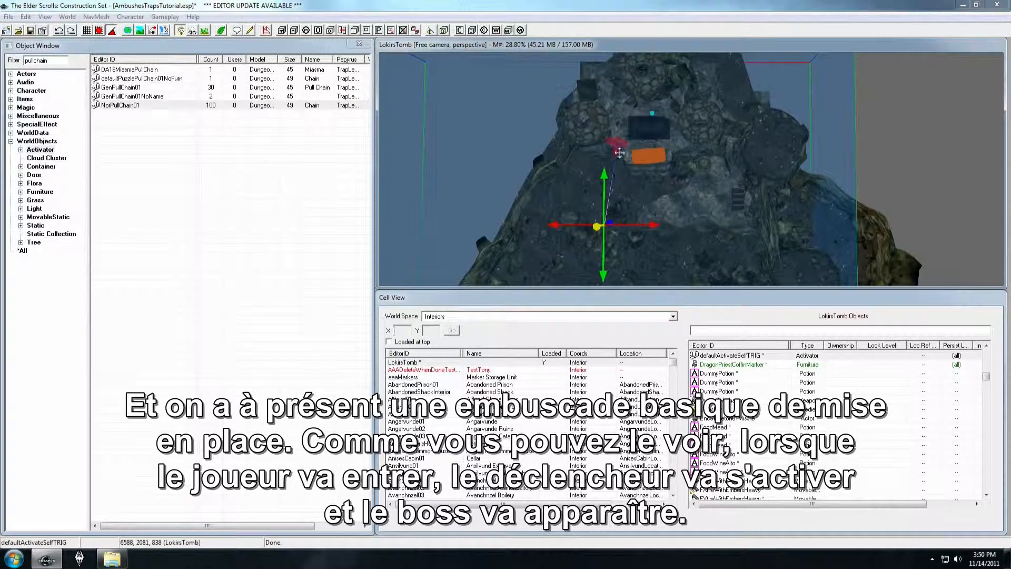
pyautogui.scroll(4, 636, 153)
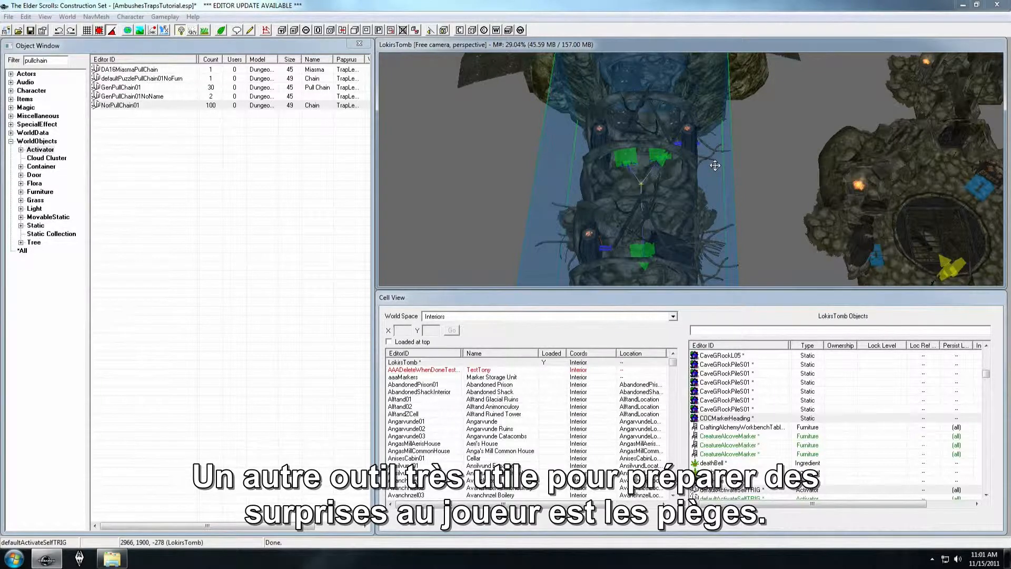
# Find the WarehouseTraps interior cell in the cell list and load it for viewing
pyautogui.click(420, 435)
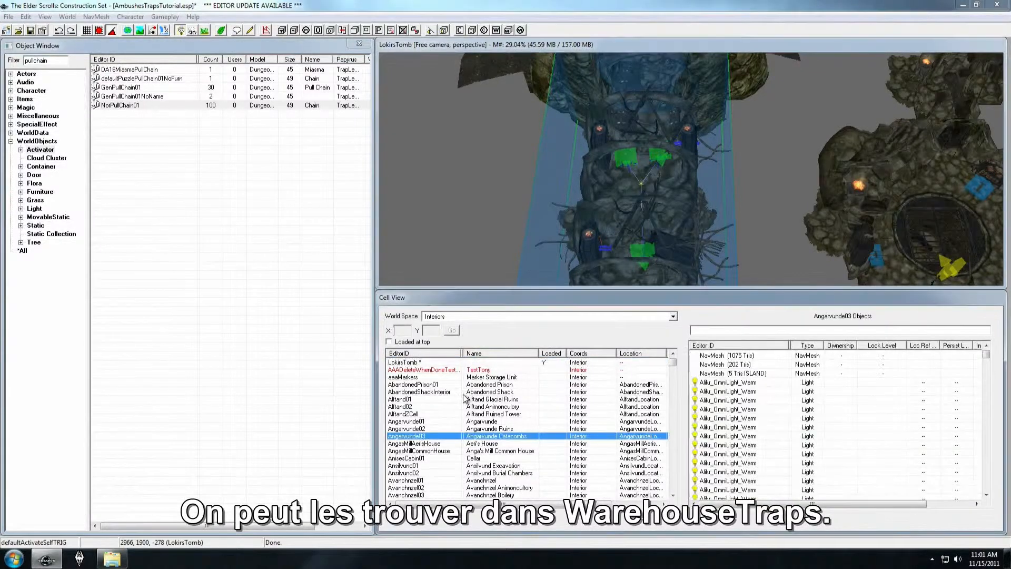
pyautogui.press('w')
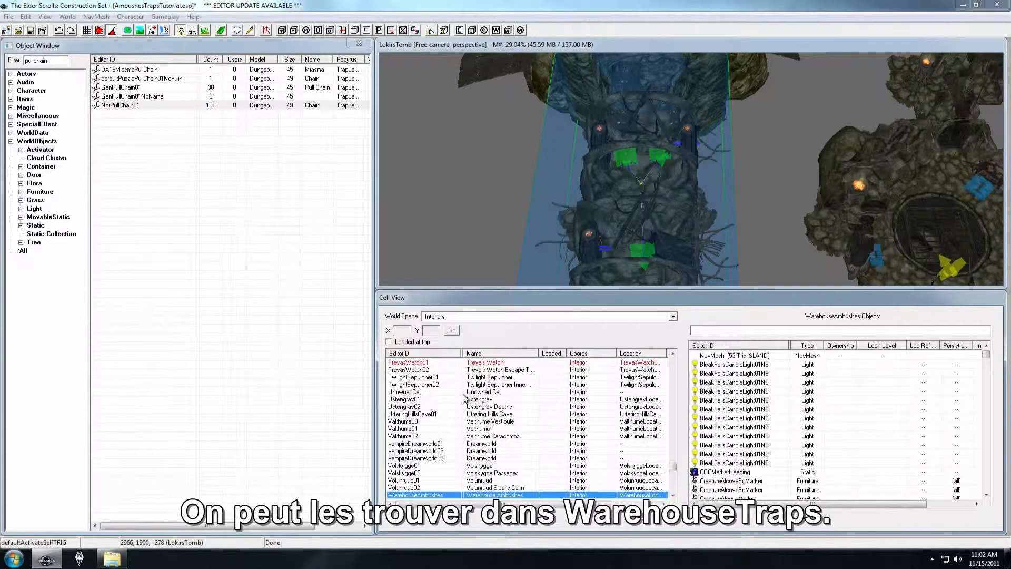
pyautogui.press('Down')
pyautogui.press('Down')
pyautogui.press('Down')
pyautogui.press('Down')
pyautogui.press('Down')
pyautogui.press('Down')
pyautogui.press('Down')
pyautogui.press('Down')
pyautogui.press('Down')
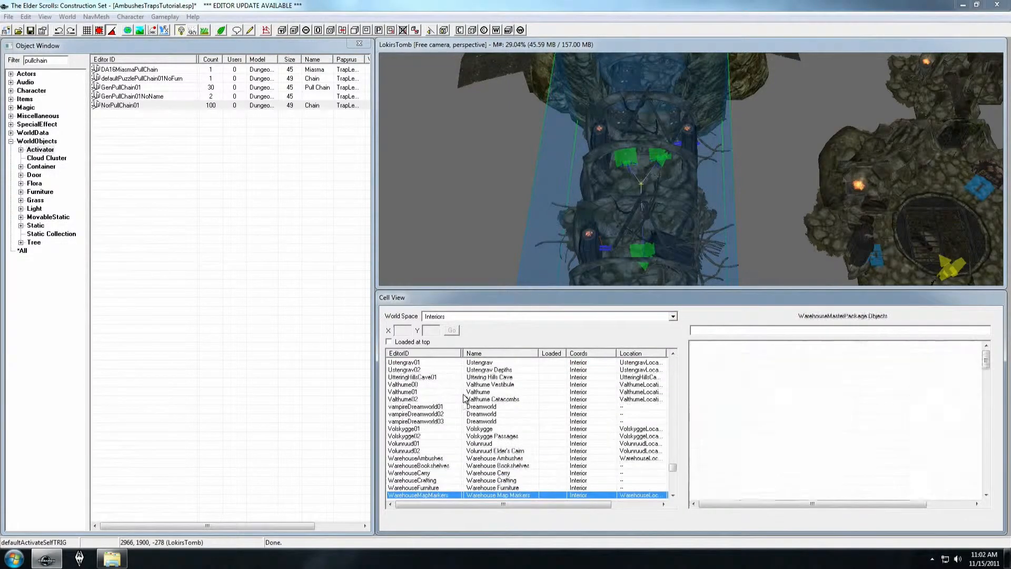
pyautogui.press('Return')
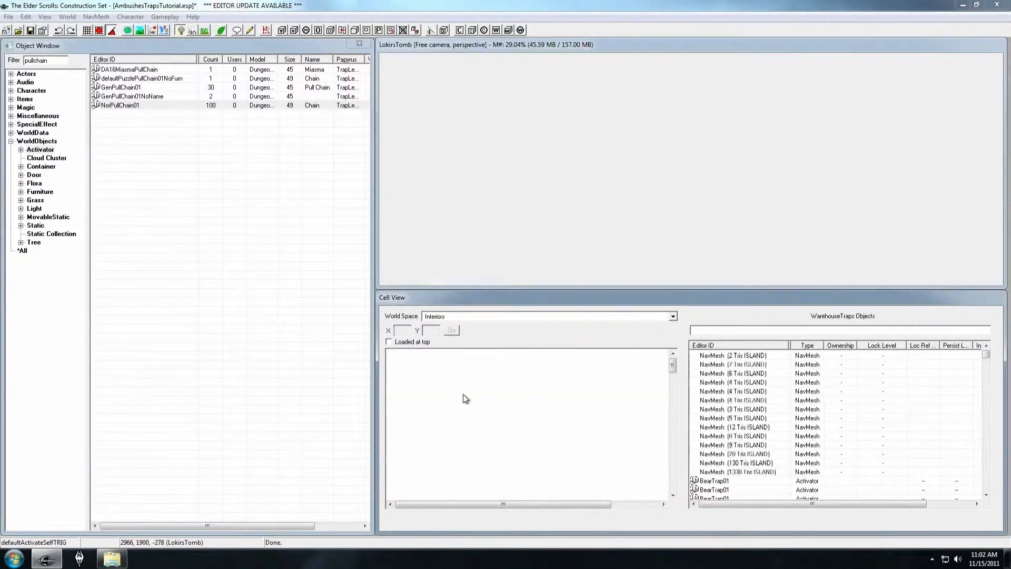
# Select the mace trap and the tripwire linked to it in the WarehouseTraps cell and copy both
pyautogui.scroll(-10, 662, 176)
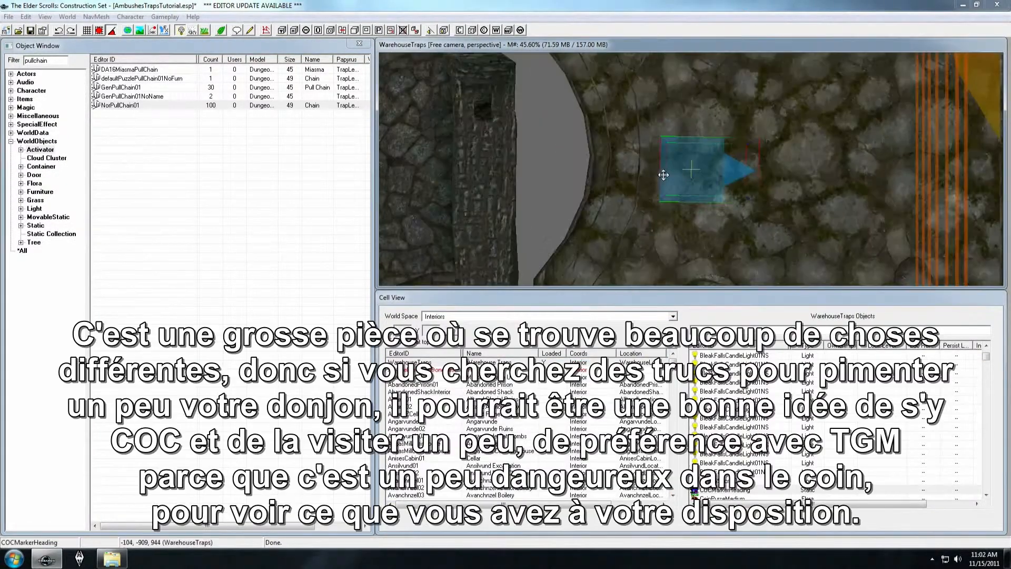
pyautogui.moveTo(922, 162); pyautogui.dragTo(711, 155, button='middle')
pyautogui.moveTo(921, 144)
pyautogui.mouseDown(button='middle')
pyautogui.moveTo(845, 166)
pyautogui.moveTo(679, 159)
pyautogui.mouseUp(button='middle')
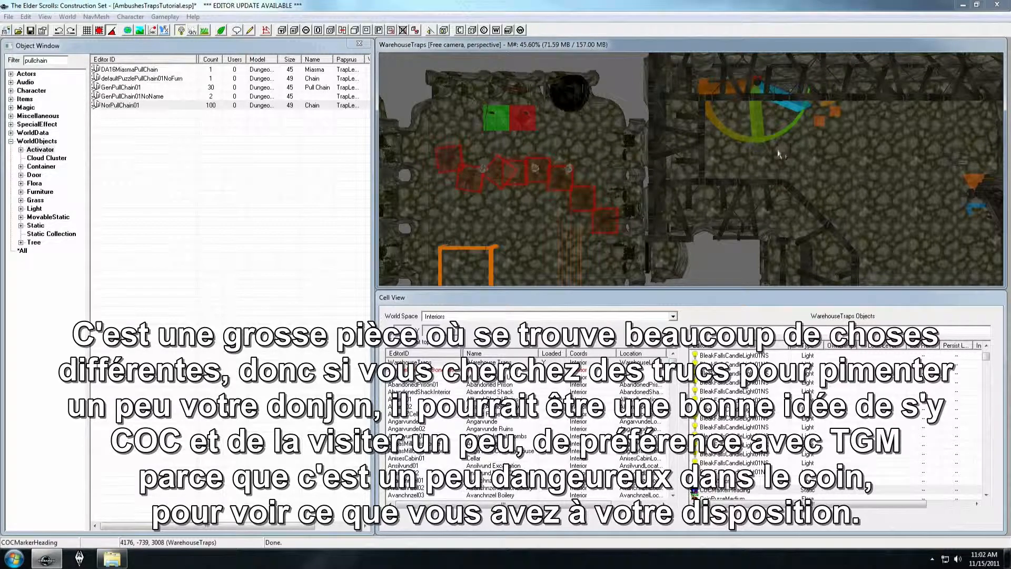
pyautogui.keyDown('shift'); pyautogui.moveTo(630, 165); pyautogui.dragTo(649, 115, button='middle'); pyautogui.keyUp('shift')
pyautogui.keyDown('shift'); pyautogui.moveTo(807, 157); pyautogui.dragTo(709, 163, button='middle'); pyautogui.keyUp('shift')
pyautogui.moveTo(856, 180); pyautogui.dragTo(581, 169, button='middle')
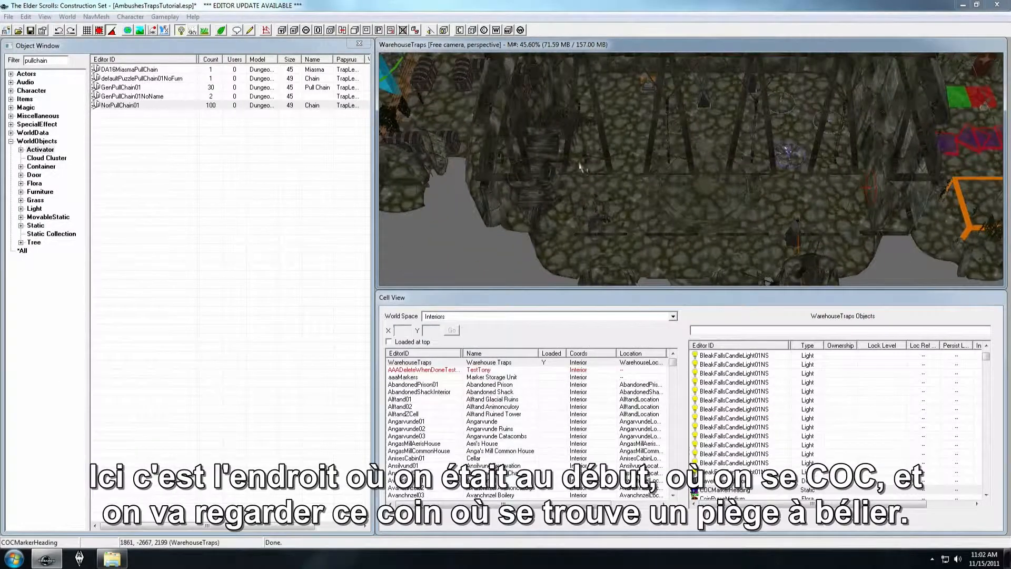
pyautogui.moveTo(534, 144); pyautogui.dragTo(663, 158, button='middle')
pyautogui.click(715, 213)
pyautogui.moveTo(598, 188); pyautogui.dragTo(587, 220, button='middle')
pyautogui.keyDown('ctrl'); pyautogui.click(586, 223); pyautogui.keyUp('ctrl')
pyautogui.moveTo(749, 138); pyautogui.dragTo(709, 164, button='middle')
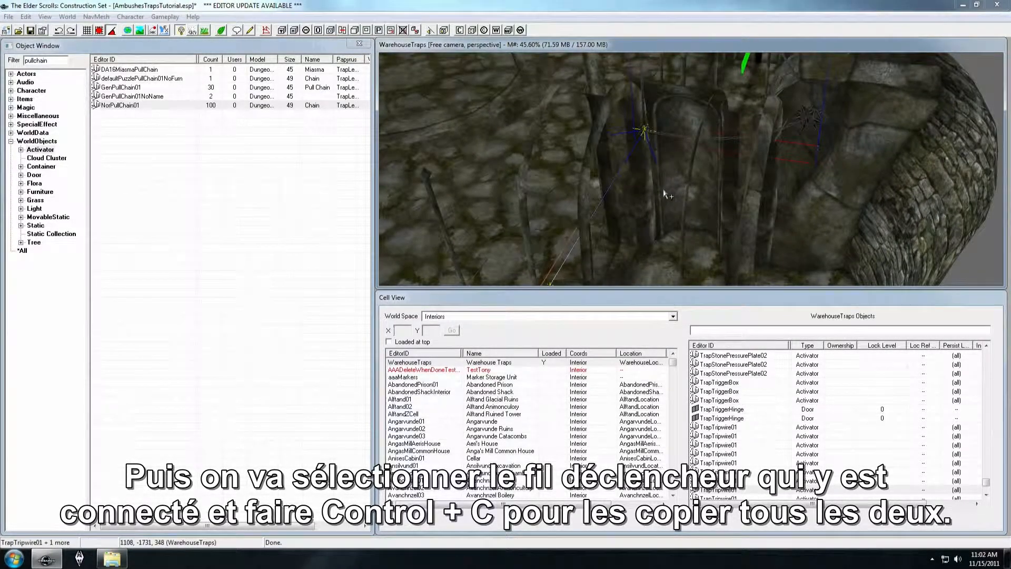
# Find the LokirsTomb interior cell in the cell list and load it for editing
pyautogui.click(418, 406)
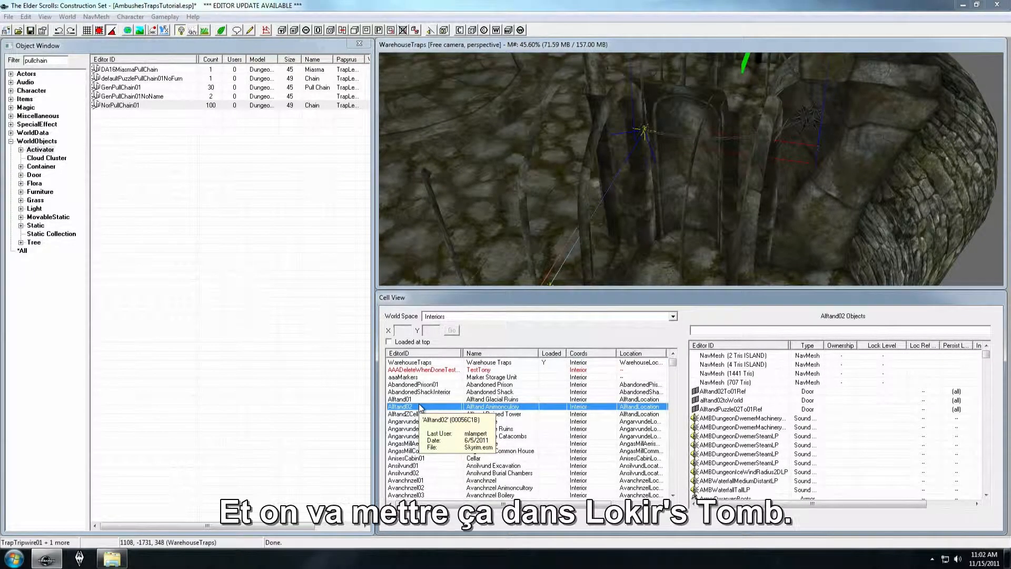
pyautogui.write('lok')
pyautogui.press('Return')
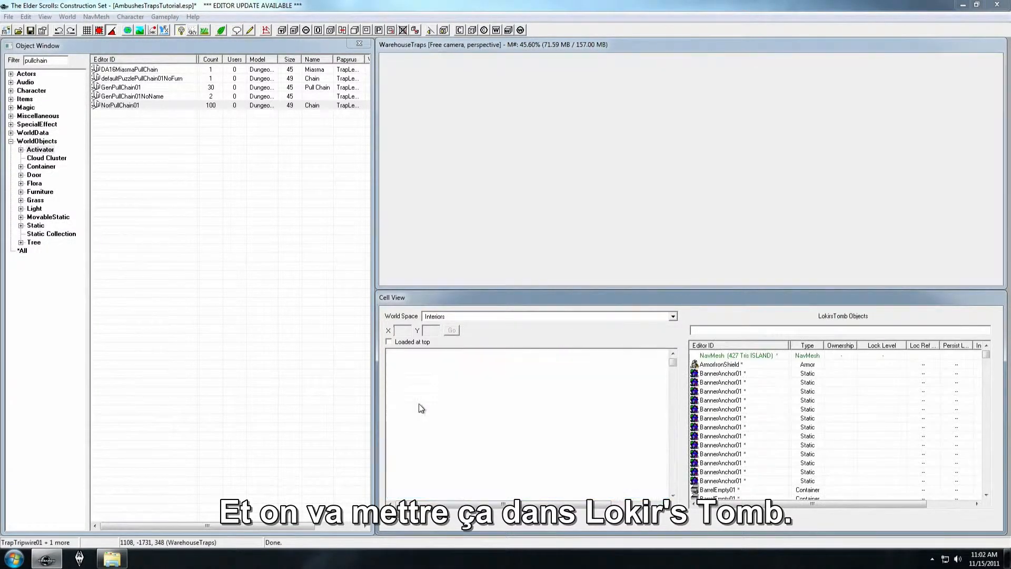
pyautogui.scroll(-10, 698, 175)
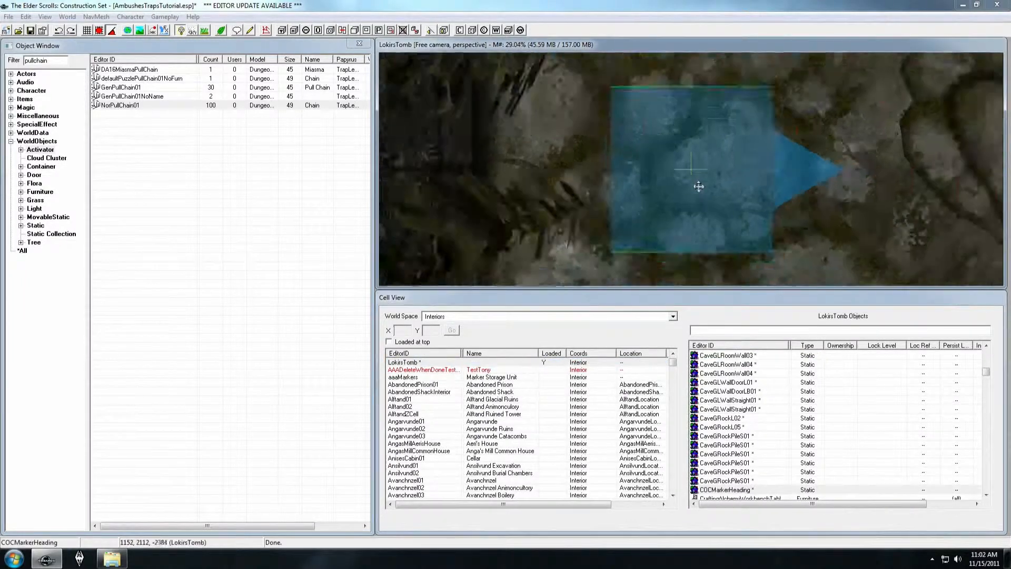
pyautogui.scroll(-8, 699, 194)
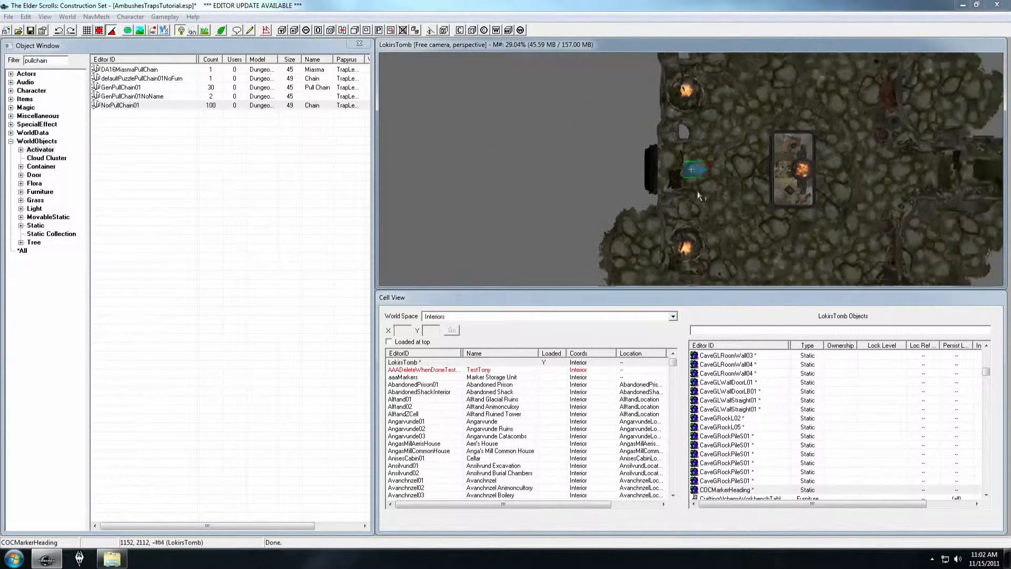
# Paste the mace trap and tripwire into LokirsTomb's corridor and raise them together so the wire clears the floor
pyautogui.moveTo(918, 229); pyautogui.dragTo(724, 125, button='middle')
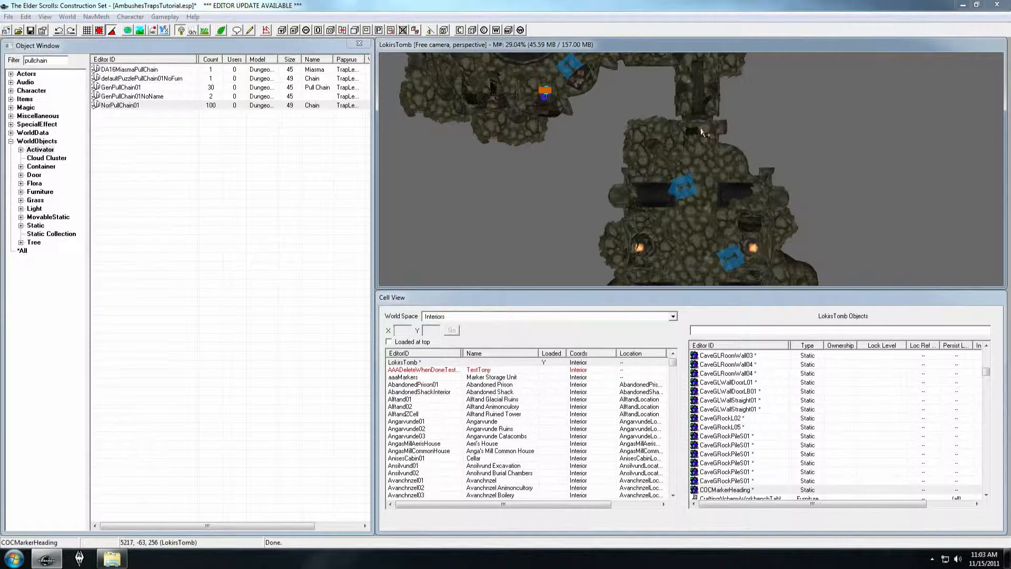
pyautogui.hotkey('ctrl', 'v')
pyautogui.hotkey('shift', 'f')
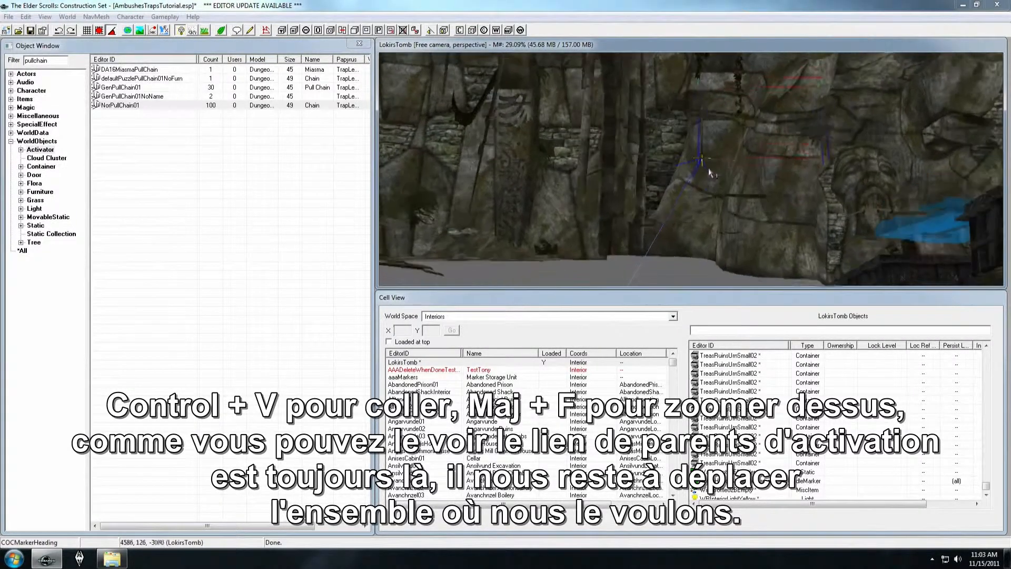
pyautogui.scroll(-4, 700, 189)
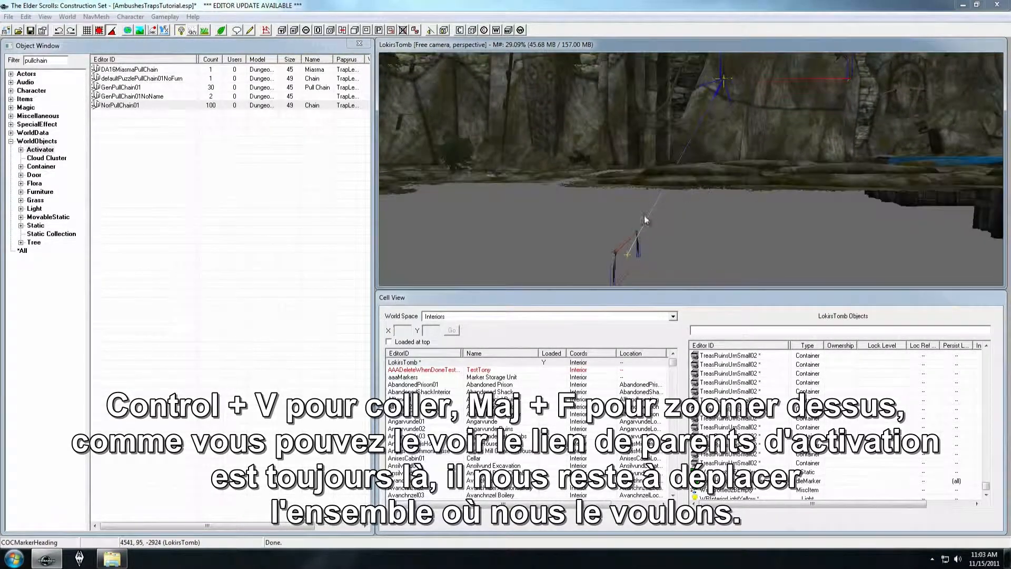
pyautogui.scroll(3, 712, 128)
pyautogui.scroll(-2, 712, 128)
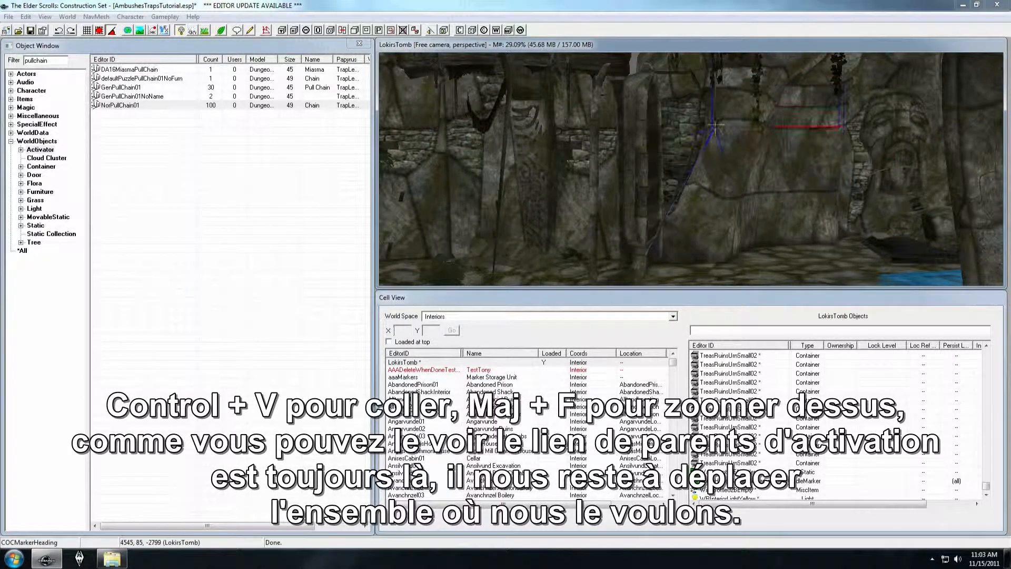
pyautogui.moveTo(714, 102); pyautogui.dragTo(714, 95)
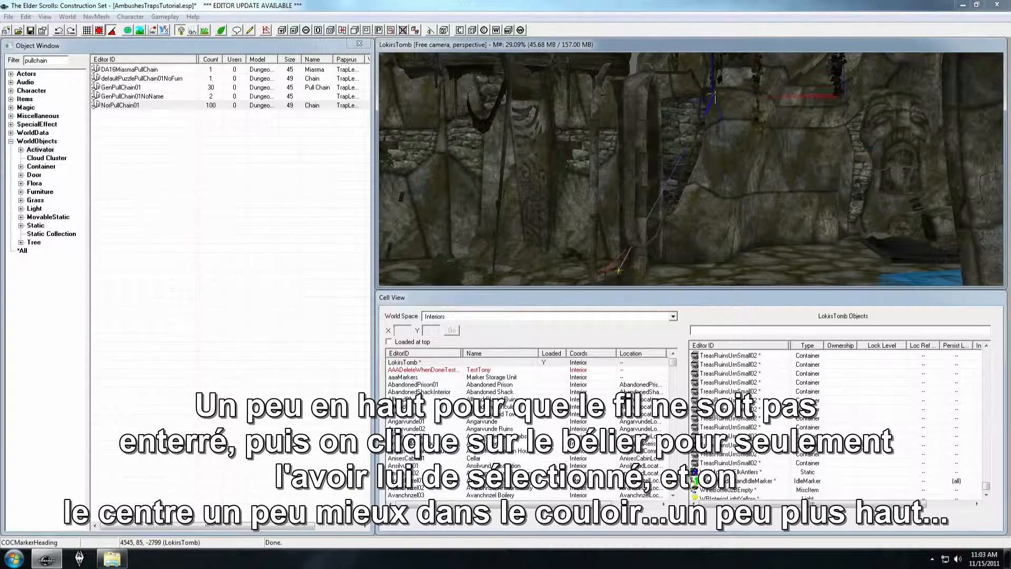
pyautogui.press('c')
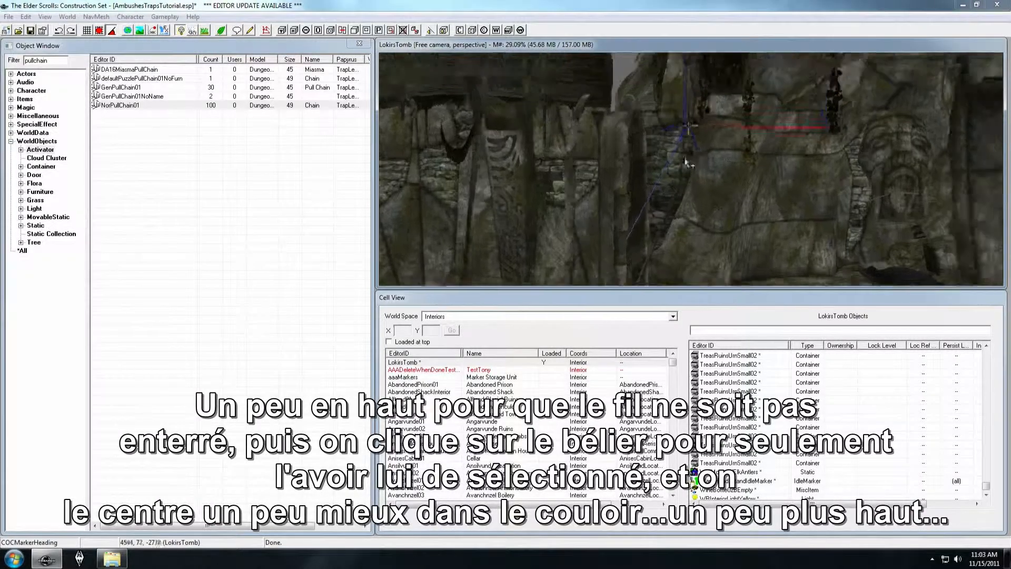
# Select only the mace trap and center it in the corridor, slightly higher under the arch
pyautogui.click(682, 144)
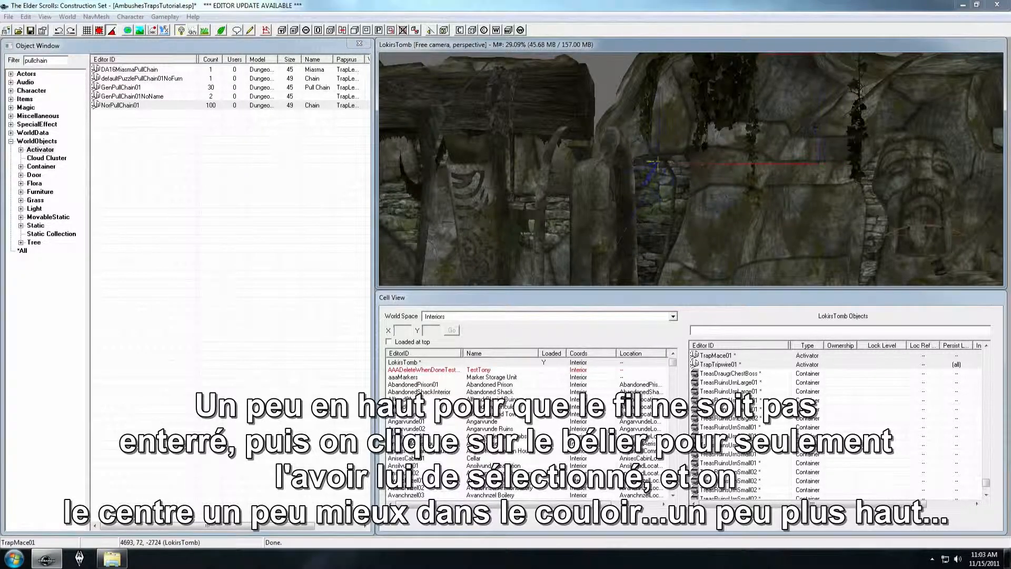
pyautogui.moveTo(736, 138); pyautogui.dragTo(709, 155, button='middle')
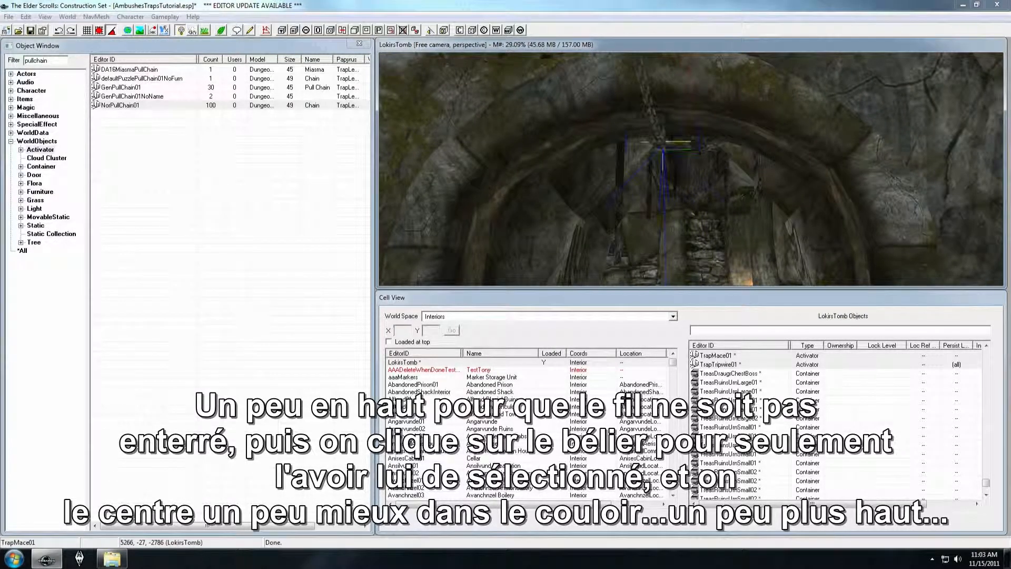
pyautogui.moveTo(669, 128); pyautogui.dragTo(686, 162, button='middle')
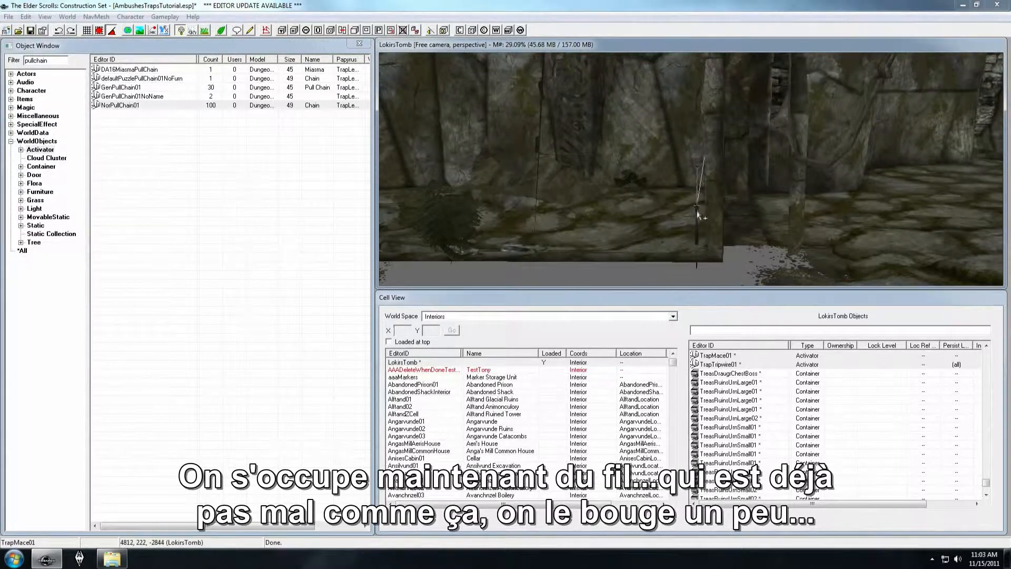
# Shift the tripwire slightly so it stretches across the passage floor at the doorway
pyautogui.moveTo(680, 223); pyautogui.dragTo(758, 227, button='middle')
pyautogui.moveTo(852, 203); pyautogui.dragTo(826, 182, button='middle')
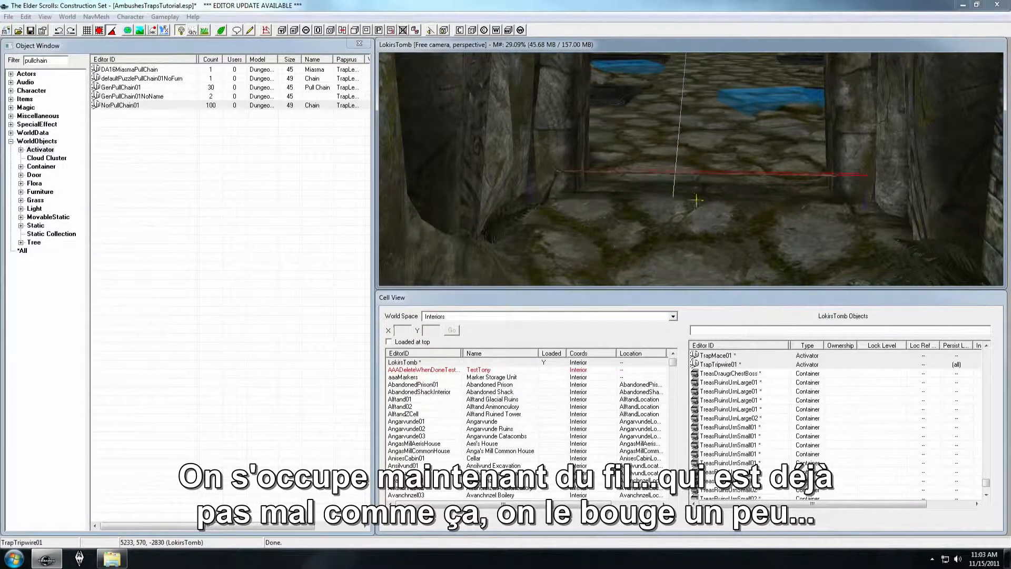
pyautogui.moveTo(765, 145); pyautogui.dragTo(696, 150, button='middle')
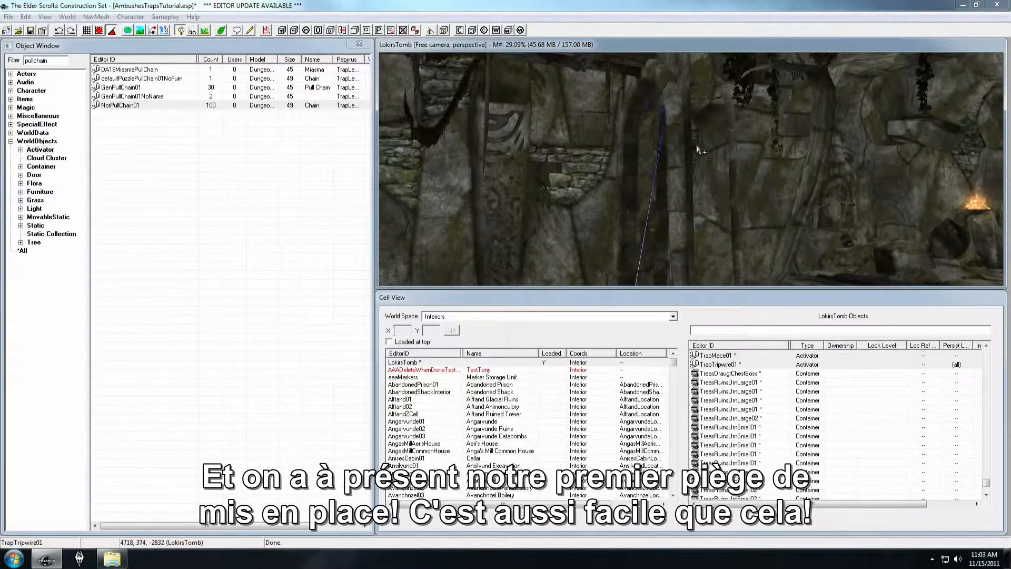